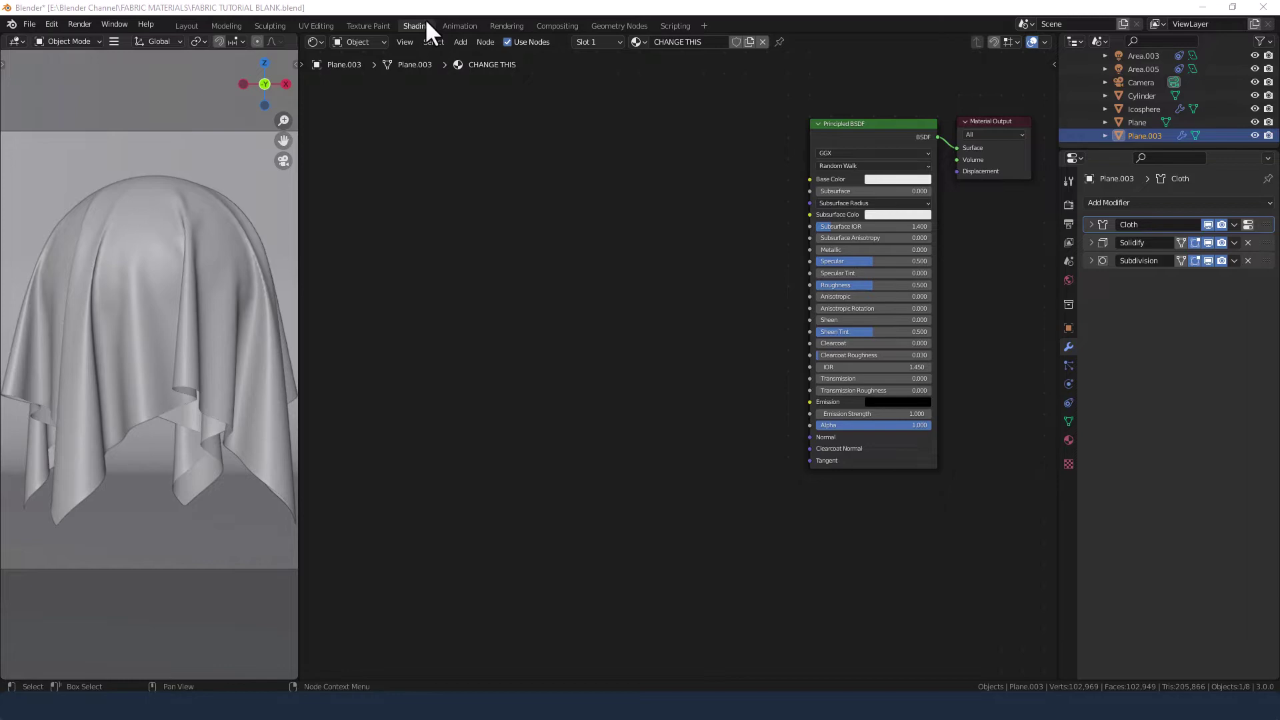
Switch the viewport to rendered shading and select the draped cloth to open its material nodes.
click(175, 276)
key(z)
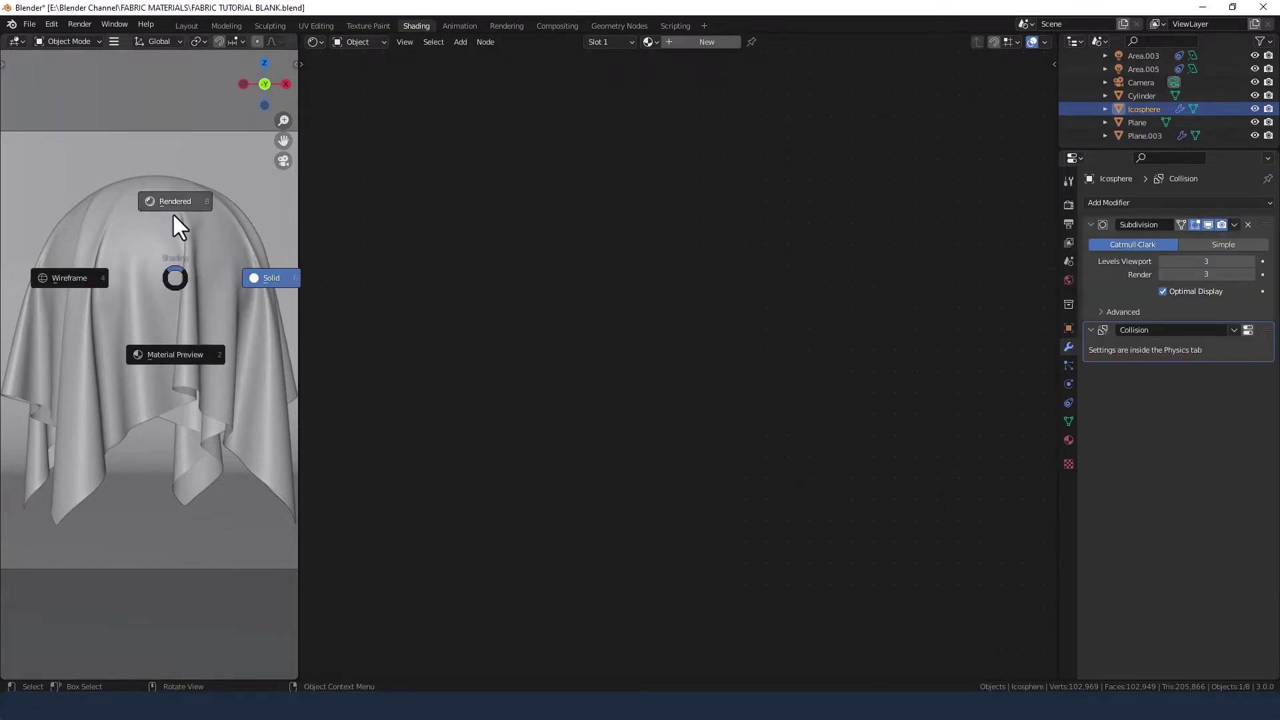
click(174, 200)
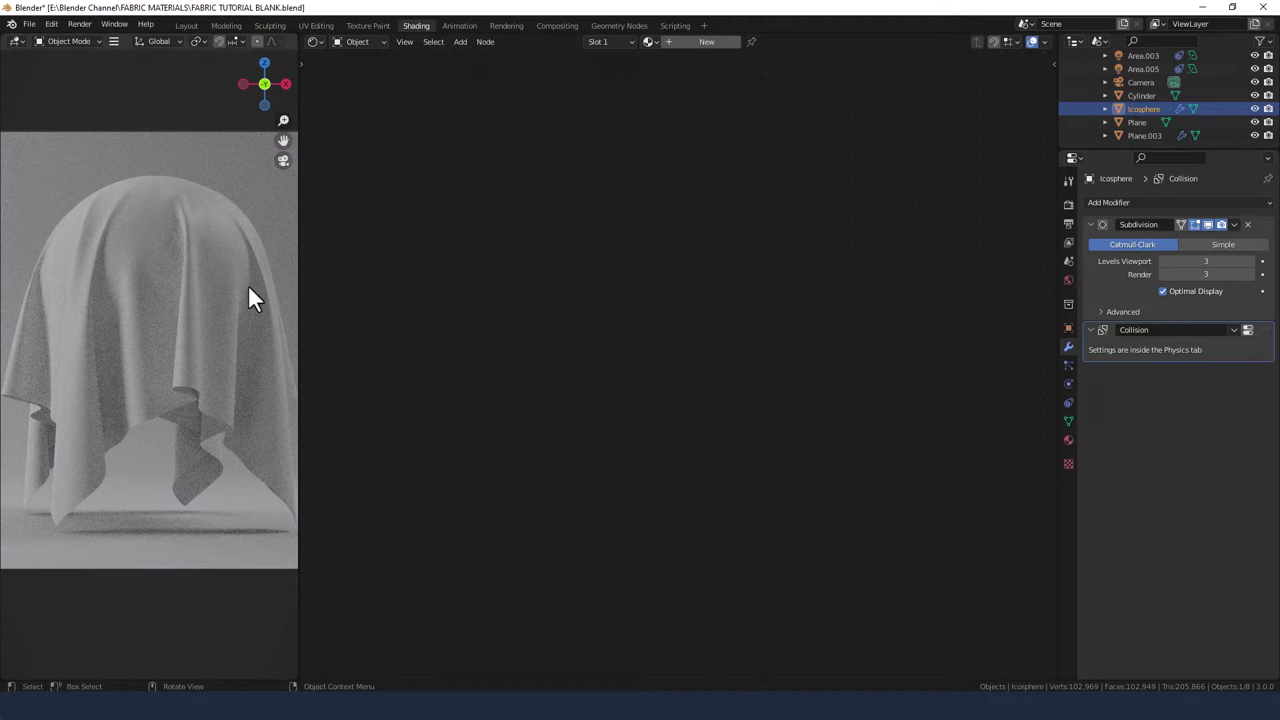
click(143, 270)
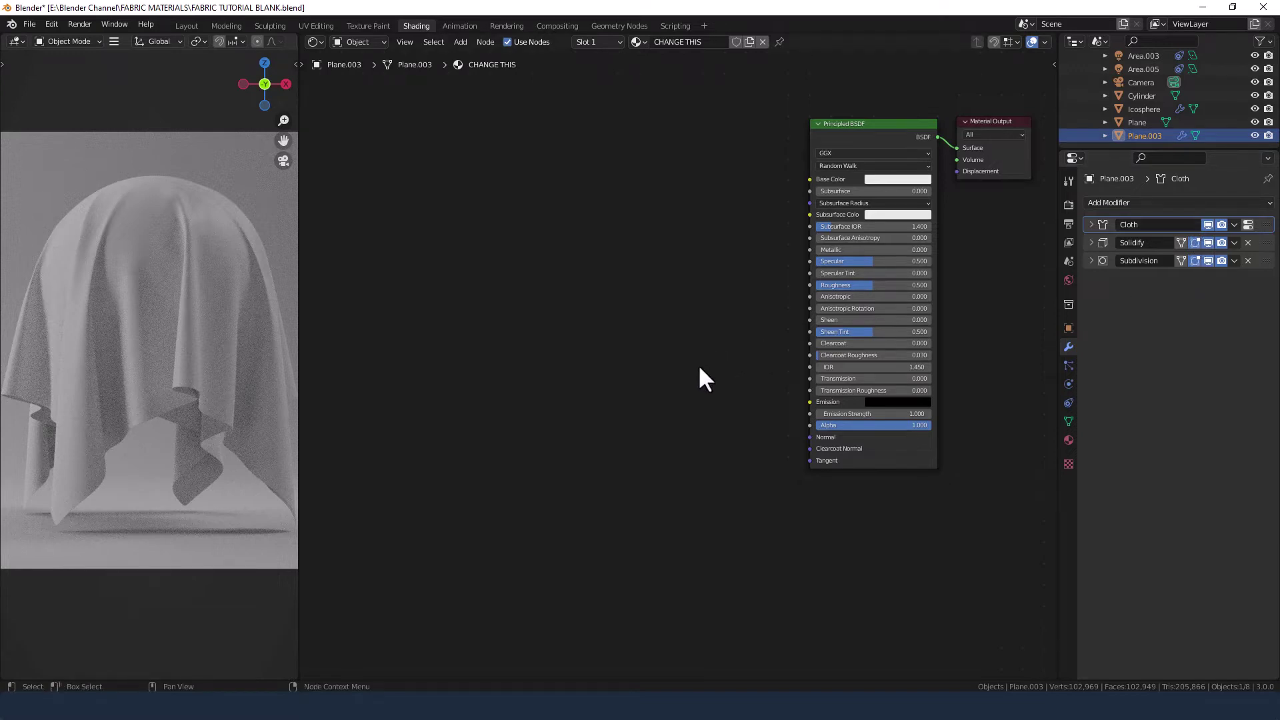
Add a Checker Texture node and connect its Fac output to the Principled BSDF's Base Color.
middle_drag(601, 357, 652, 384)
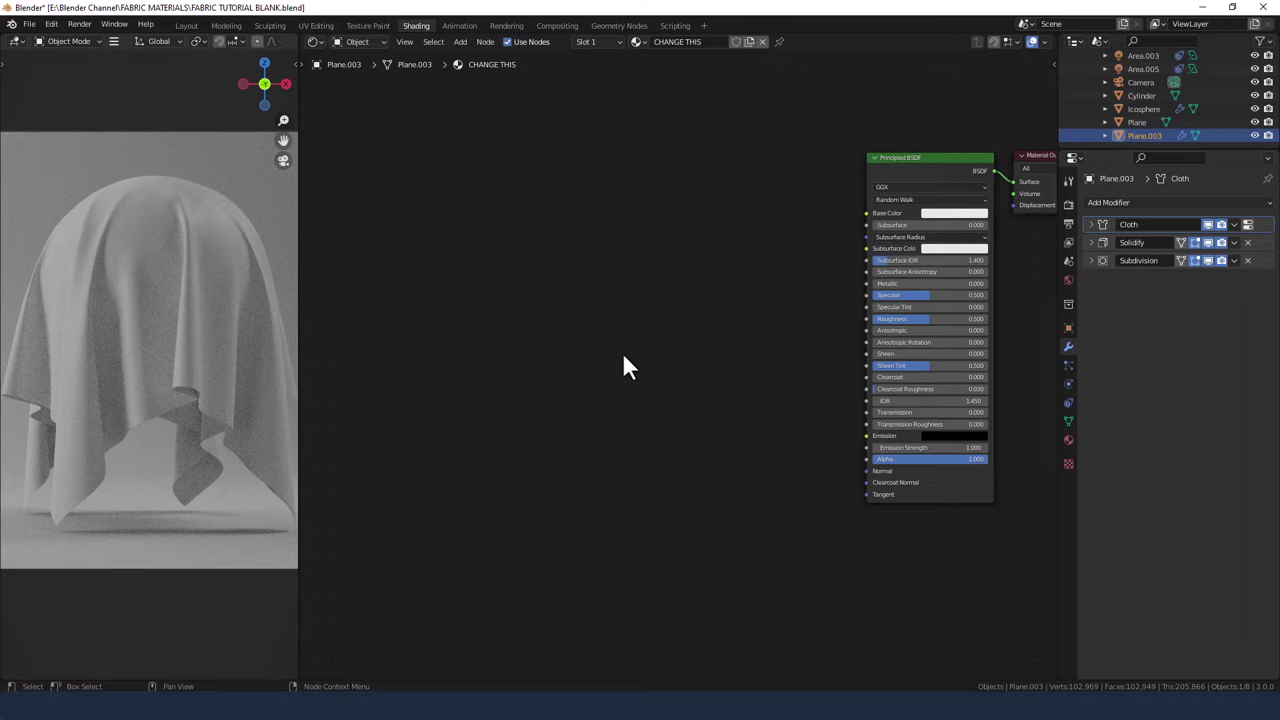
key(shift+a)
click(586, 285)
text(checker)
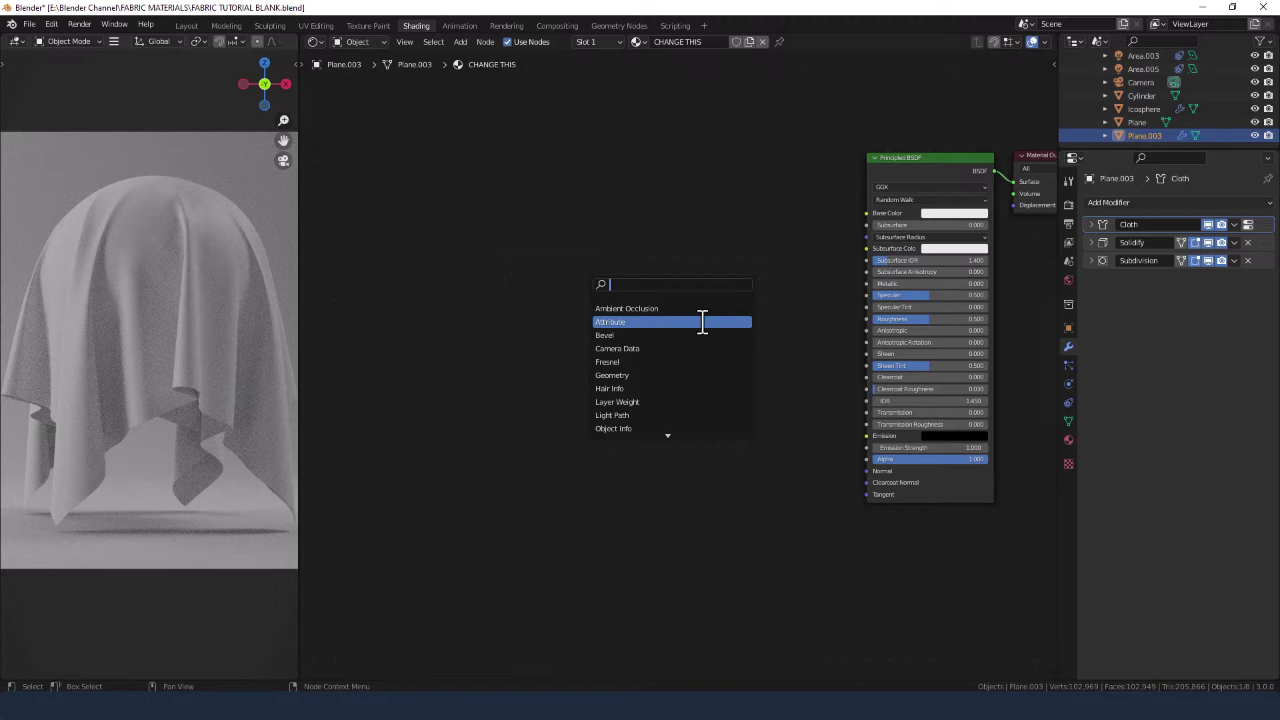
key(Return)
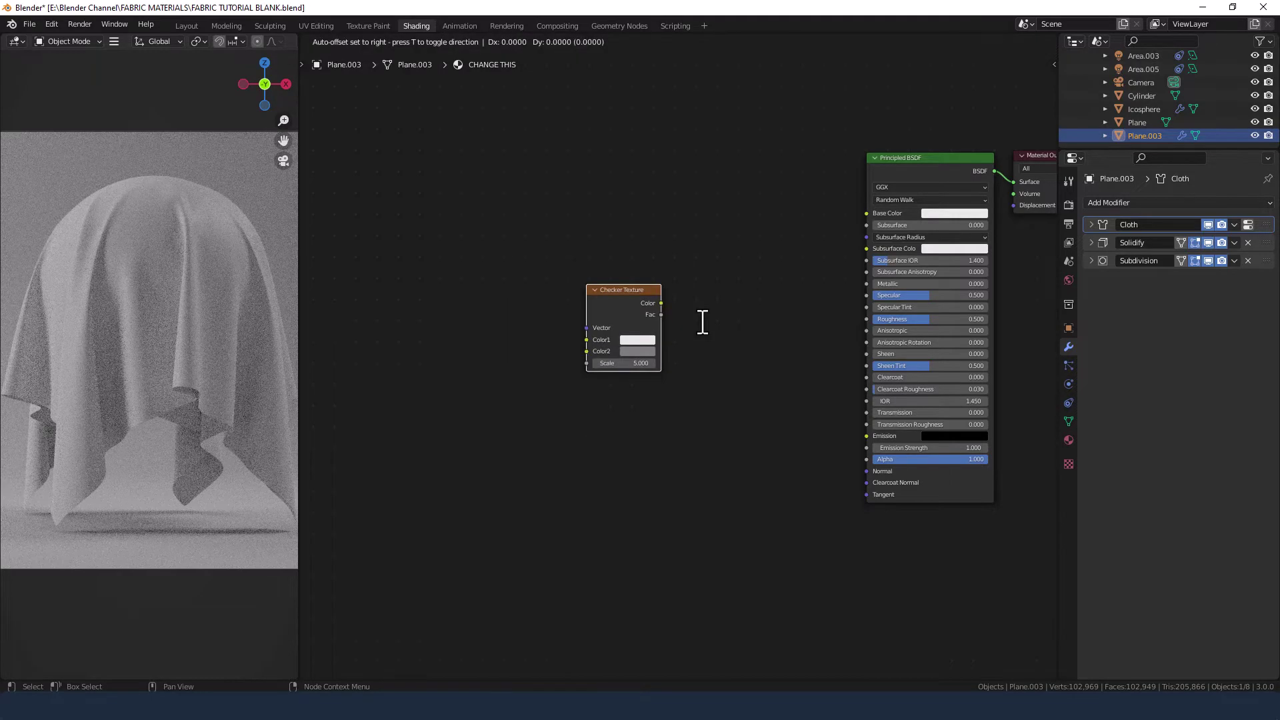
click(635, 212)
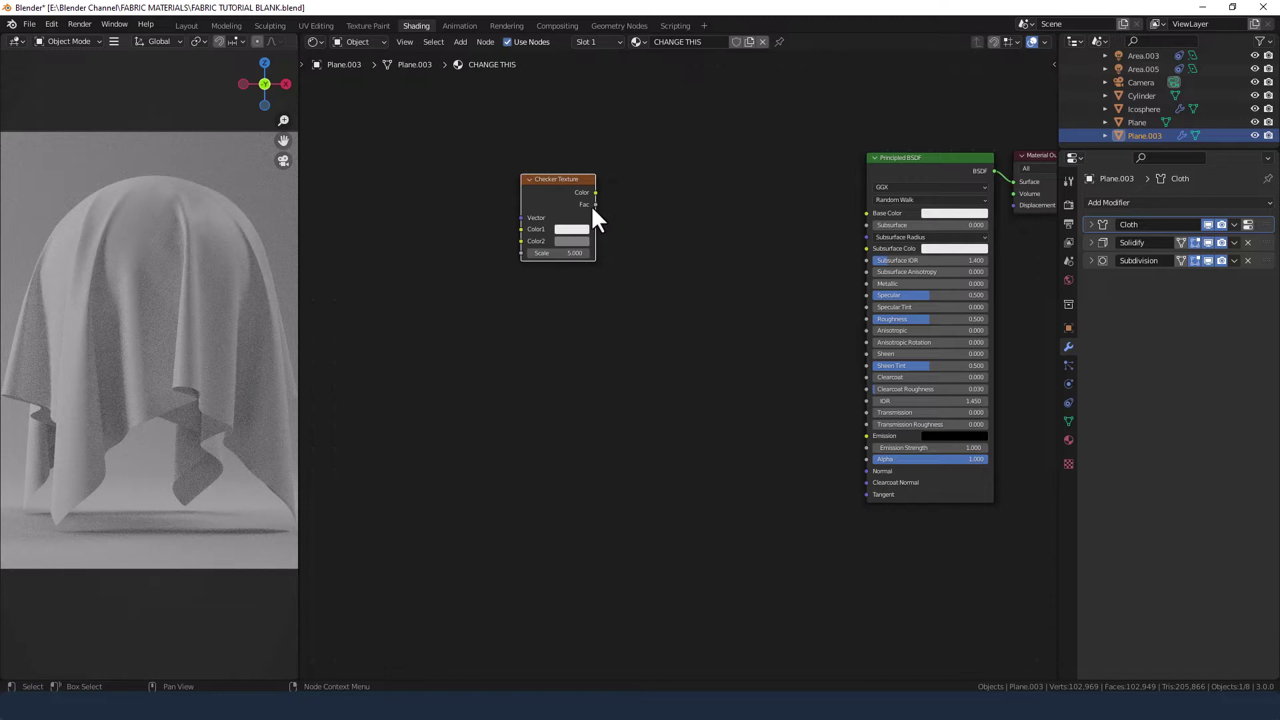
drag(596, 204, 865, 213)
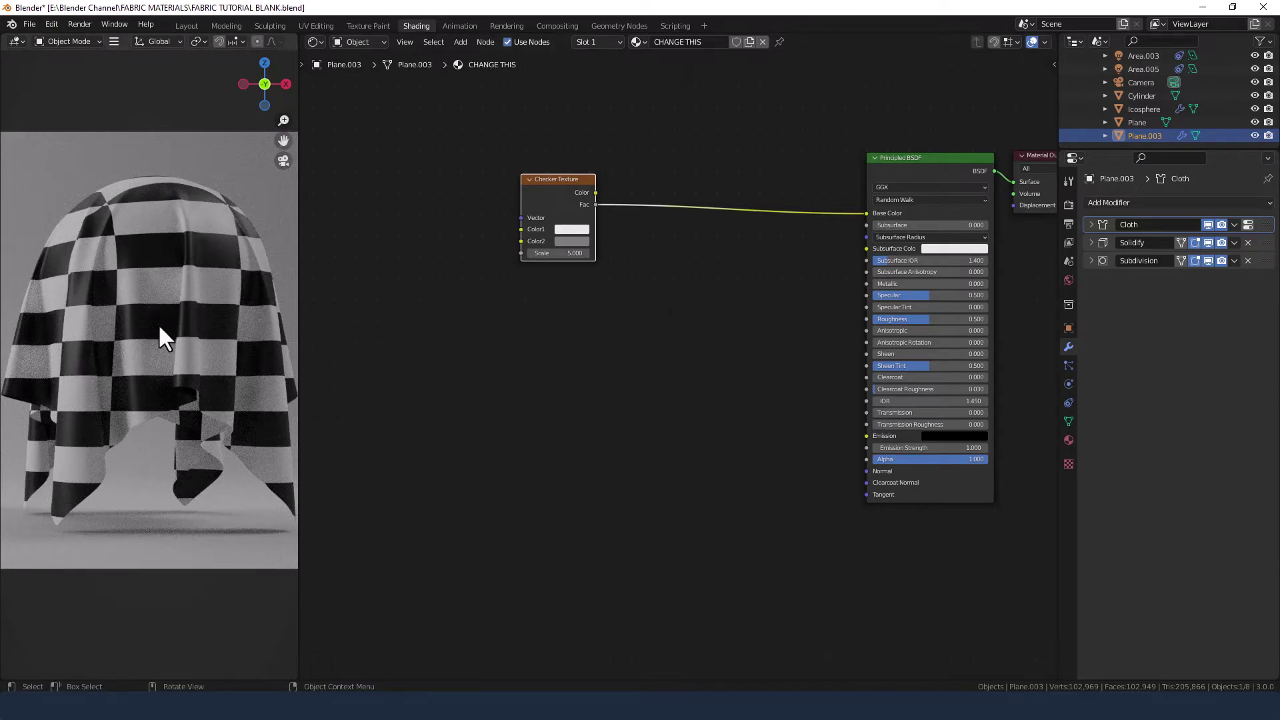
Hide the Cylinder, return the animation to its first frame and view the flat cloth from the top.
scroll(159, 323, down, 4)
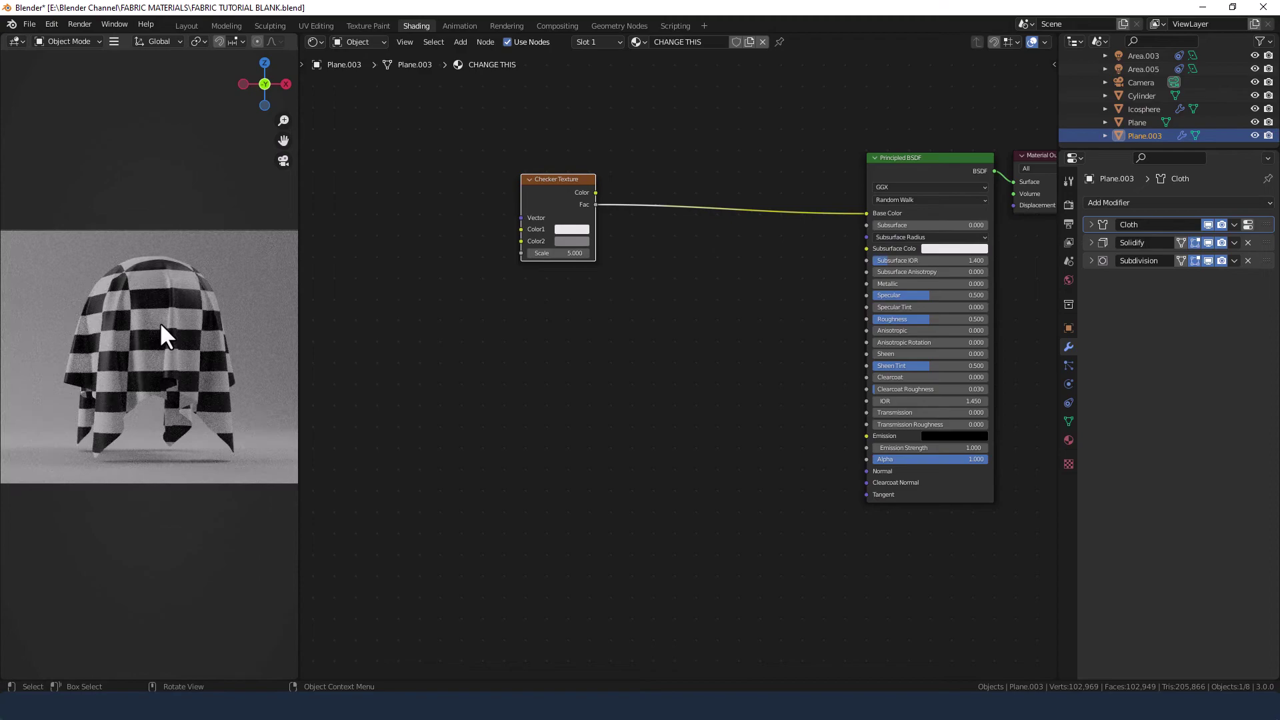
key(KP_7)
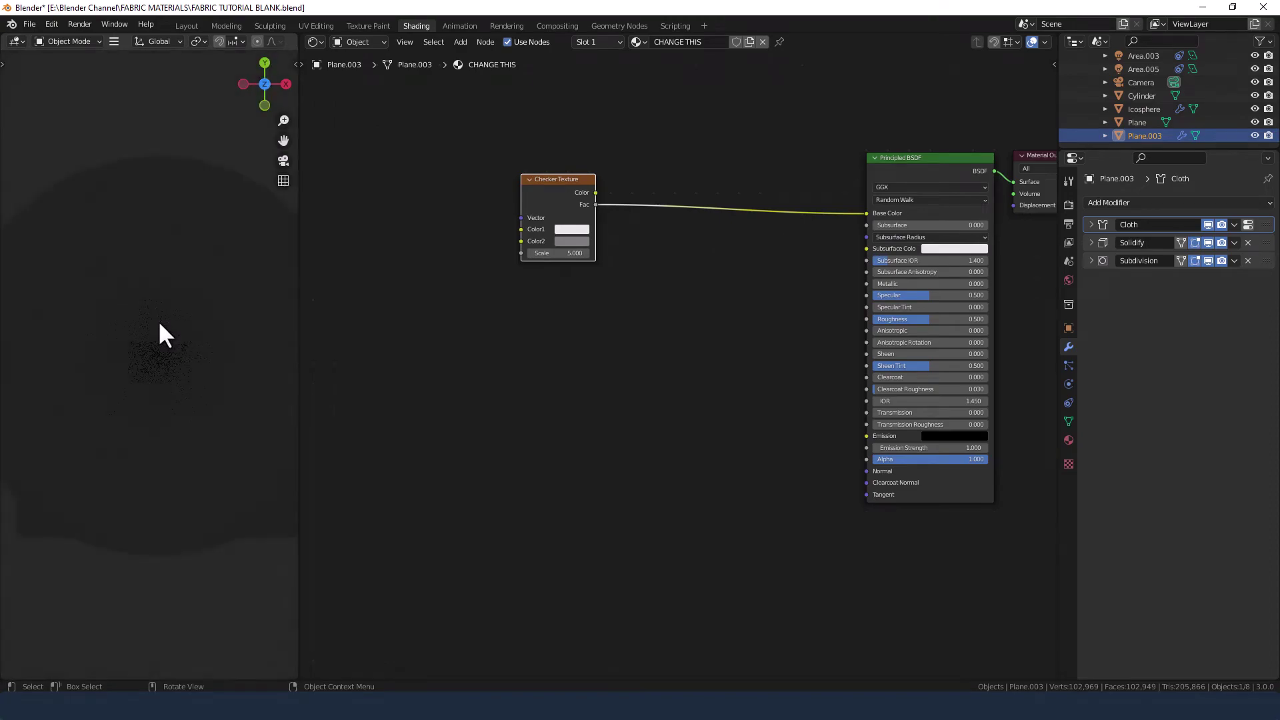
click(1255, 95)
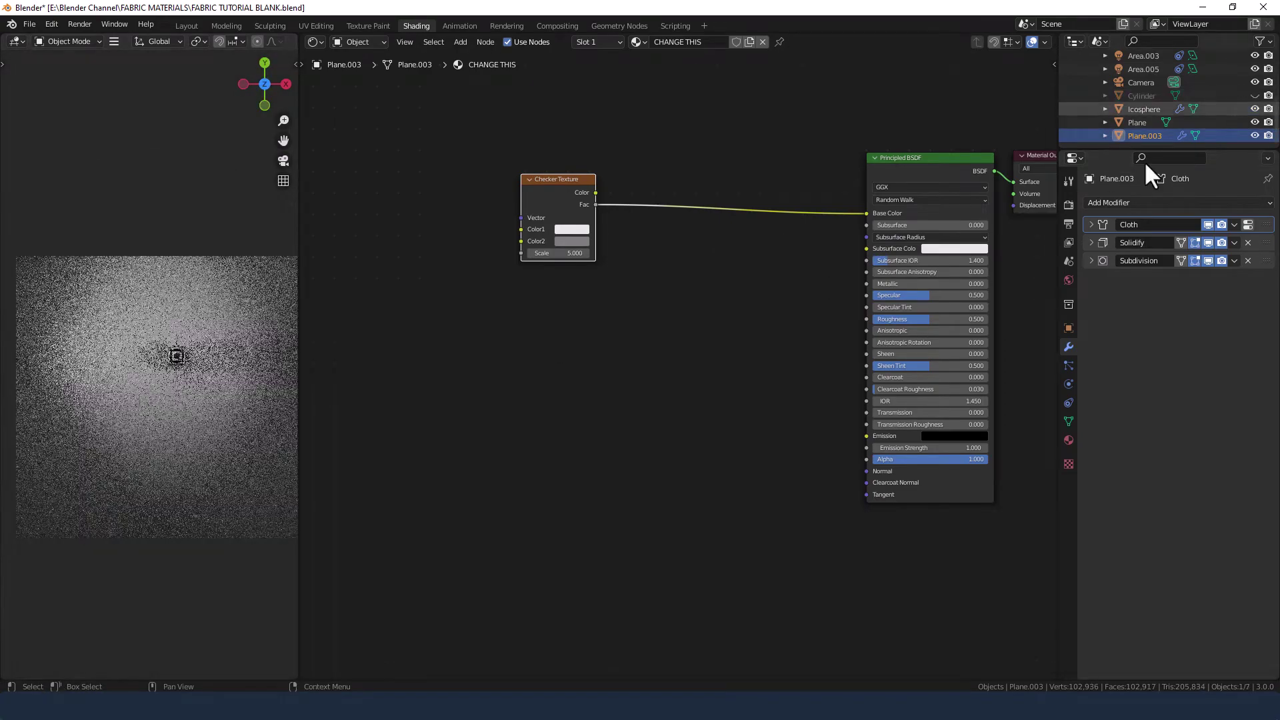
scroll(257, 353, up, 5)
shift+middle_drag(140, 412, 54, 376)
key(shift+Left)
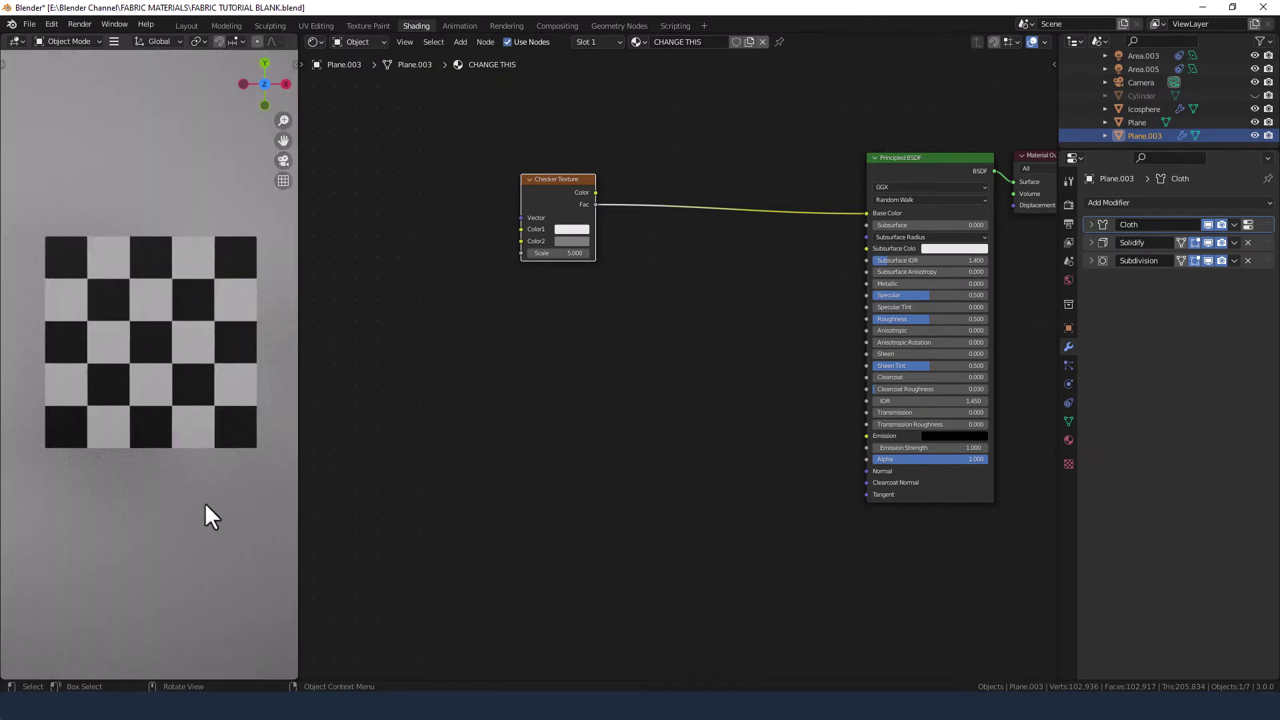
Set the Checker Texture's Color2 to pure black and its Color1 to pure white.
click(572, 241)
click(578, 242)
drag(586, 214, 540, 223)
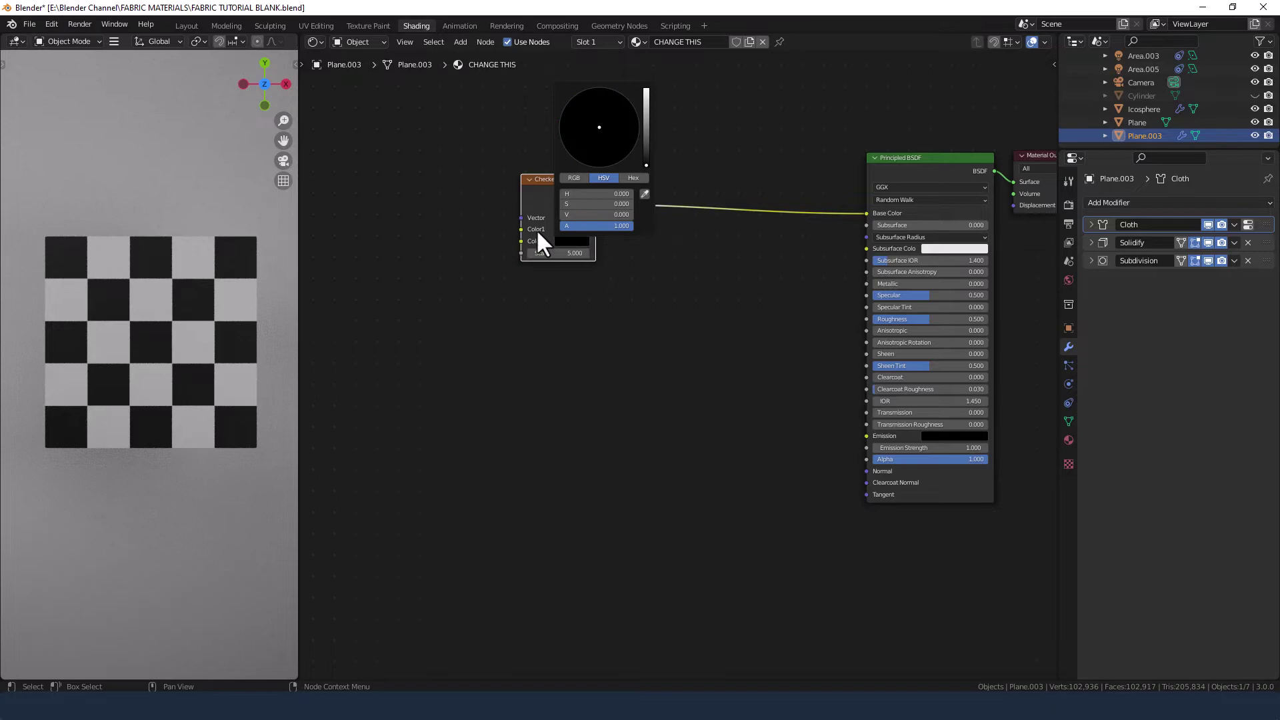
click(560, 230)
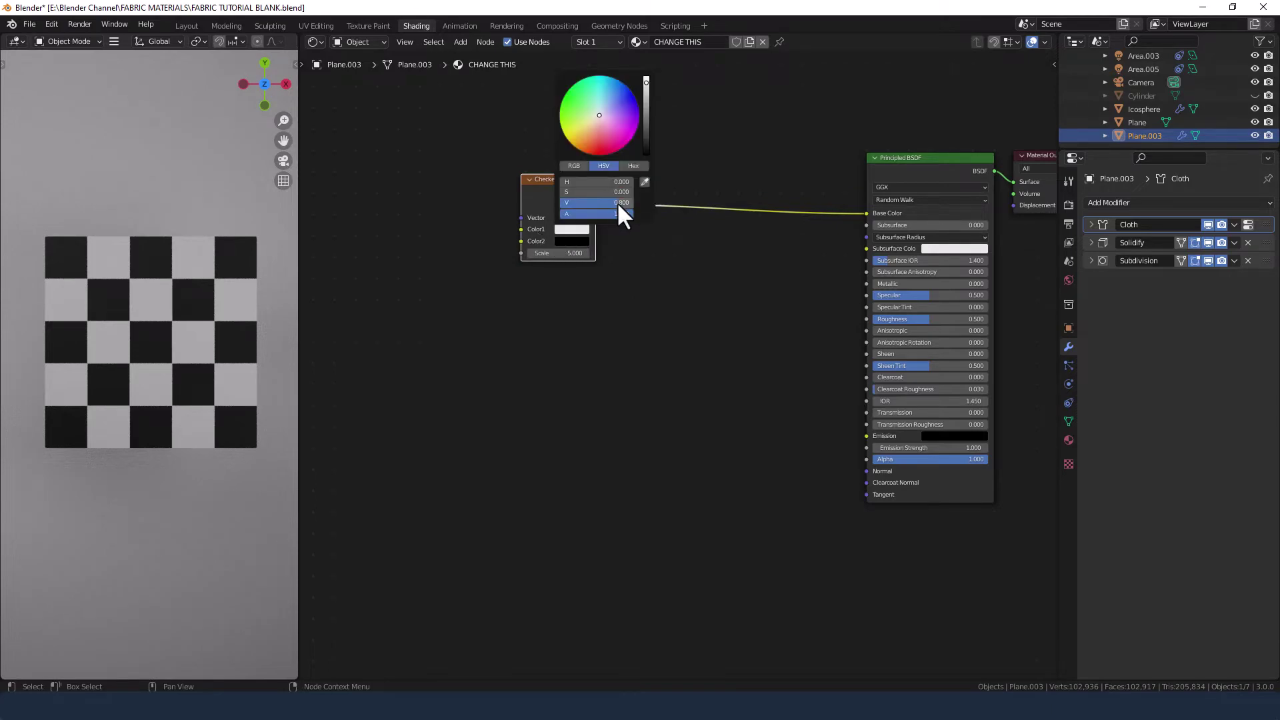
drag(617, 202, 634, 202)
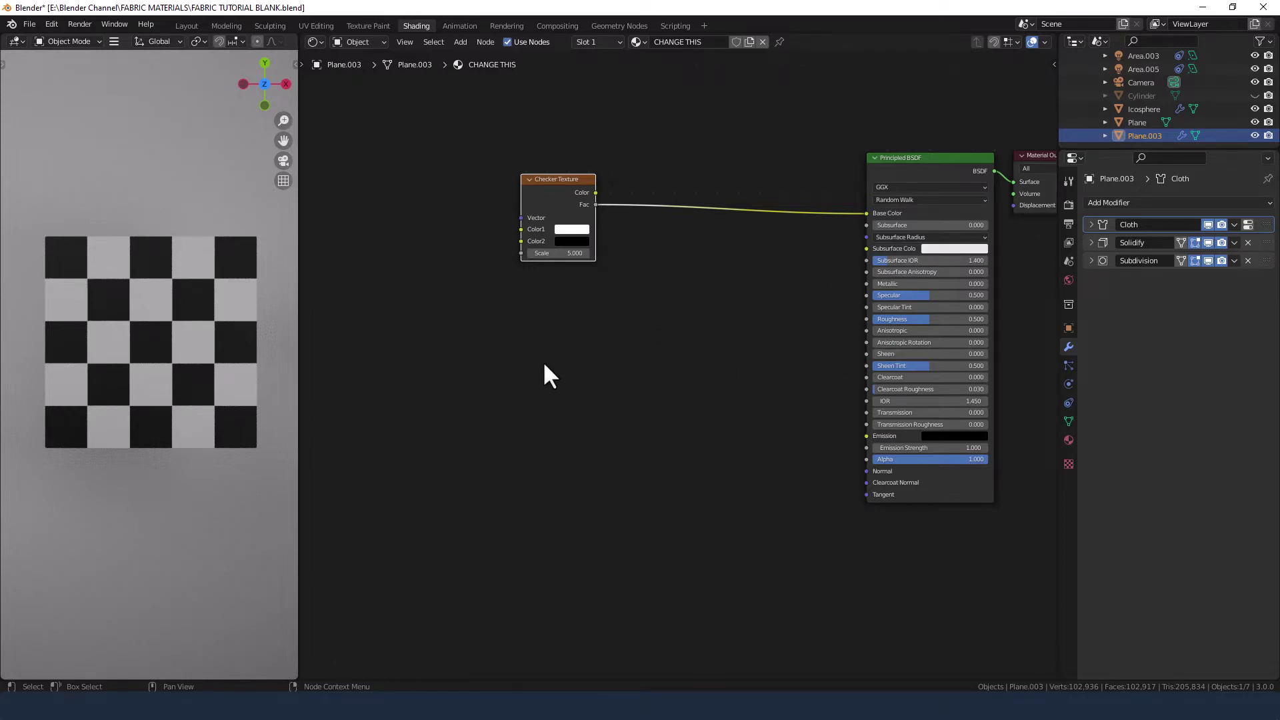
Duplicate the Checker Texture directly below the original and set the Scale of both nodes to 2.
key(shift+d)
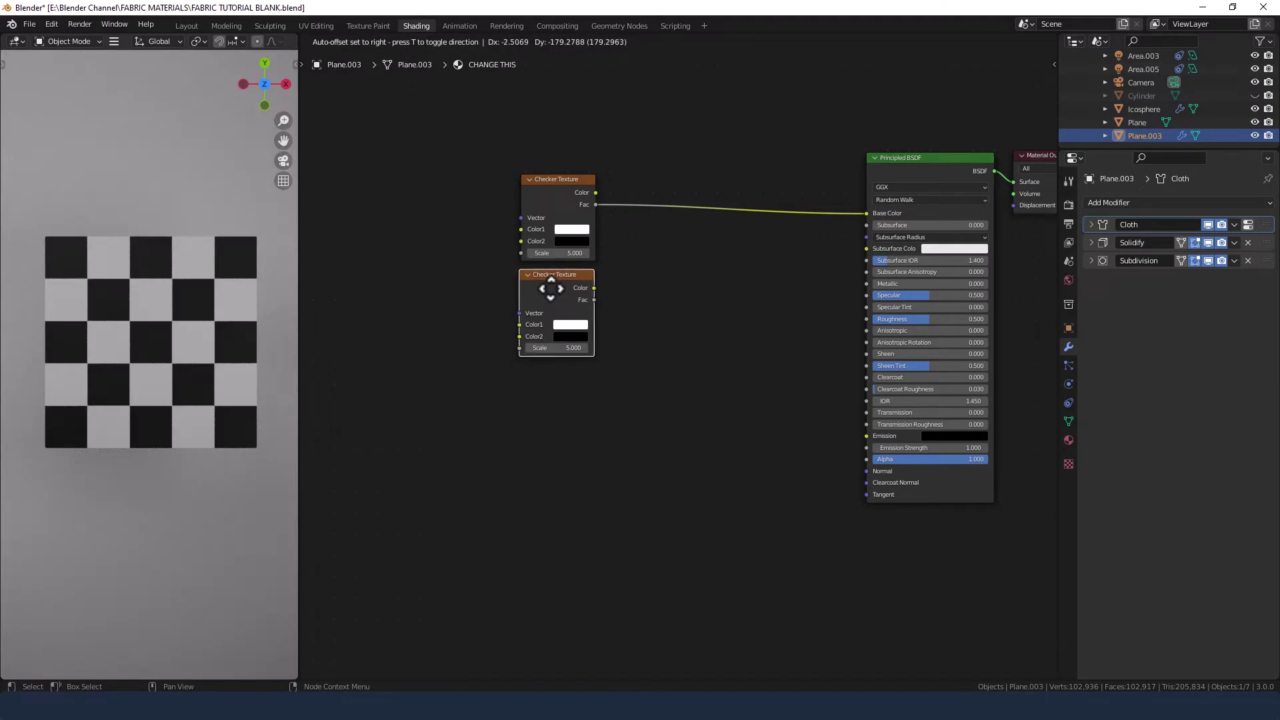
click(554, 288)
click(562, 257)
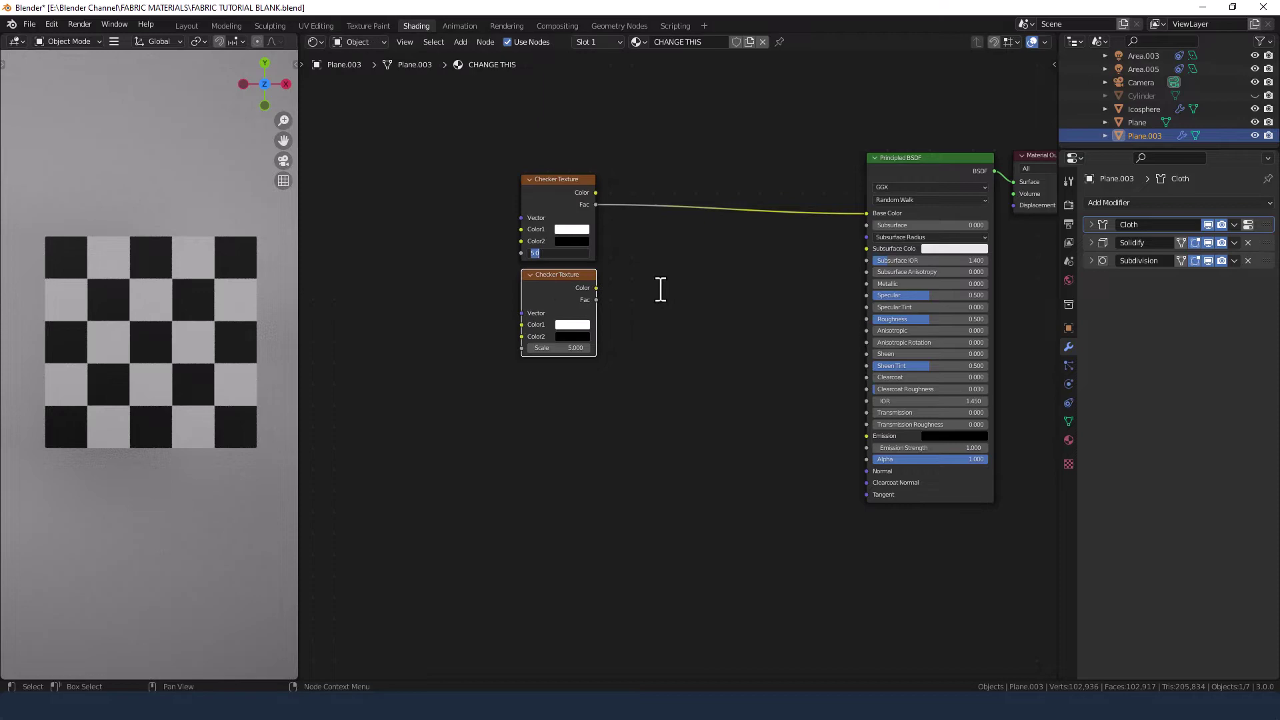
text(2)
key(Return)
click(577, 348)
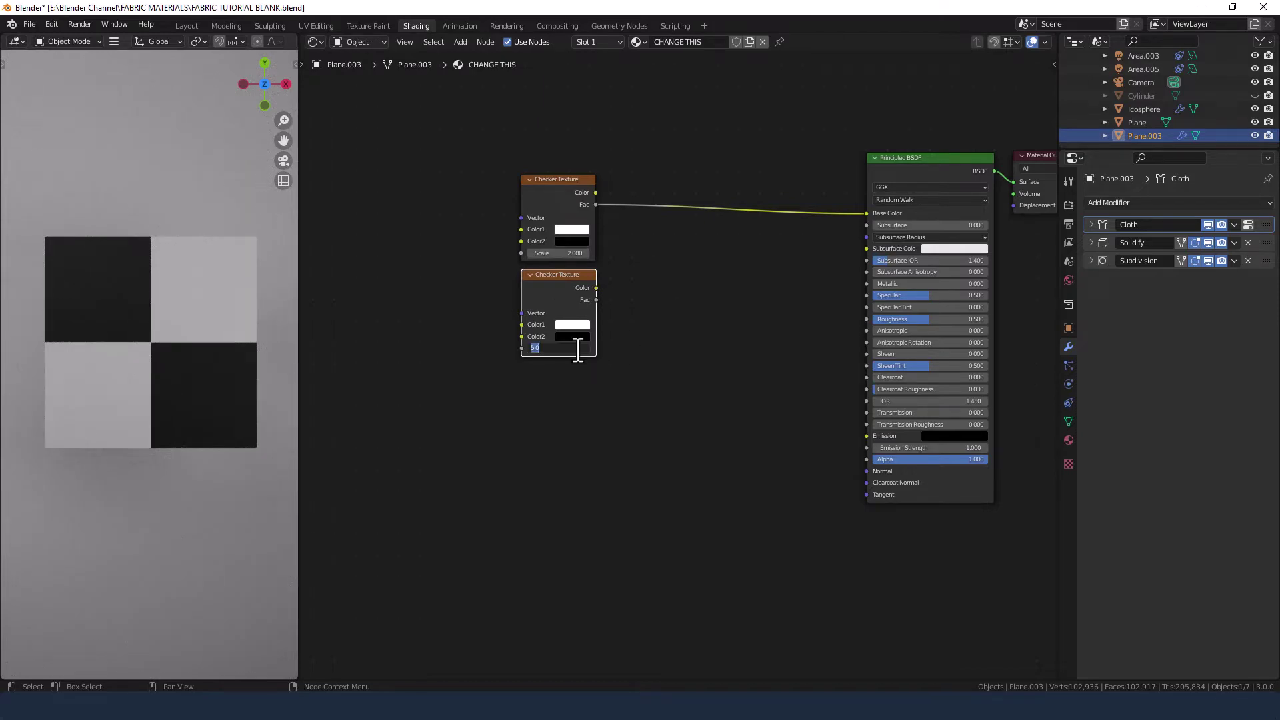
text(2)
key(Return)
Add Mapping and Texture Coordinate nodes to the upper Checker Texture and feed the Mapping from the UV output.
click(560, 460)
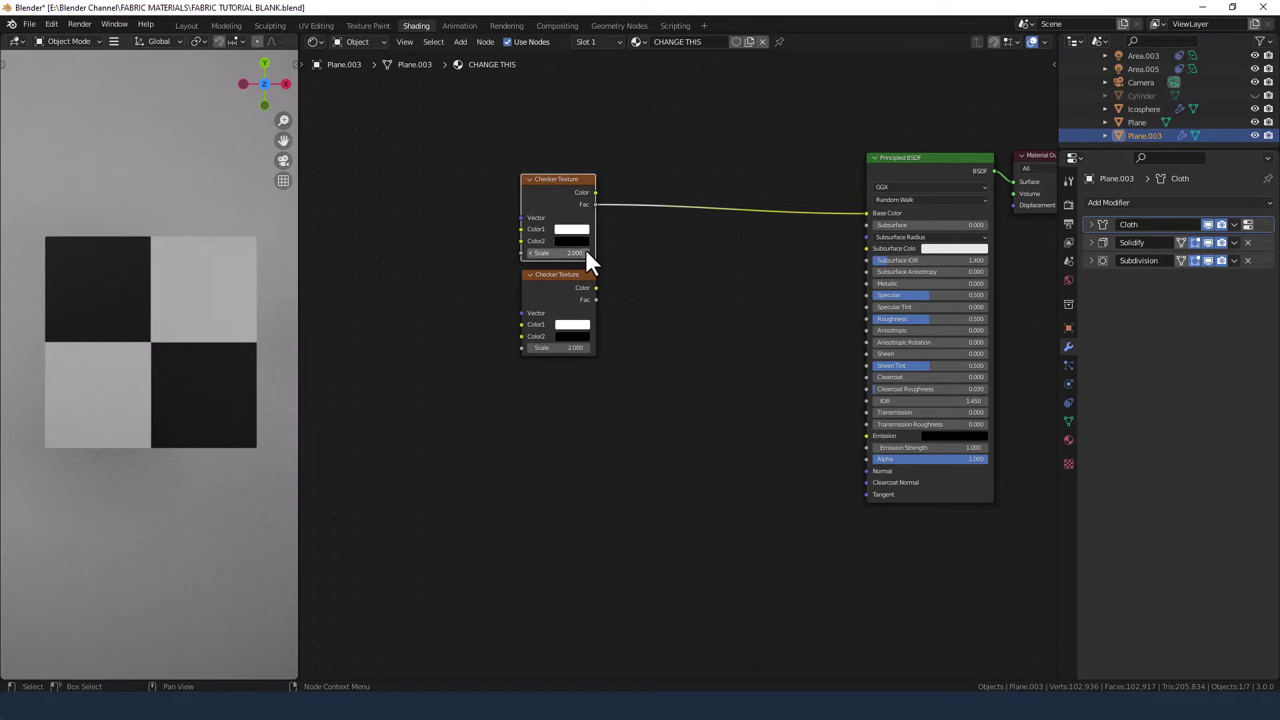
key(ctrl+t)
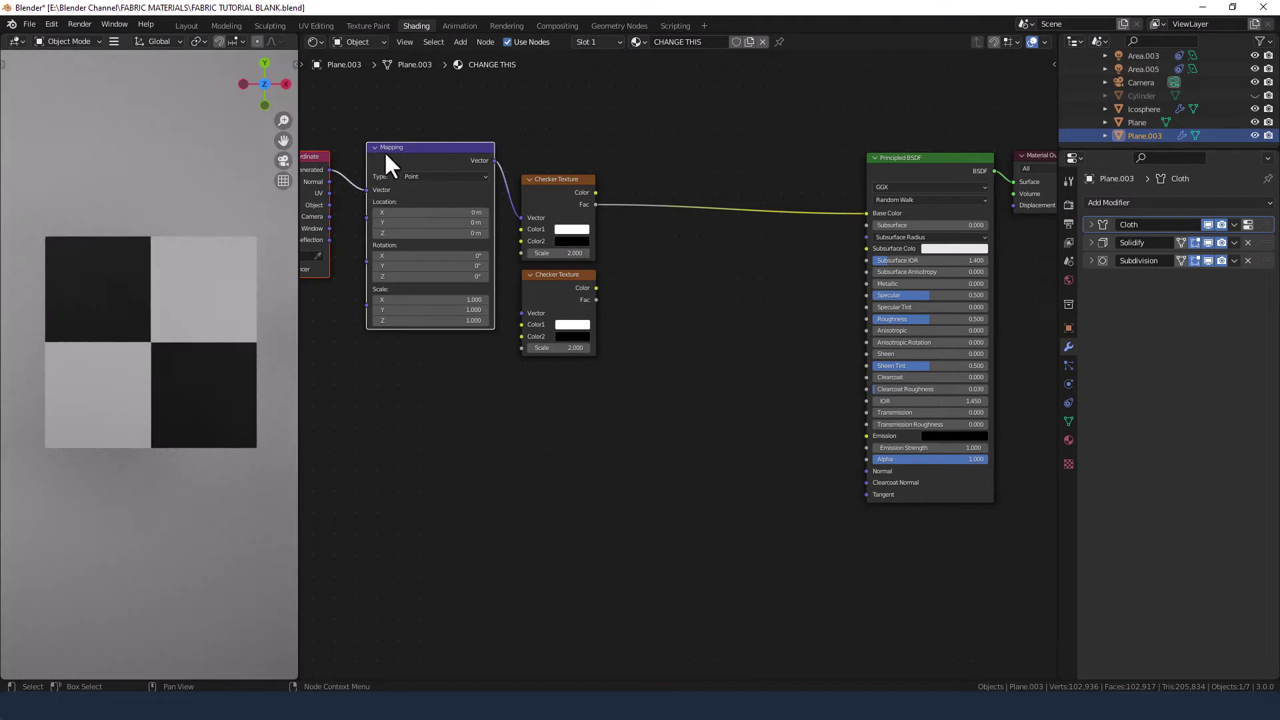
middle_drag(384, 151, 457, 172)
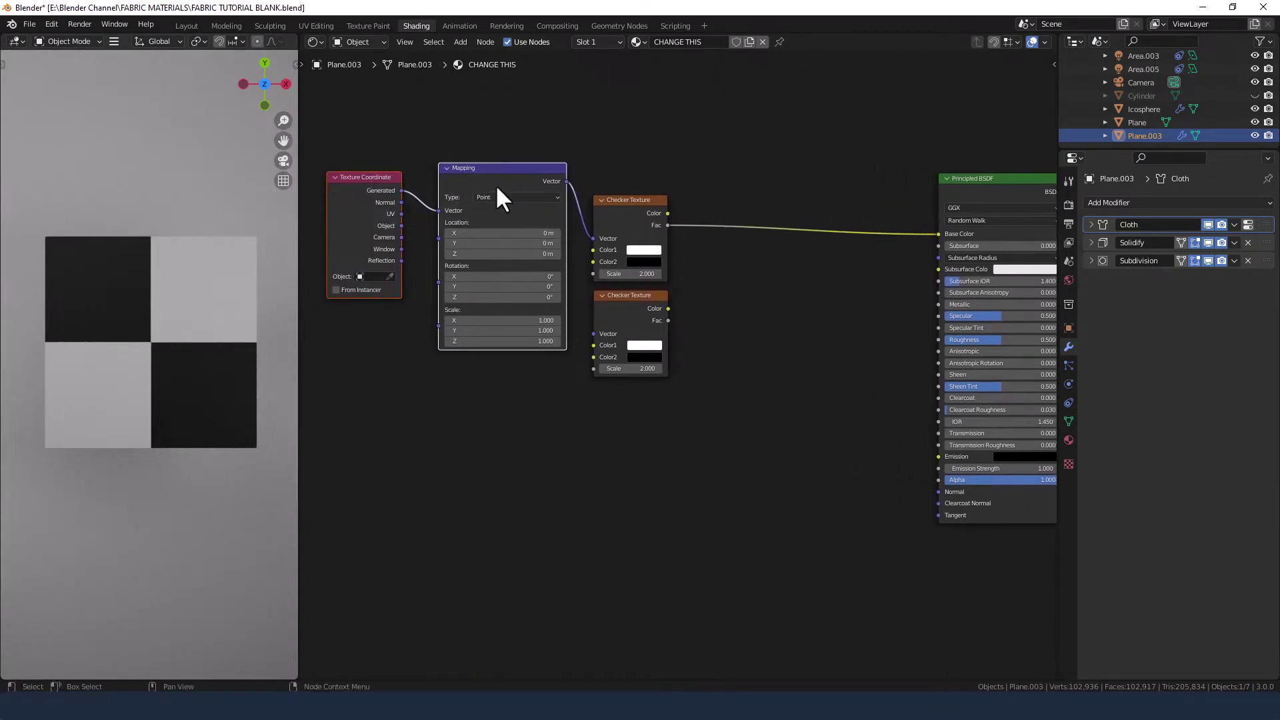
drag(497, 188, 493, 221)
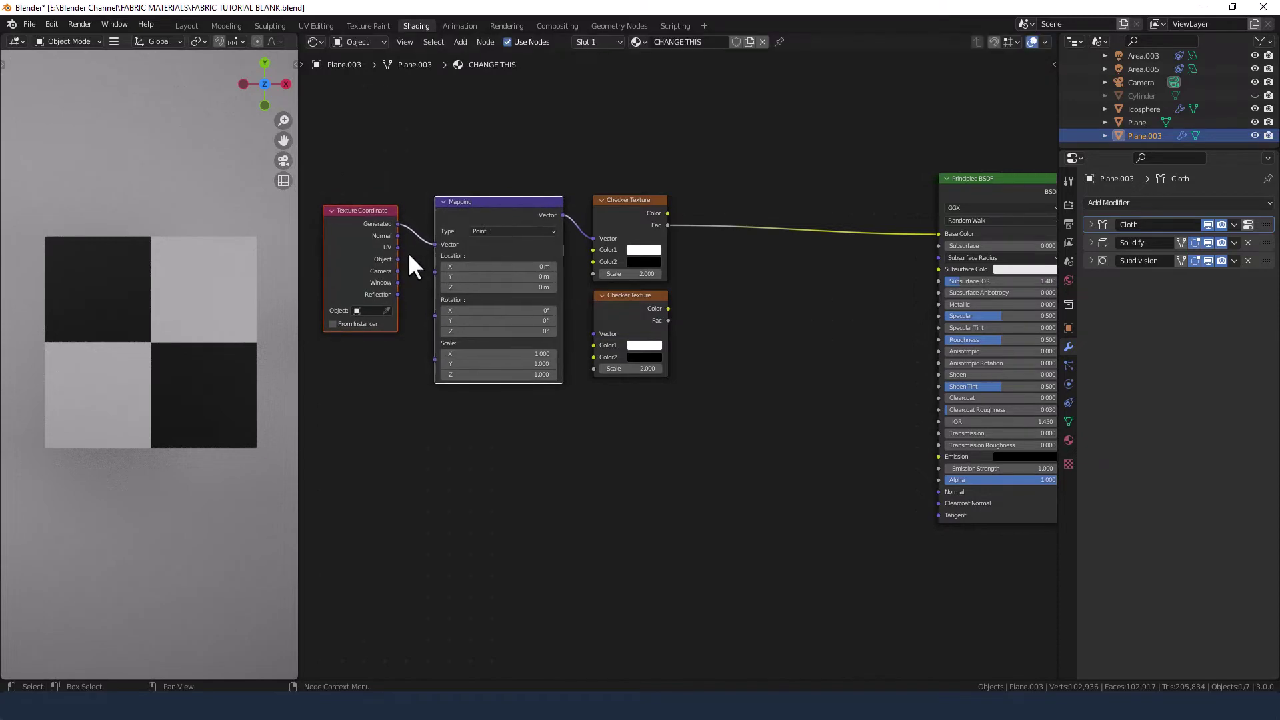
drag(398, 246, 434, 244)
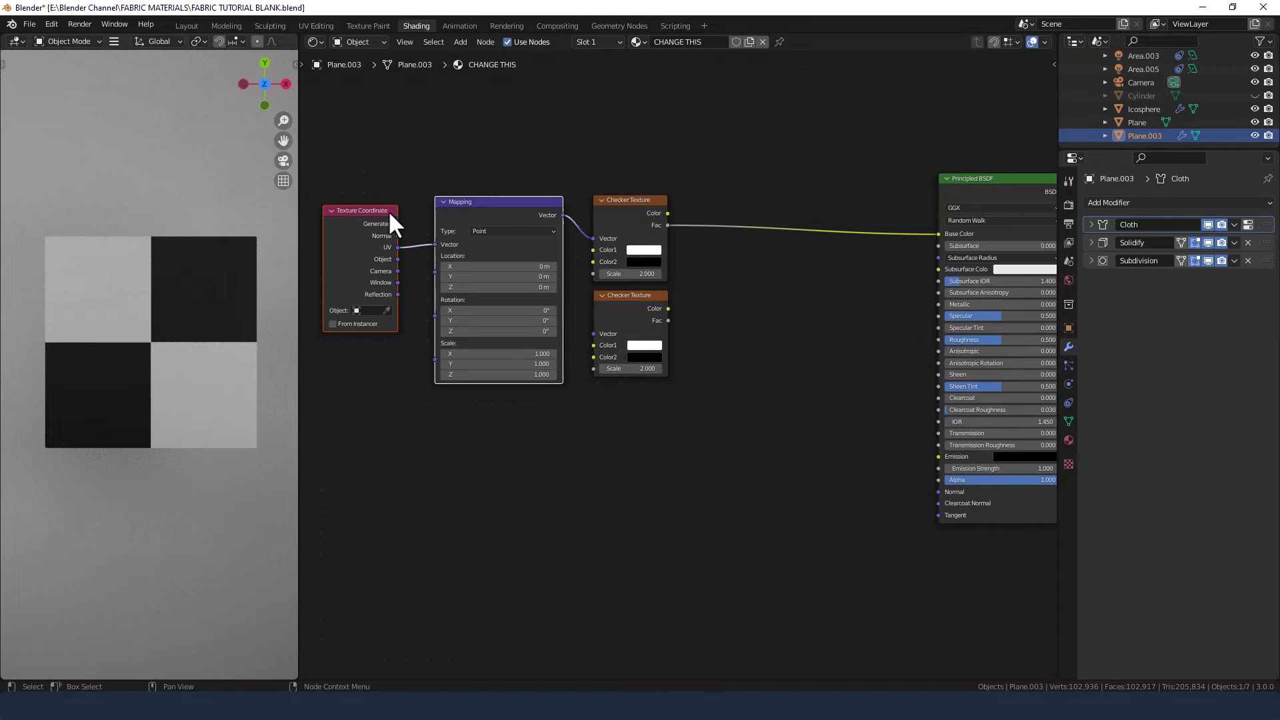
Add a Value node below the Texture Coordinate node and connect it to the Mapping node's Scale.
click(400, 396)
key(shift+a)
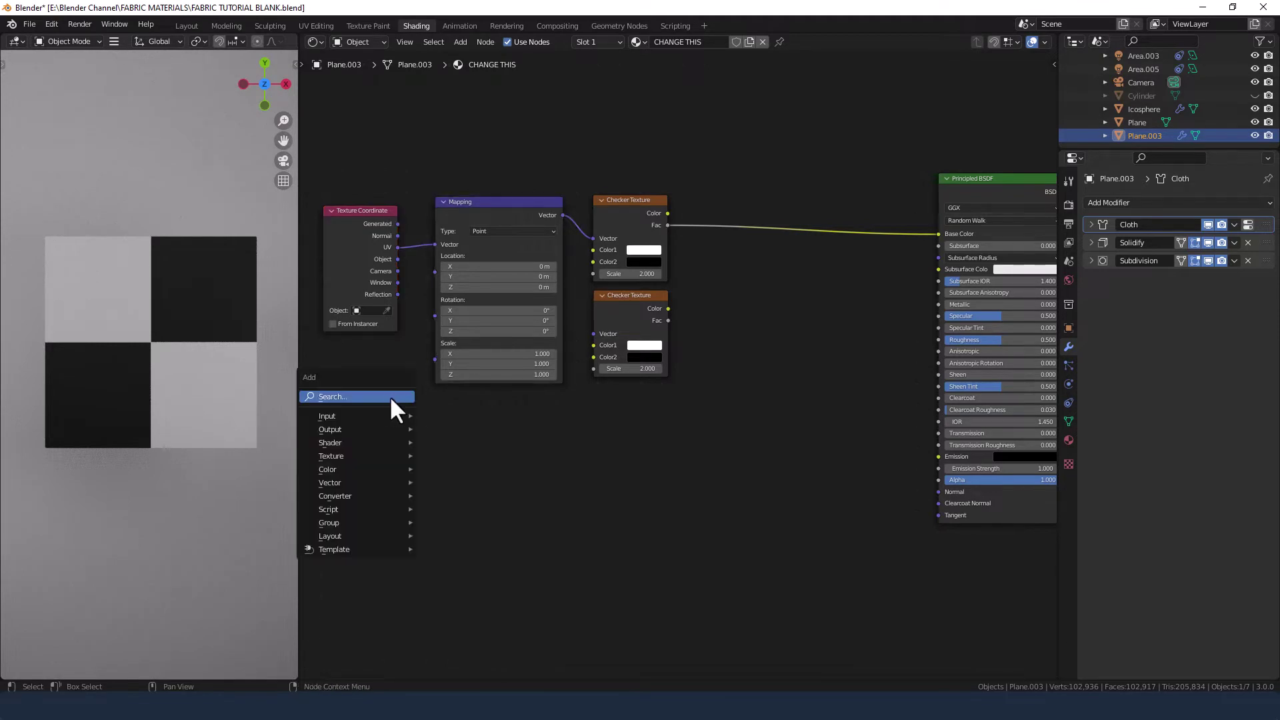
click(390, 409)
text(VALU)
key(Return)
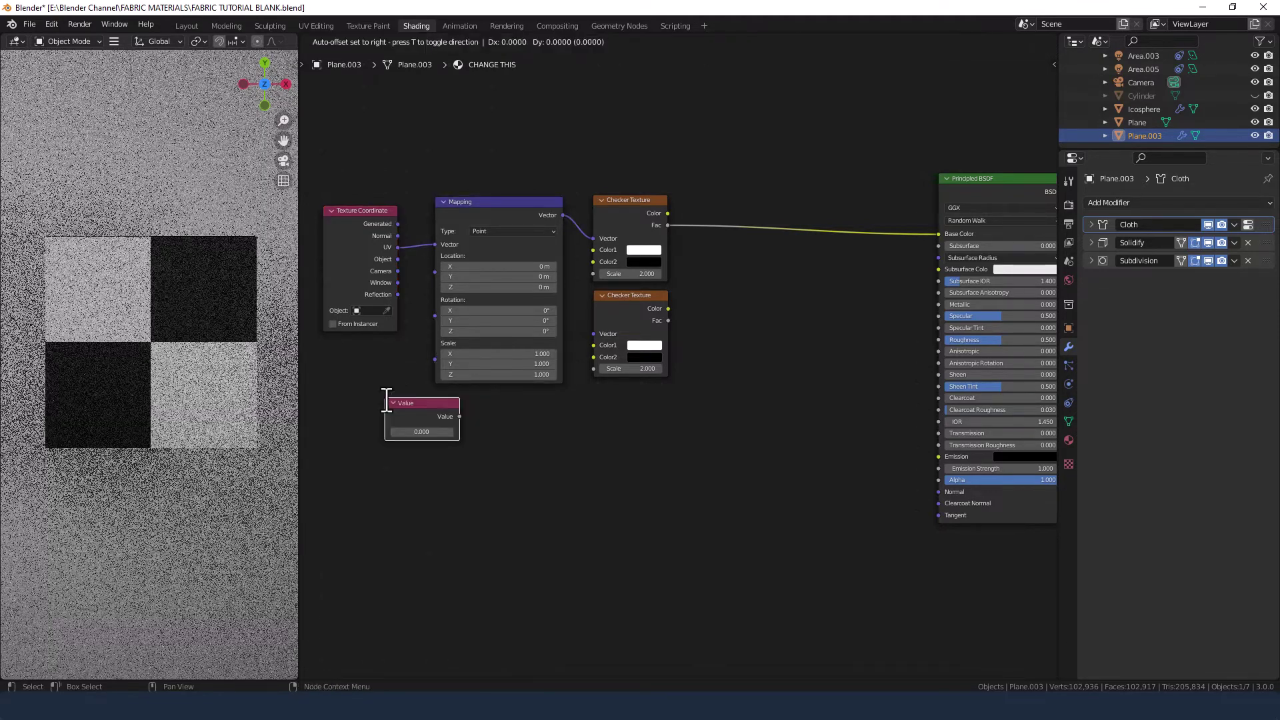
click(324, 345)
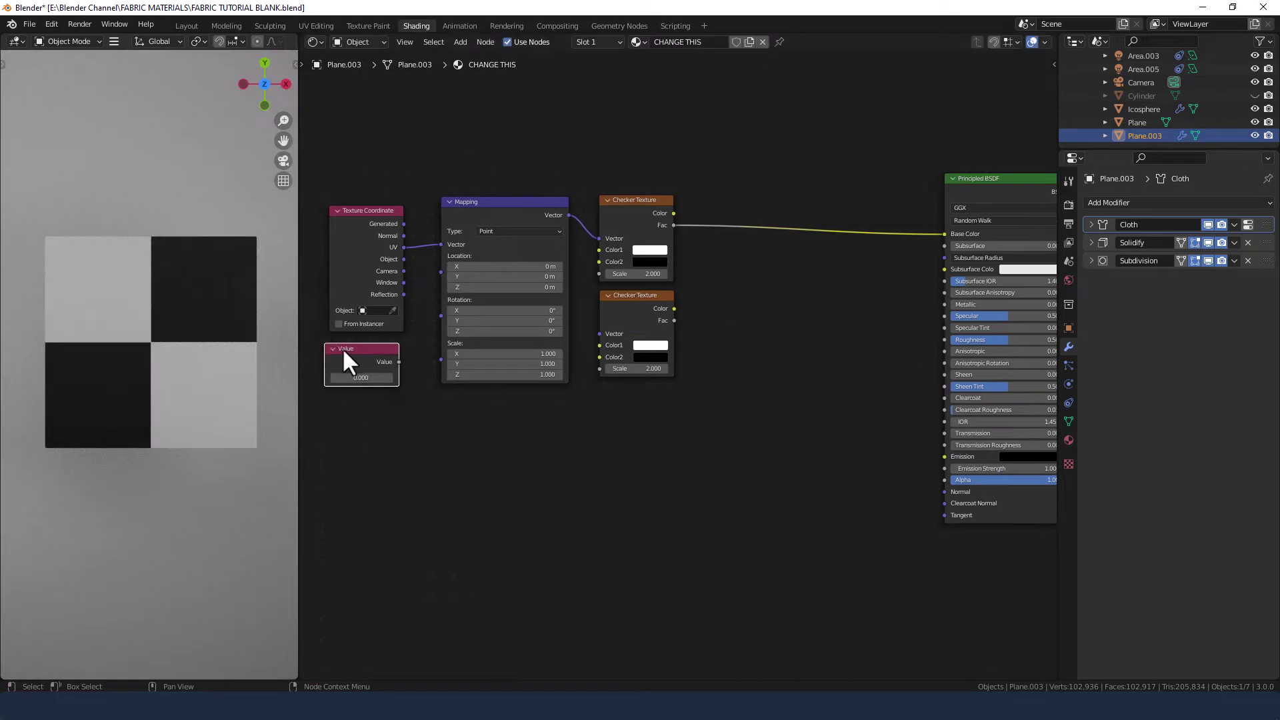
drag(368, 363, 437, 359)
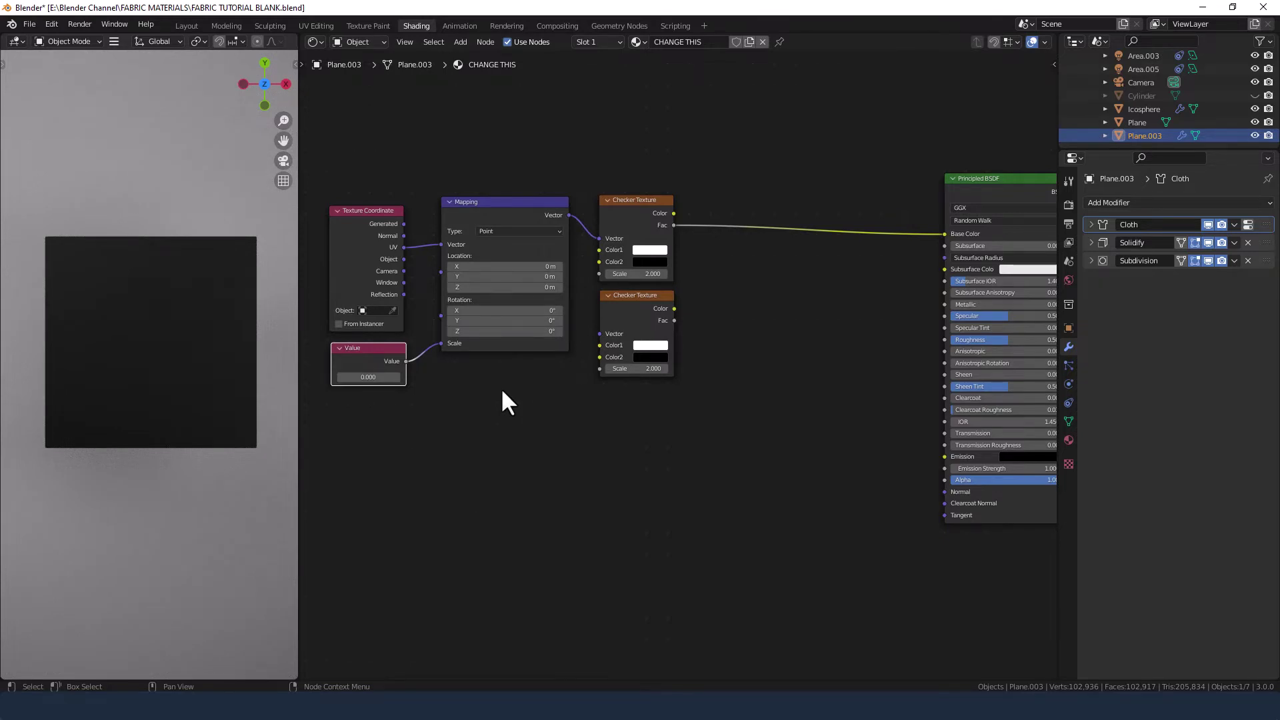
Add a second Mapping node beside the lower Checker Texture.
scroll(515, 373, down, 2)
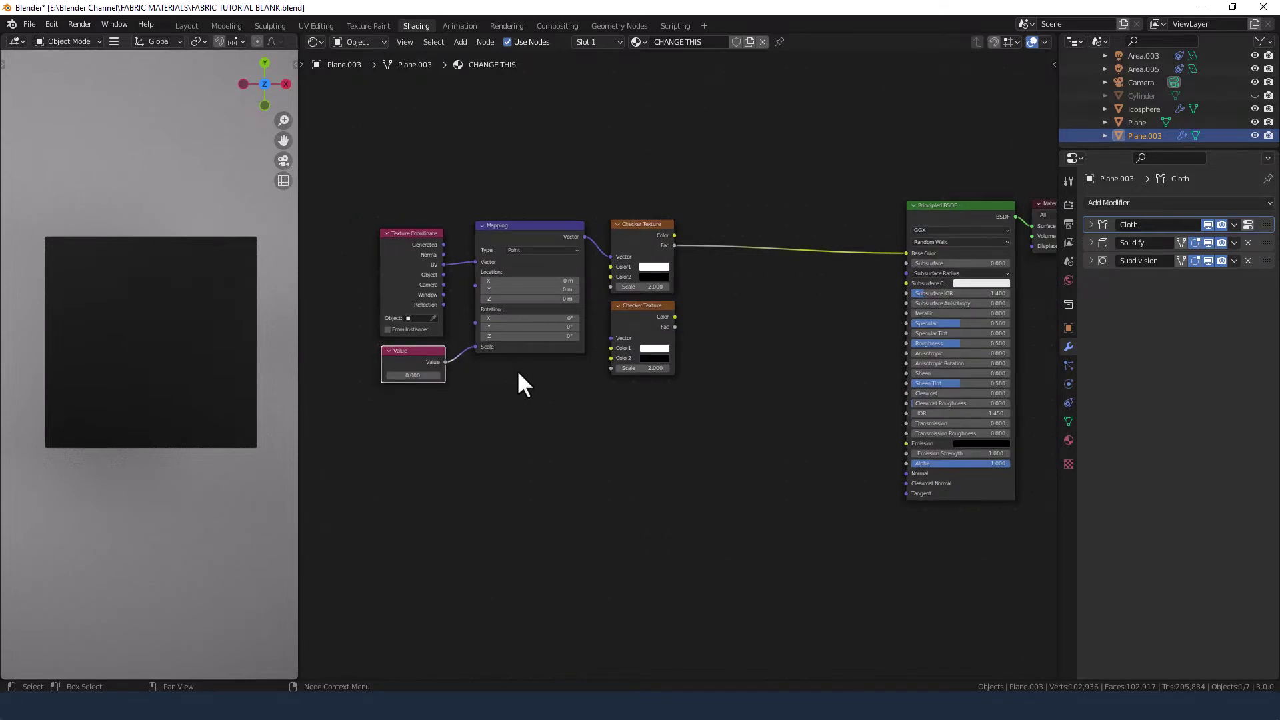
key(shift+a)
click(558, 437)
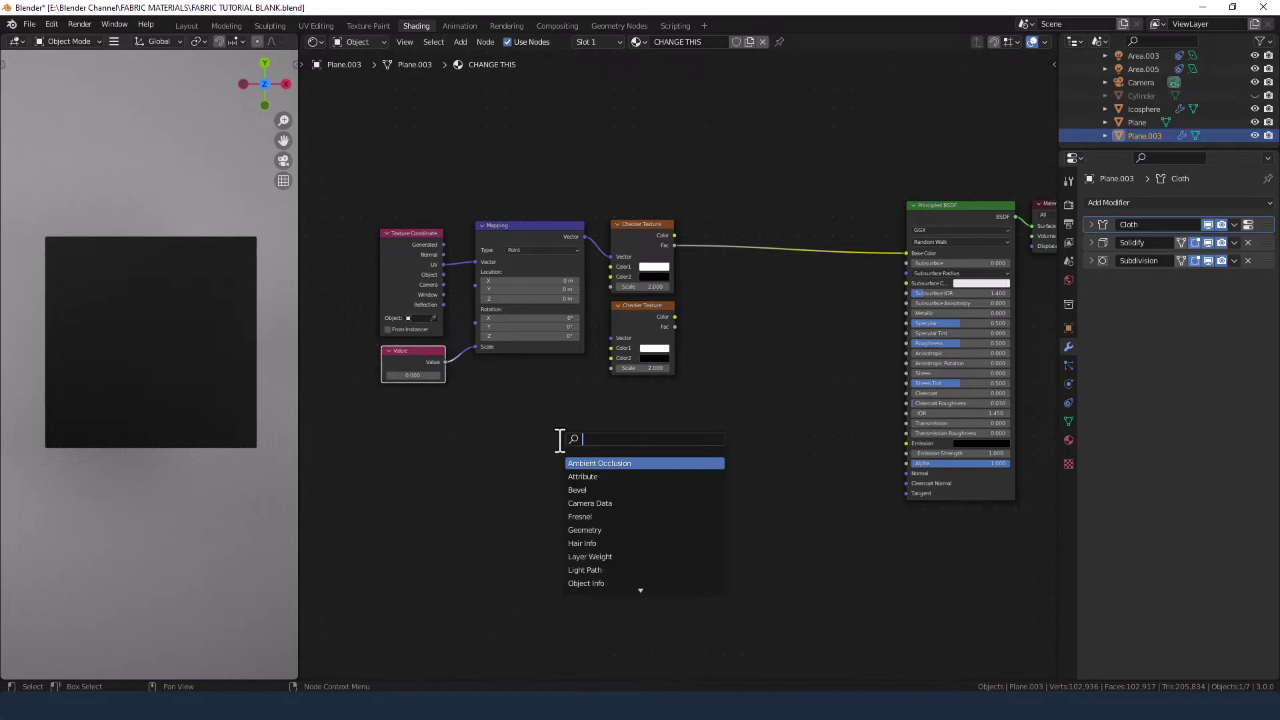
text(Mapp)
key(Return)
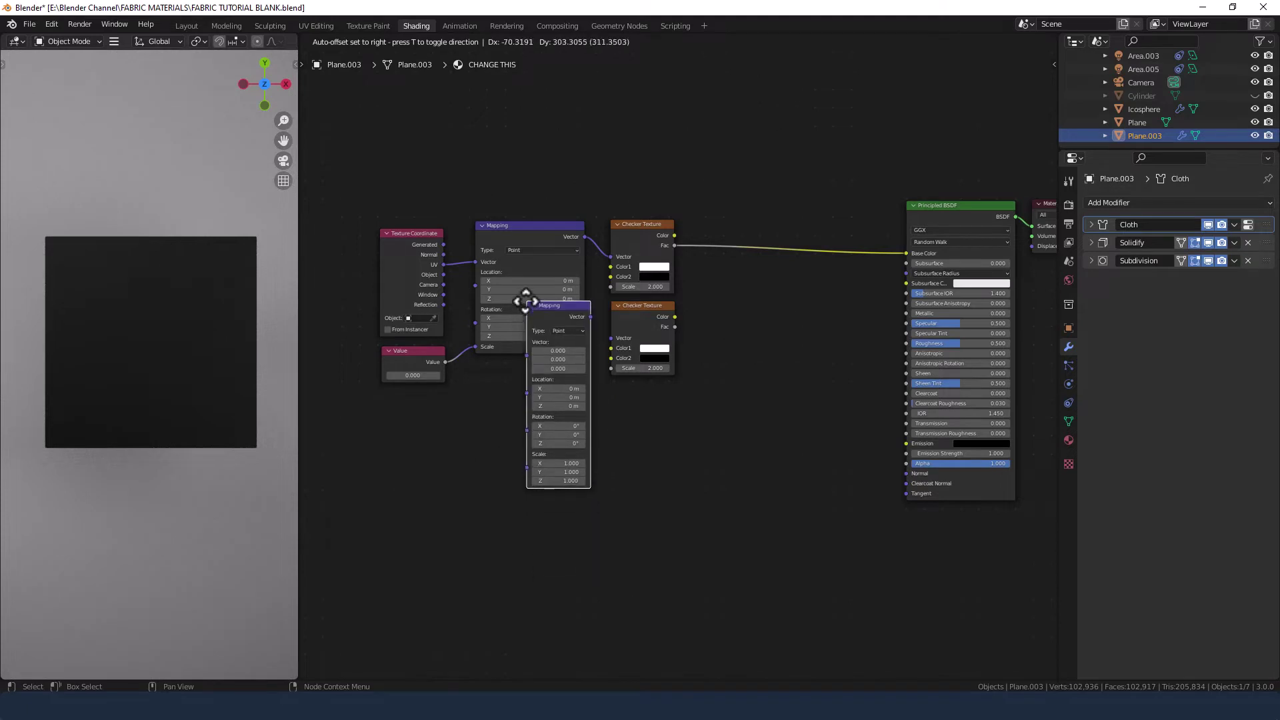
click(531, 305)
Move the new Mapping node and both Checker Textures together away from the first Mapping node, down and to the right.
drag(608, 175, 686, 446)
shift+click(580, 388)
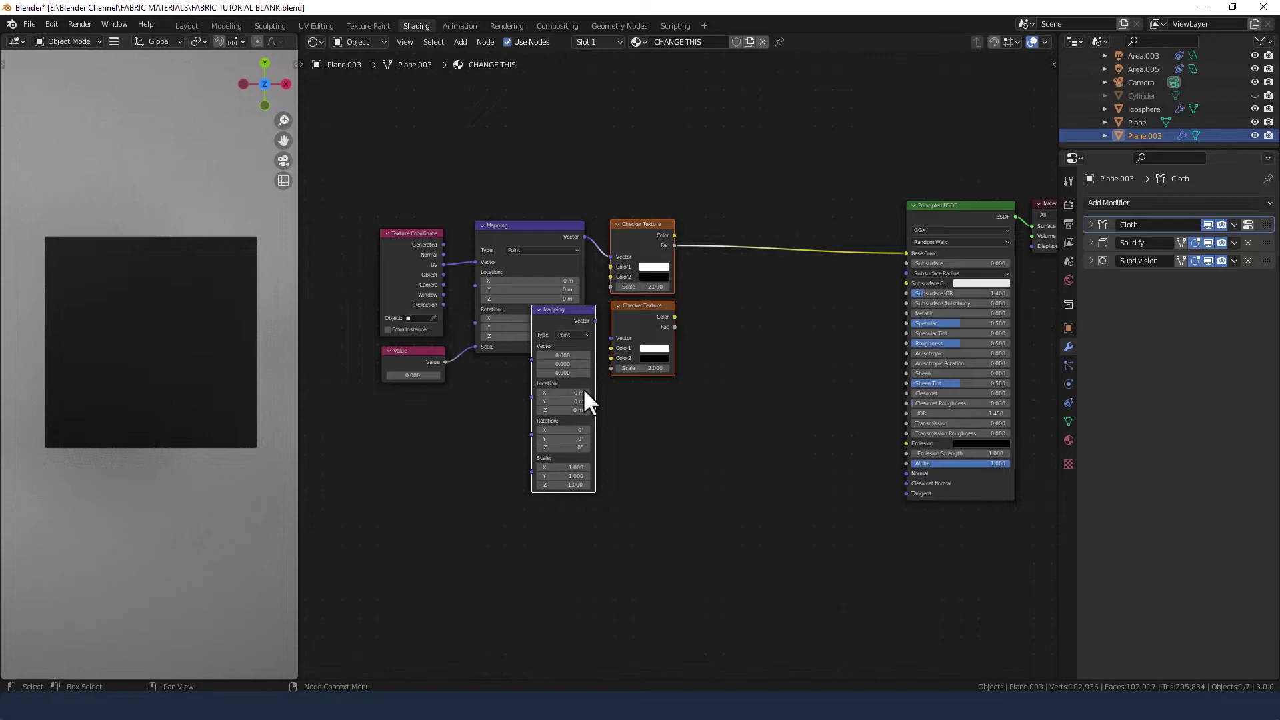
drag(583, 387, 667, 453)
Duplicate the unconnected Mapping node and place the copy directly below it.
click(655, 394)
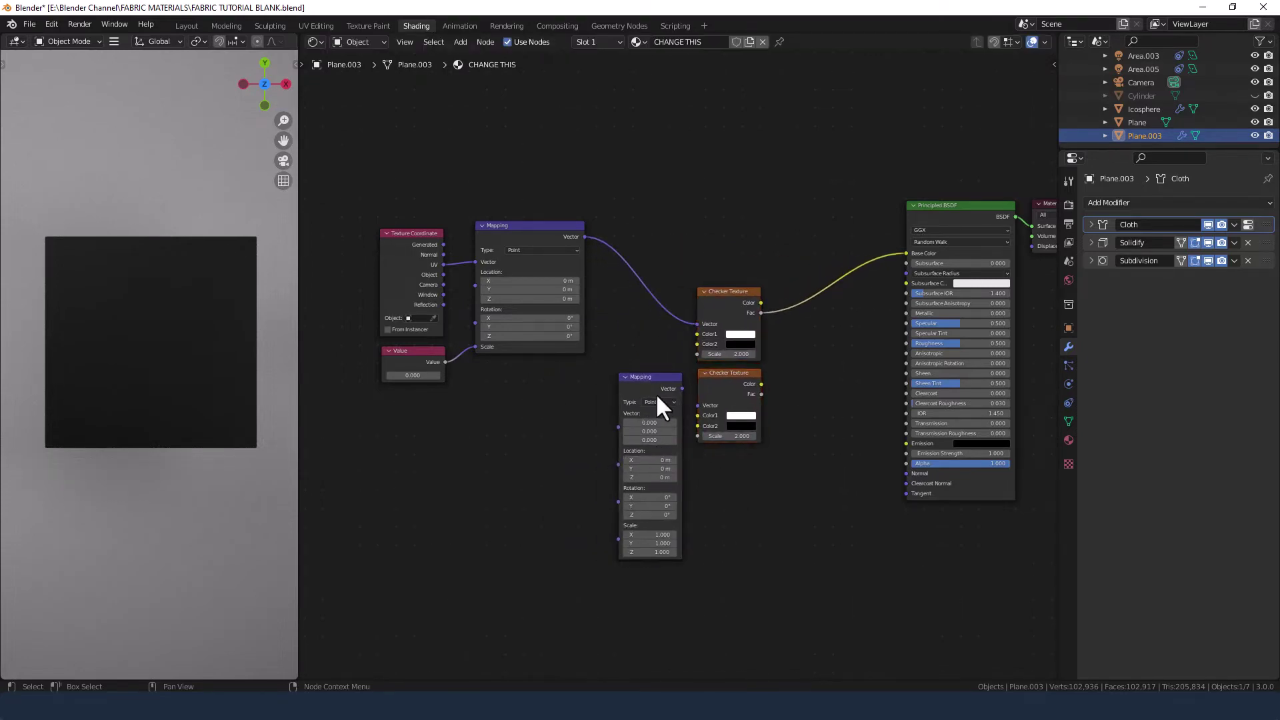
key(shift+d)
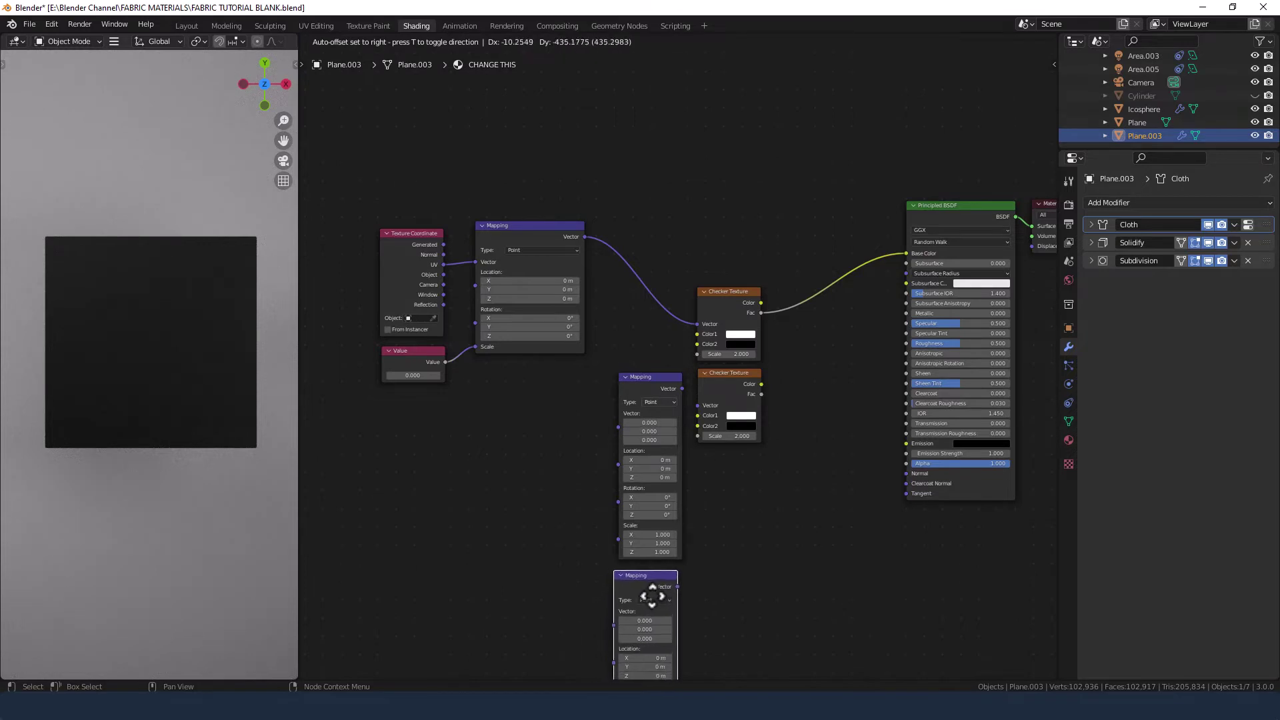
click(661, 594)
Connect the first Mapping node's Vector output to both new Mapping nodes' Vector inputs and close the gap between those two.
middle_drag(765, 576, 744, 487)
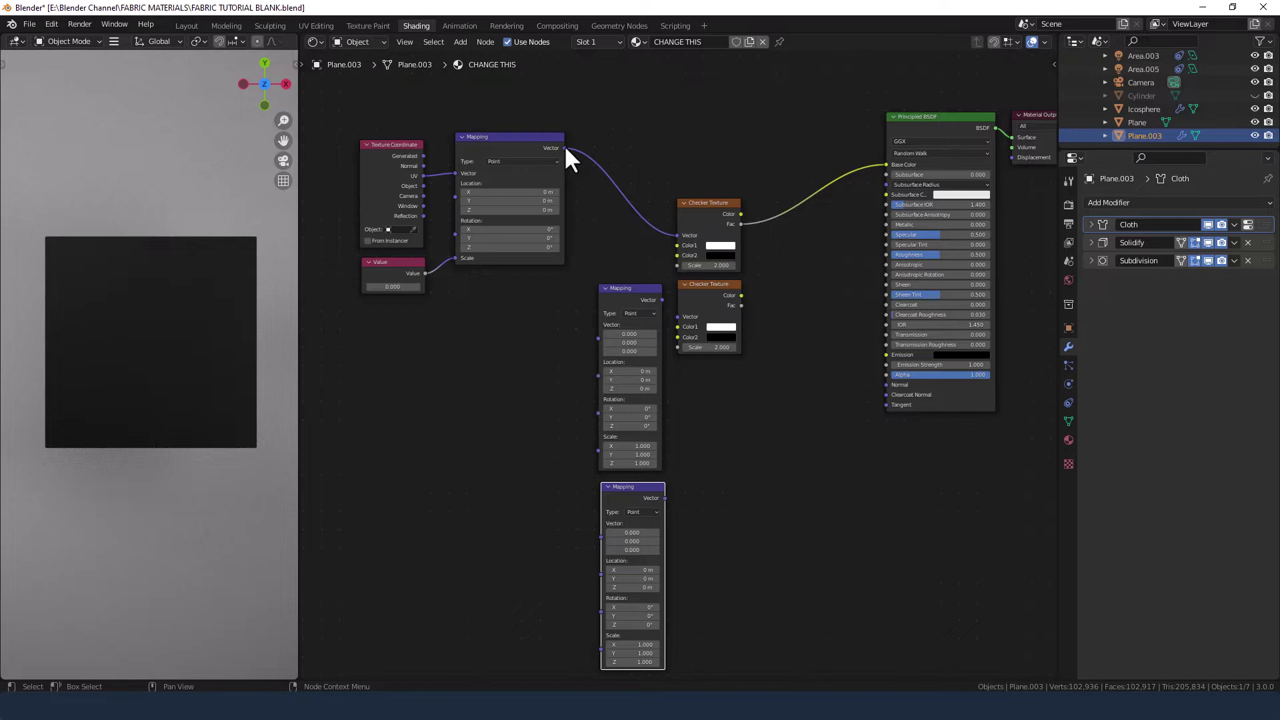
drag(564, 148, 598, 338)
drag(565, 146, 601, 533)
drag(627, 485, 624, 457)
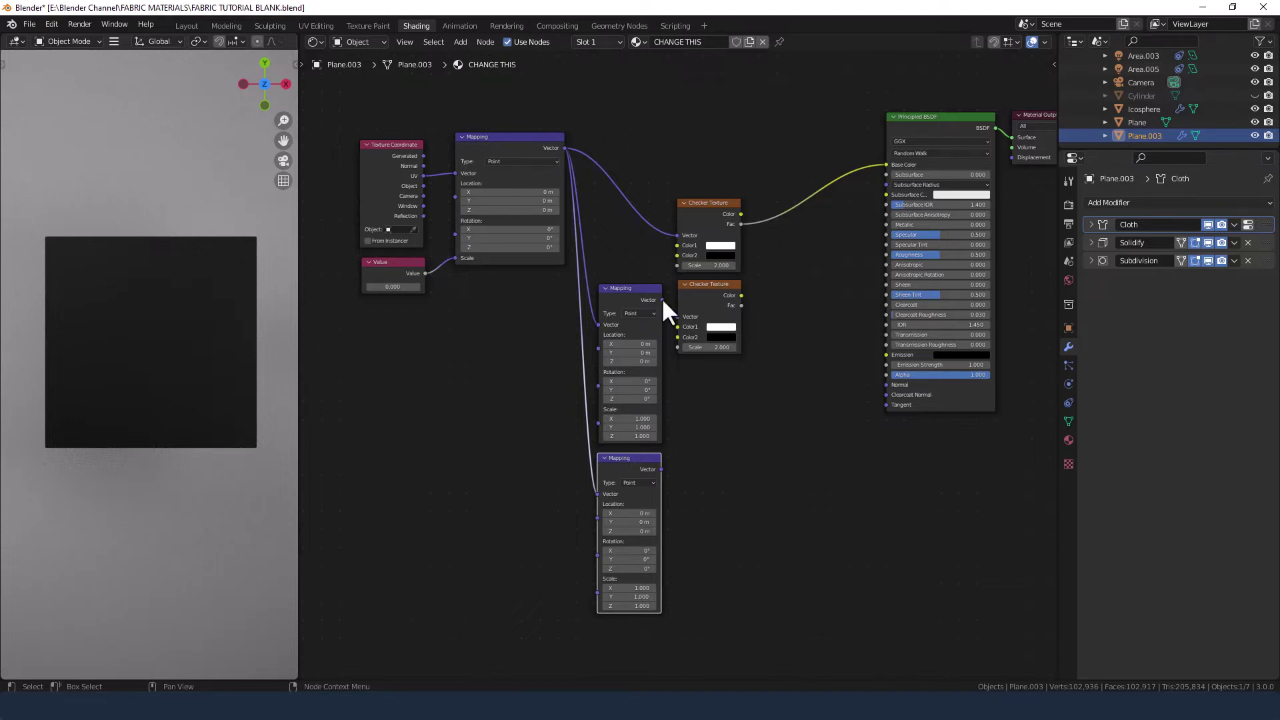
Connect the upper new Mapping node to the lower Checker Texture's Vector input and add a Voronoi Texture node below that checker.
drag(663, 300, 678, 317)
click(734, 454)
key(shift+a)
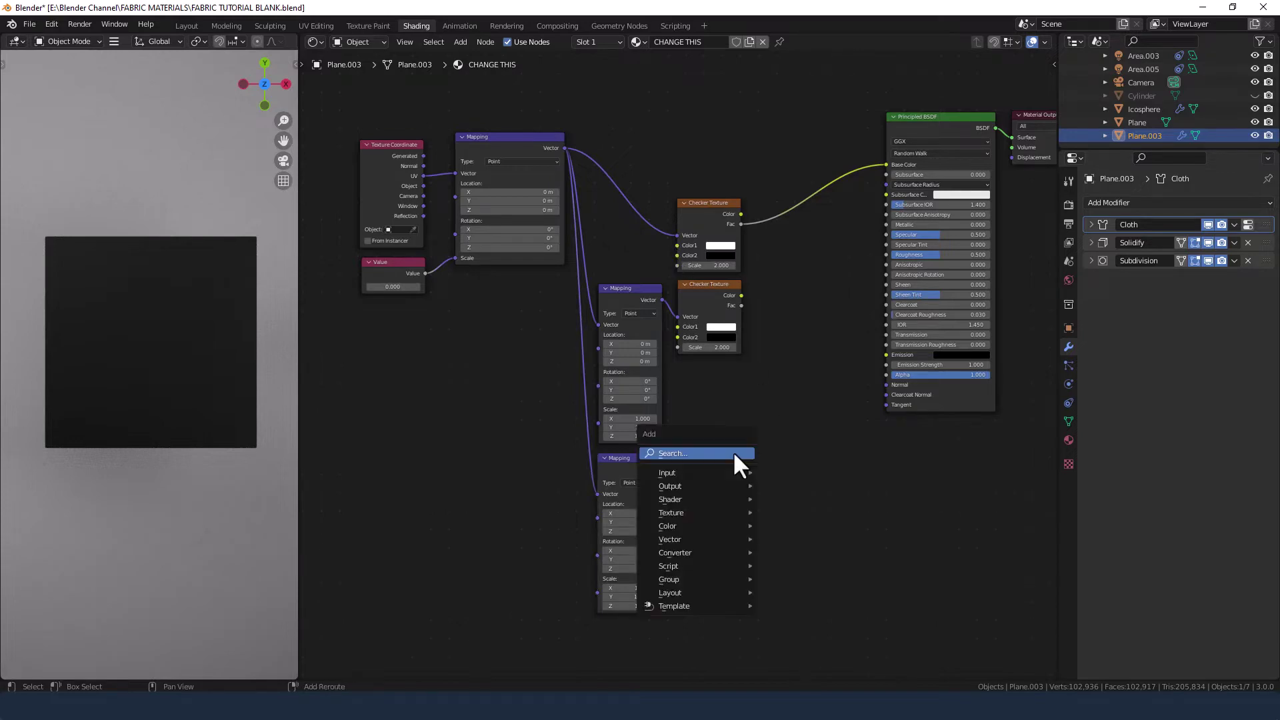
text(vORO)
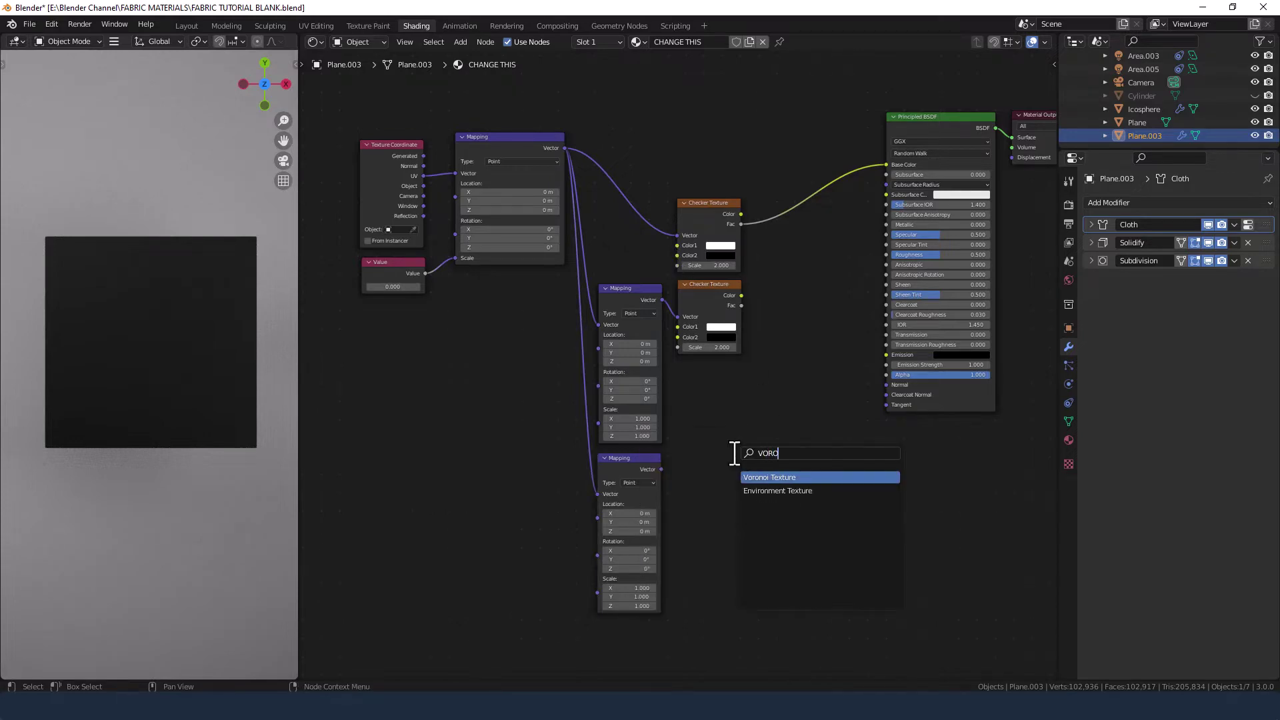
key(Return)
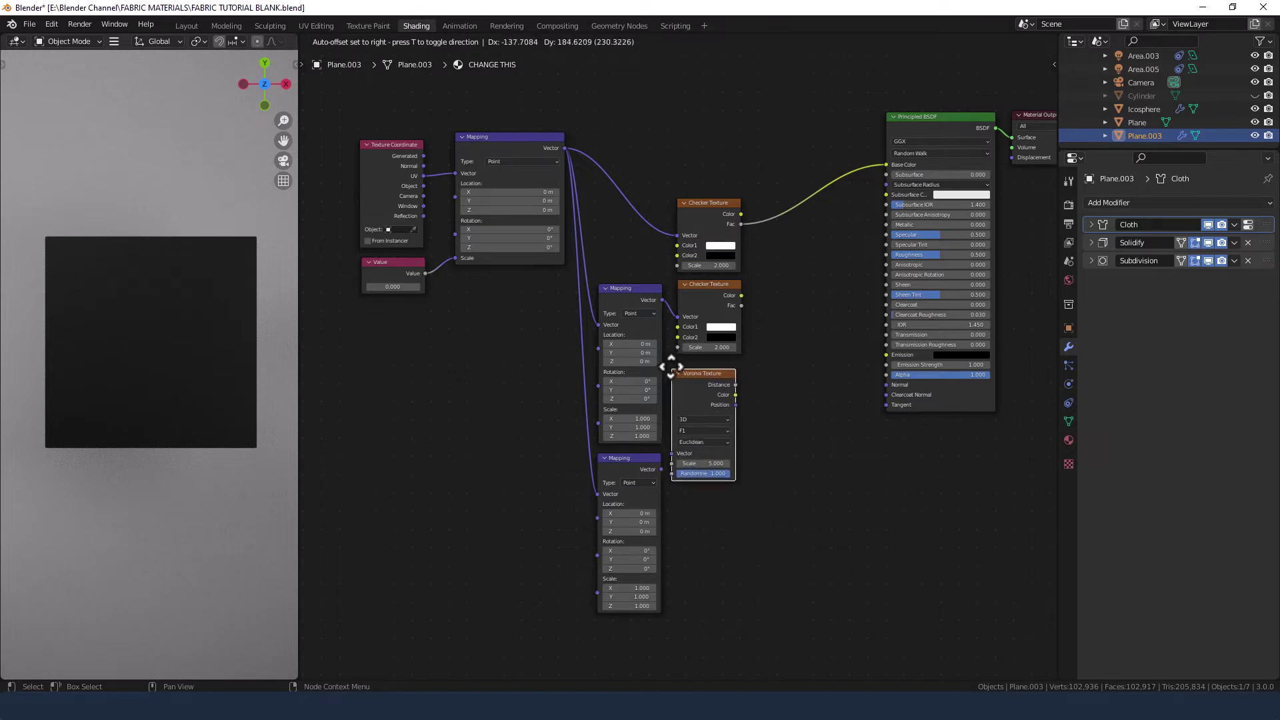
click(675, 366)
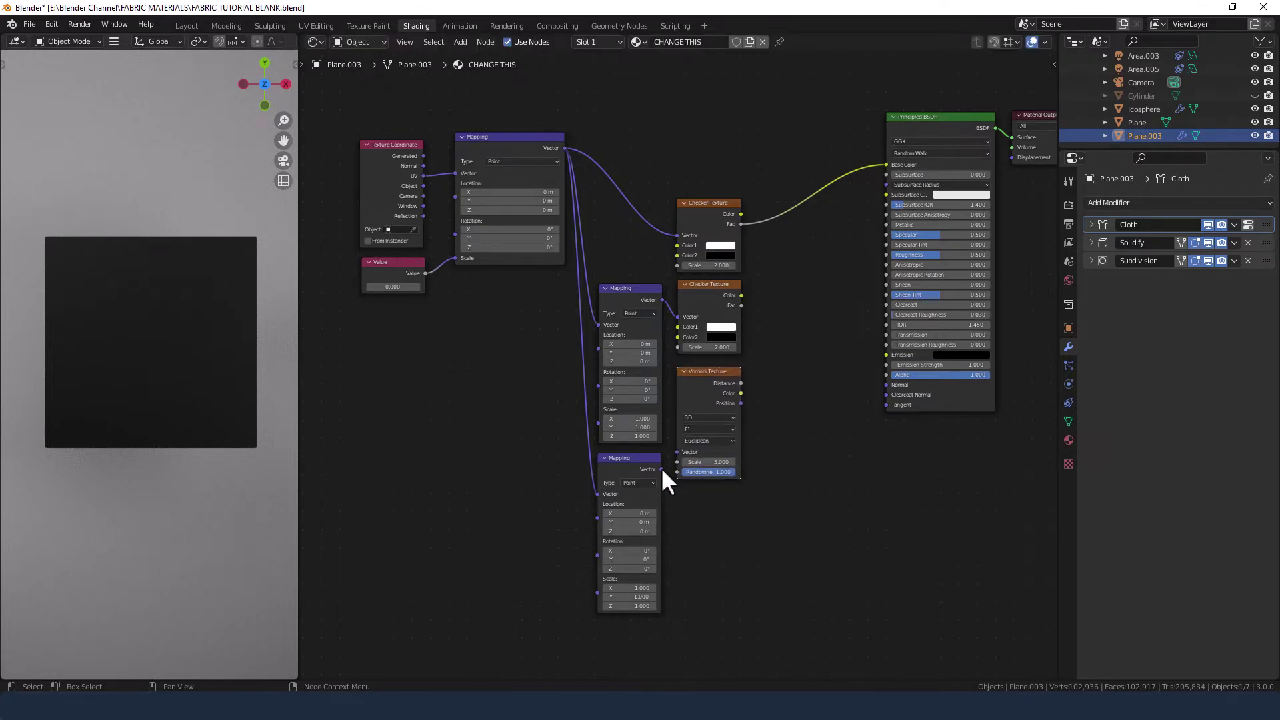
Set the Voronoi Texture to 1D and connect the lowest Mapping node's Vector output to its W input.
drag(661, 467, 686, 446)
click(702, 418)
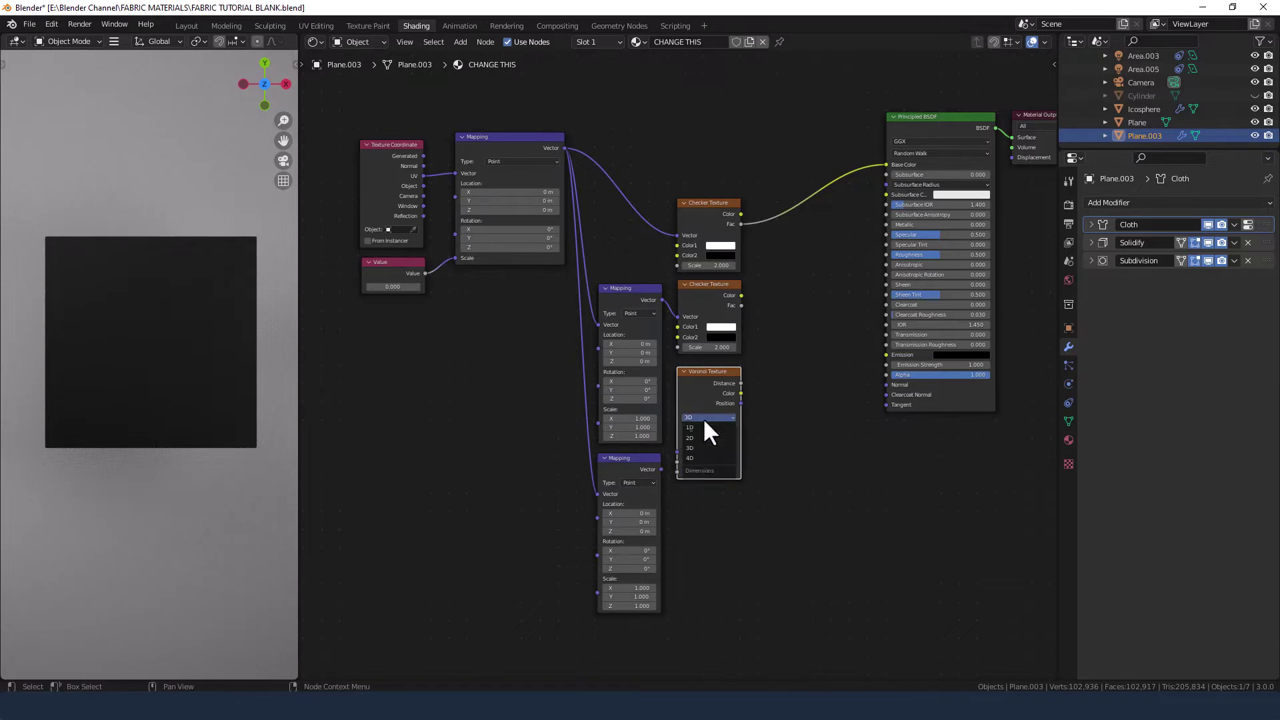
click(703, 426)
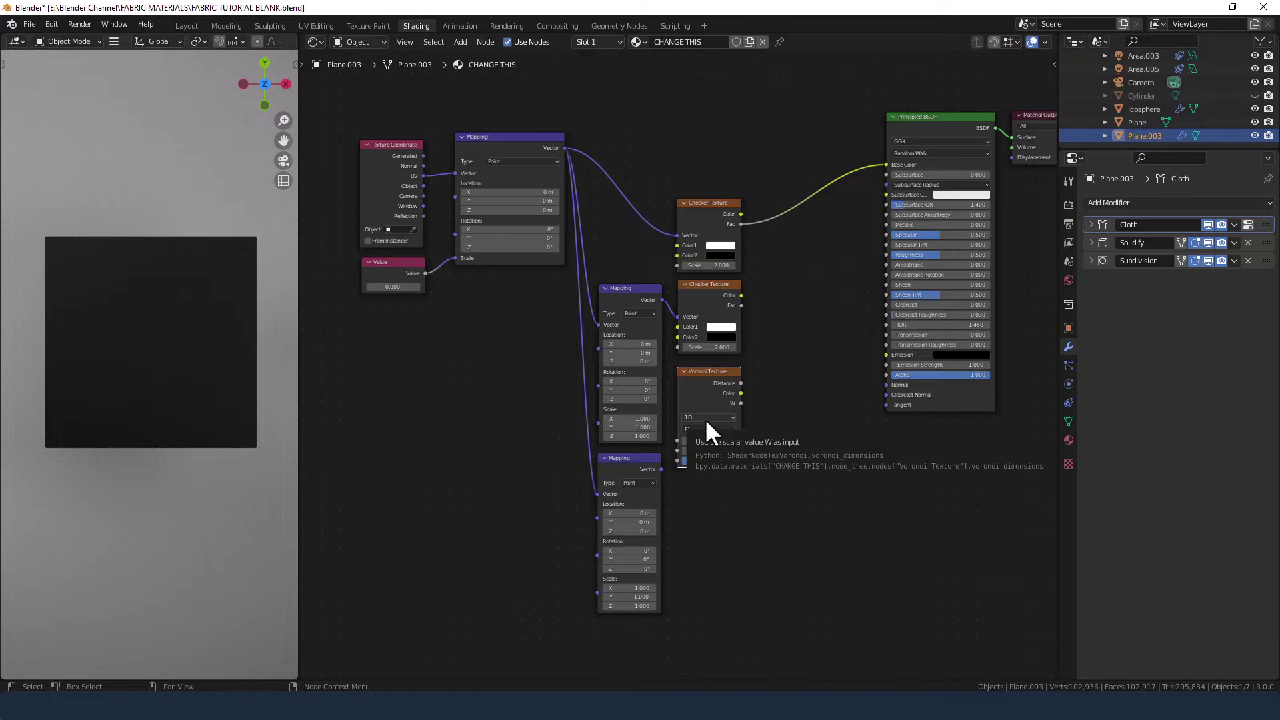
drag(662, 469, 678, 441)
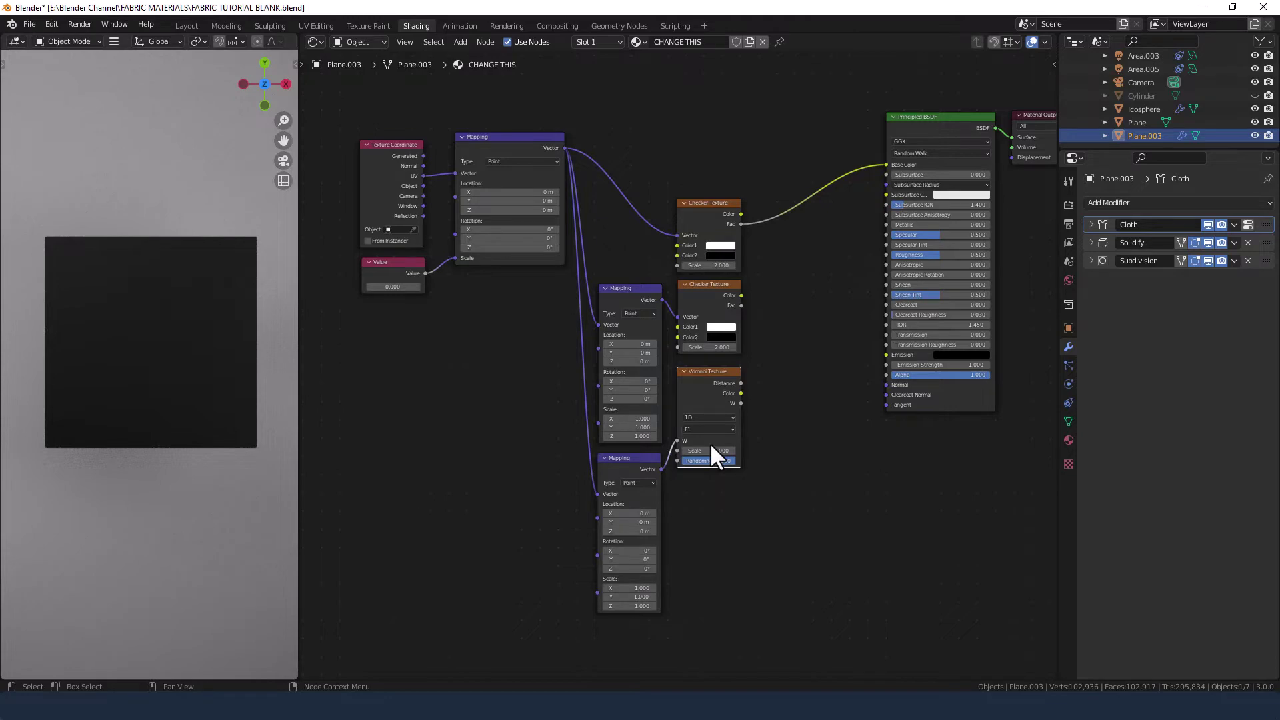
Add a Math node set to Add beside the Voronoi Texture.
key(shift+a)
click(775, 458)
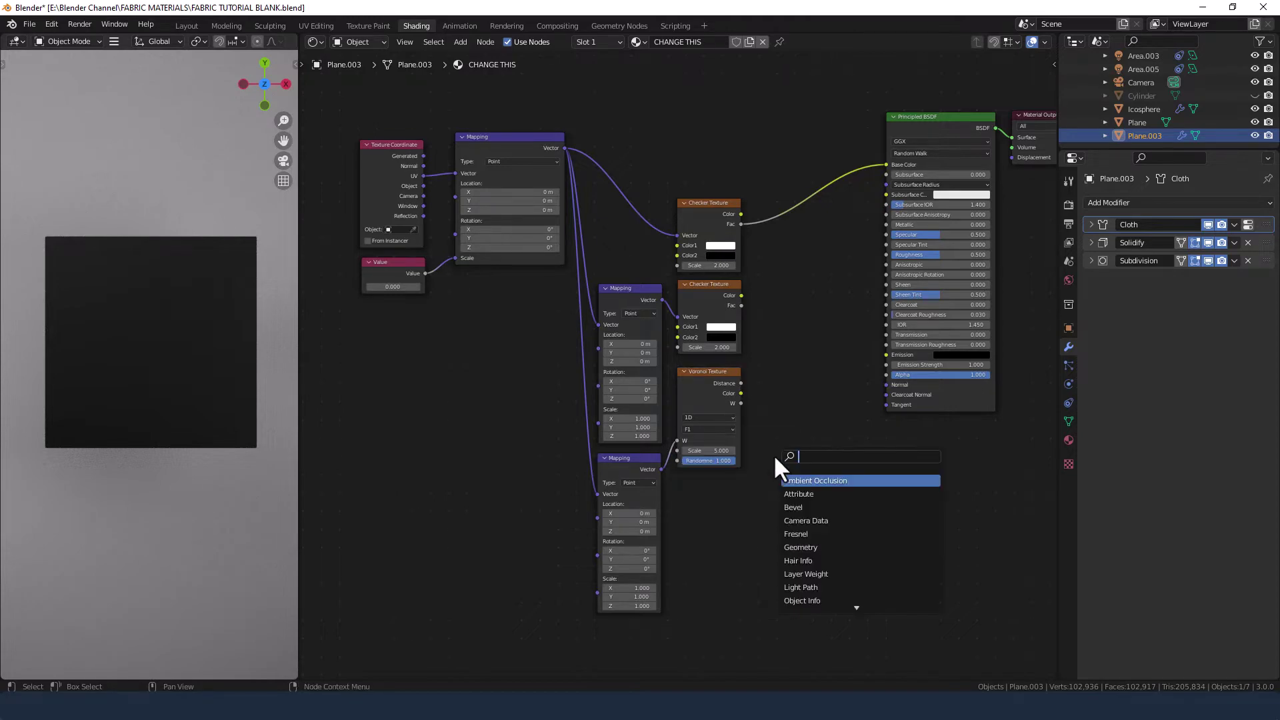
text(add)
key(Return)
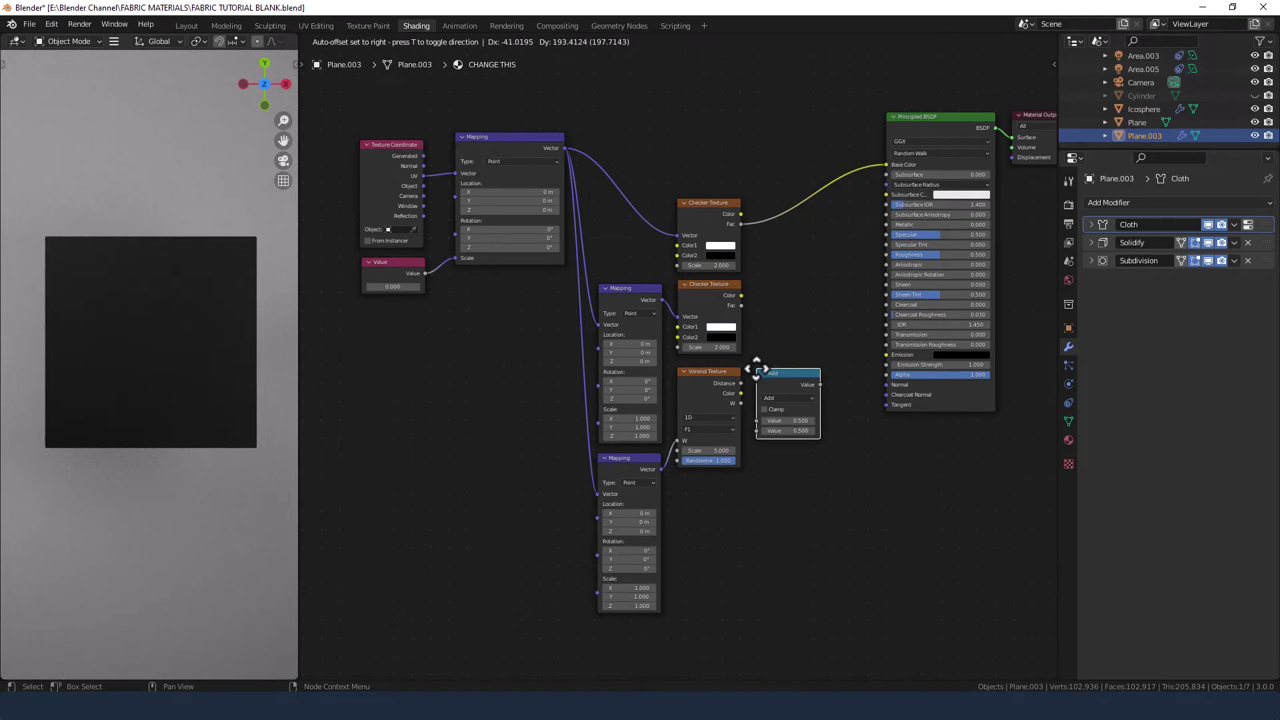
click(757, 369)
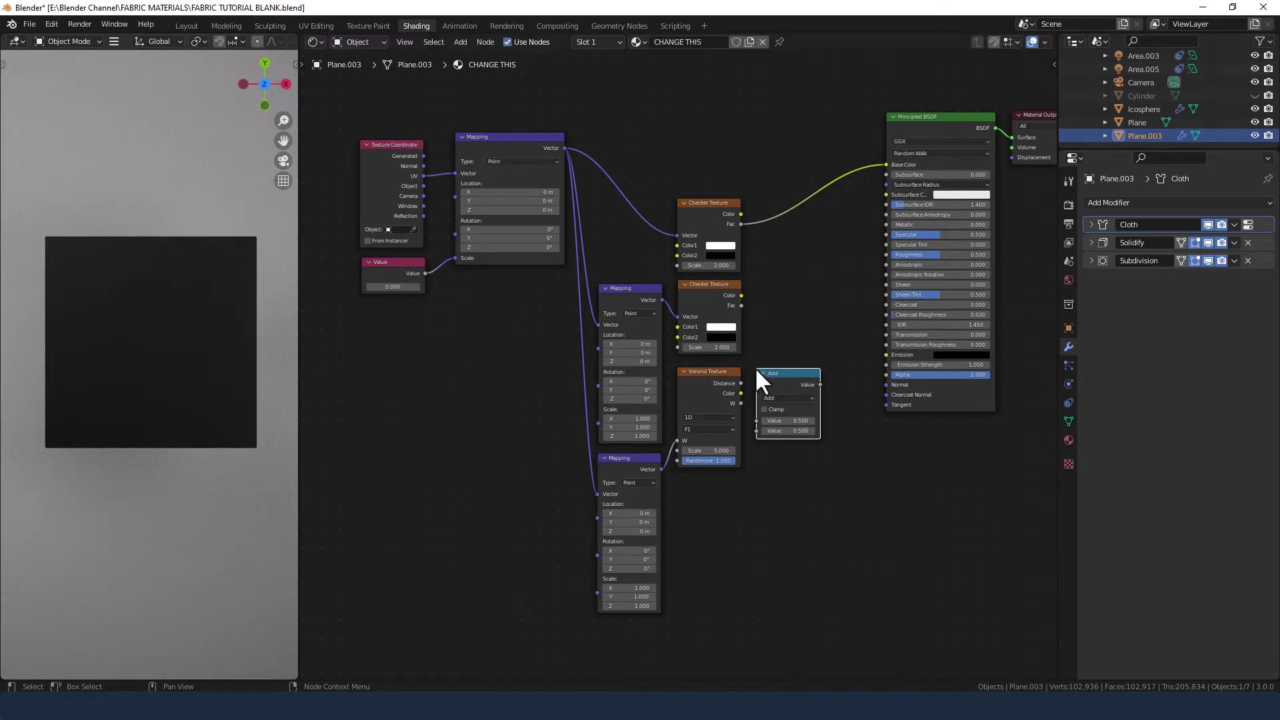
Change the Math node's operation to Less Than and connect the Voronoi Texture's Distance output to its Value input.
click(784, 400)
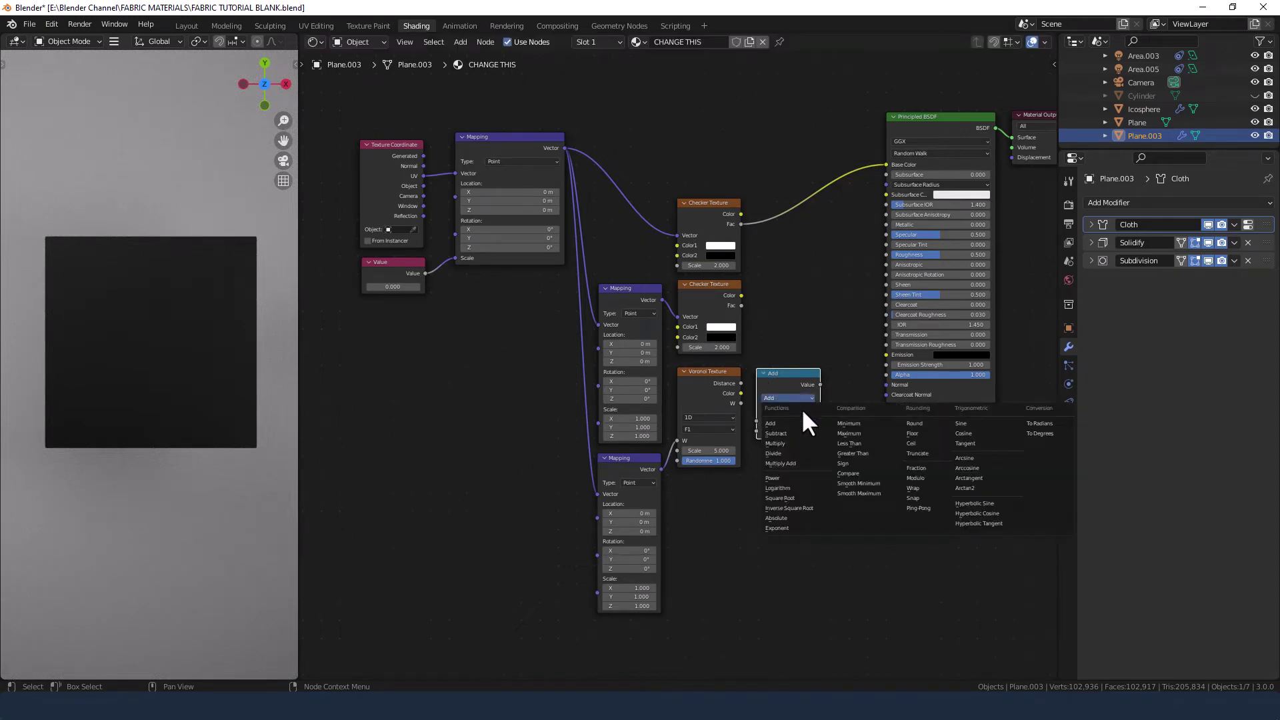
click(870, 442)
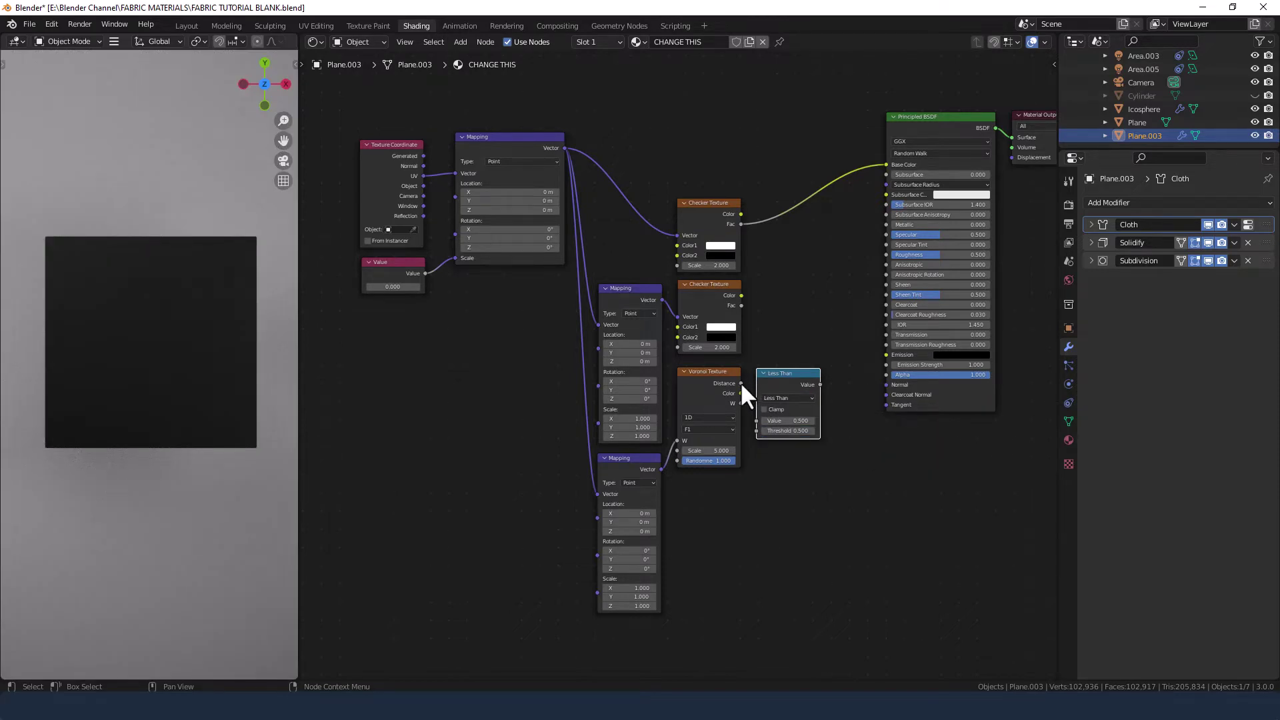
drag(741, 384, 758, 422)
middle_drag(788, 332, 748, 355)
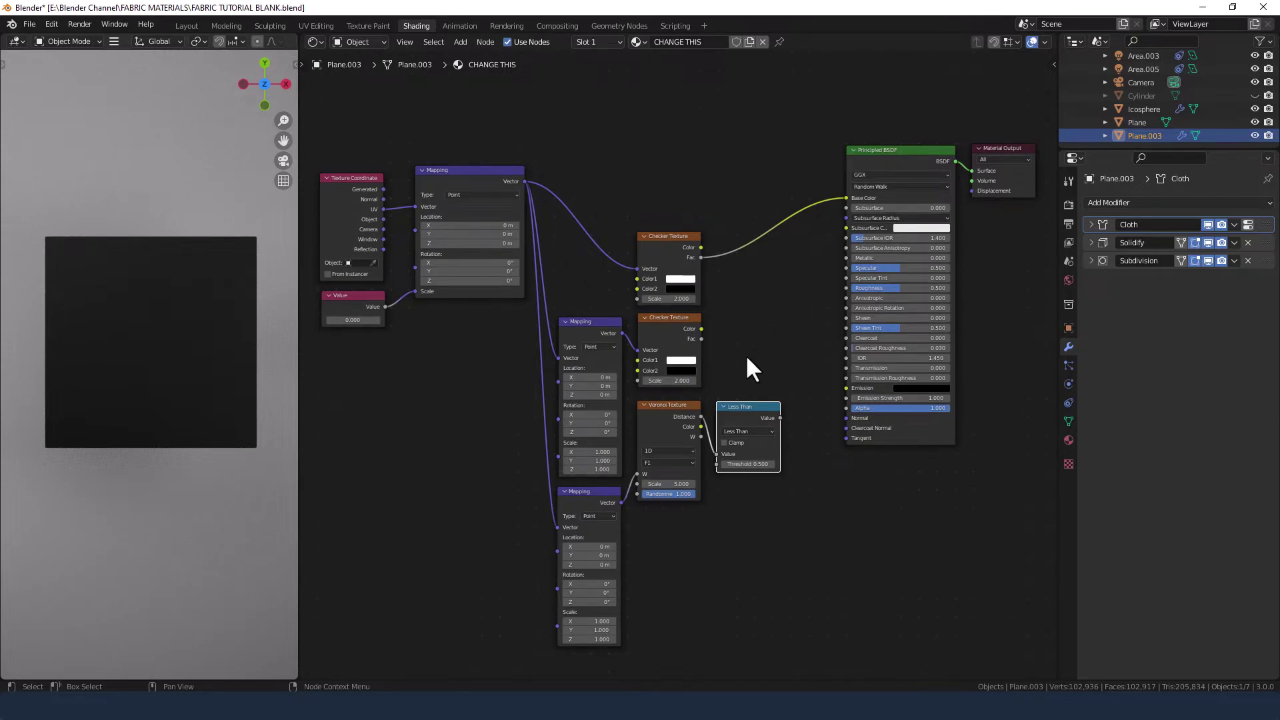
Combine both Checker Textures in a new Mix node, preview it, and connect its Color output to the Principled BSDF's Base Color.
ctrl+shift+right_drag(681, 339, 692, 253)
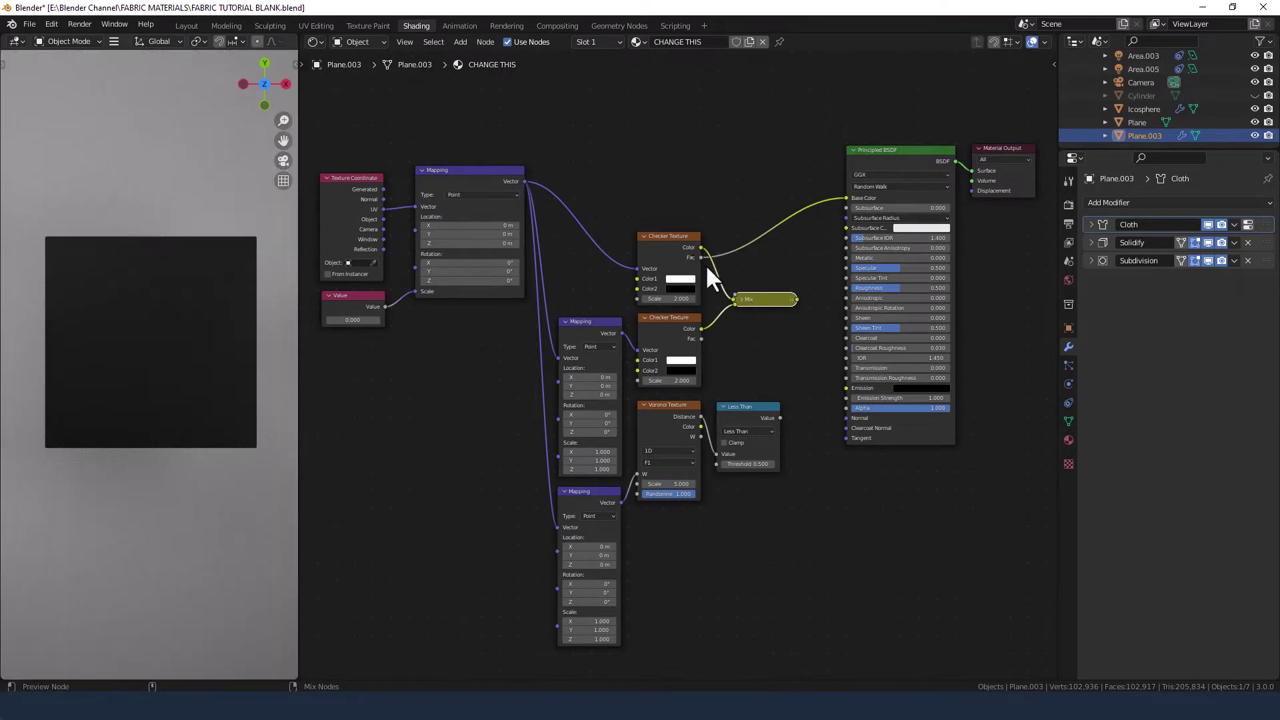
ctrl+shift+click(763, 299)
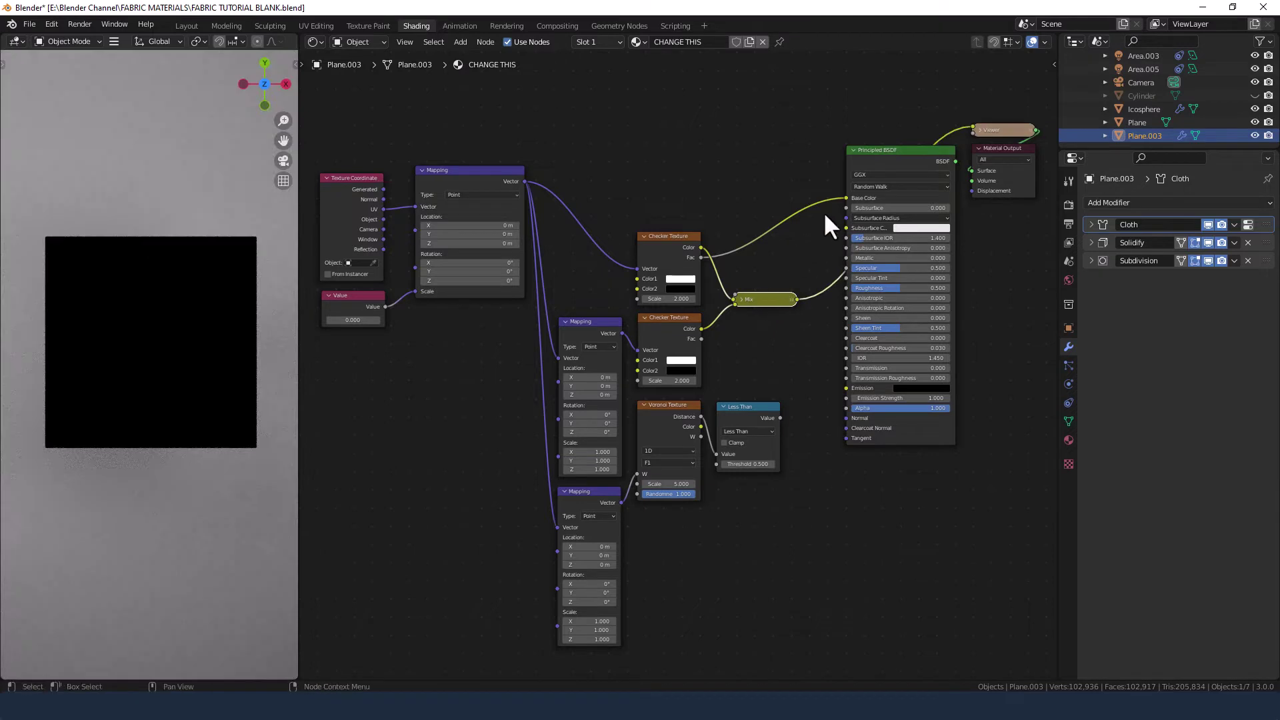
drag(795, 298, 846, 198)
Delete the Viewer node and reconnect the Principled BSDF to the Material Output's Surface input.
click(999, 133)
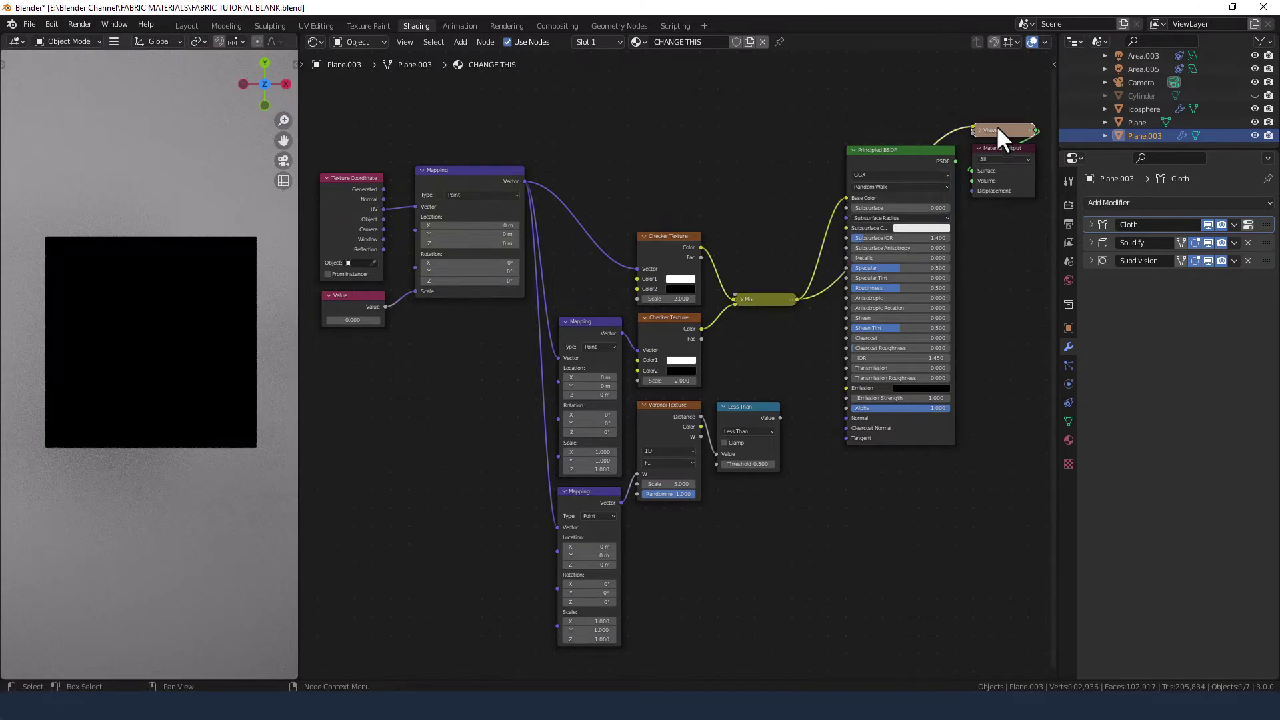
key(x)
drag(956, 161, 972, 171)
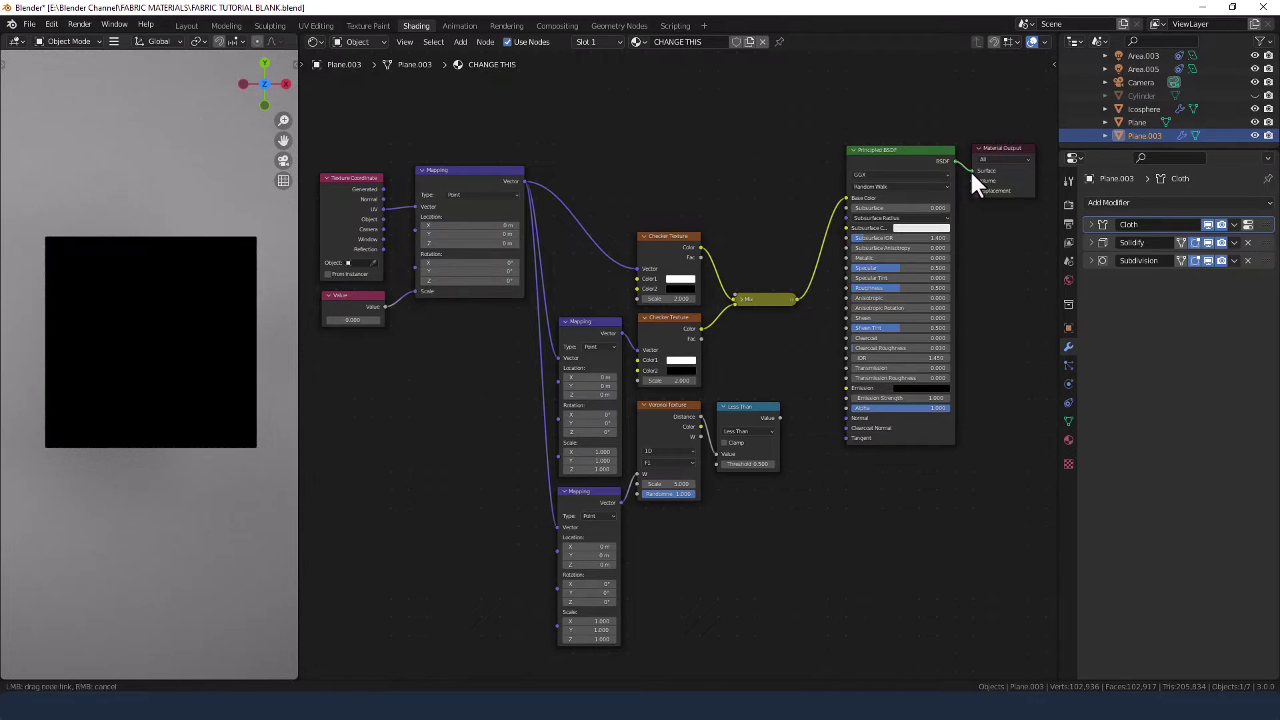
Expand and reposition the Mix node, and move the Principled BSDF and Material Output farther right to make room.
middle_drag(782, 312, 697, 305)
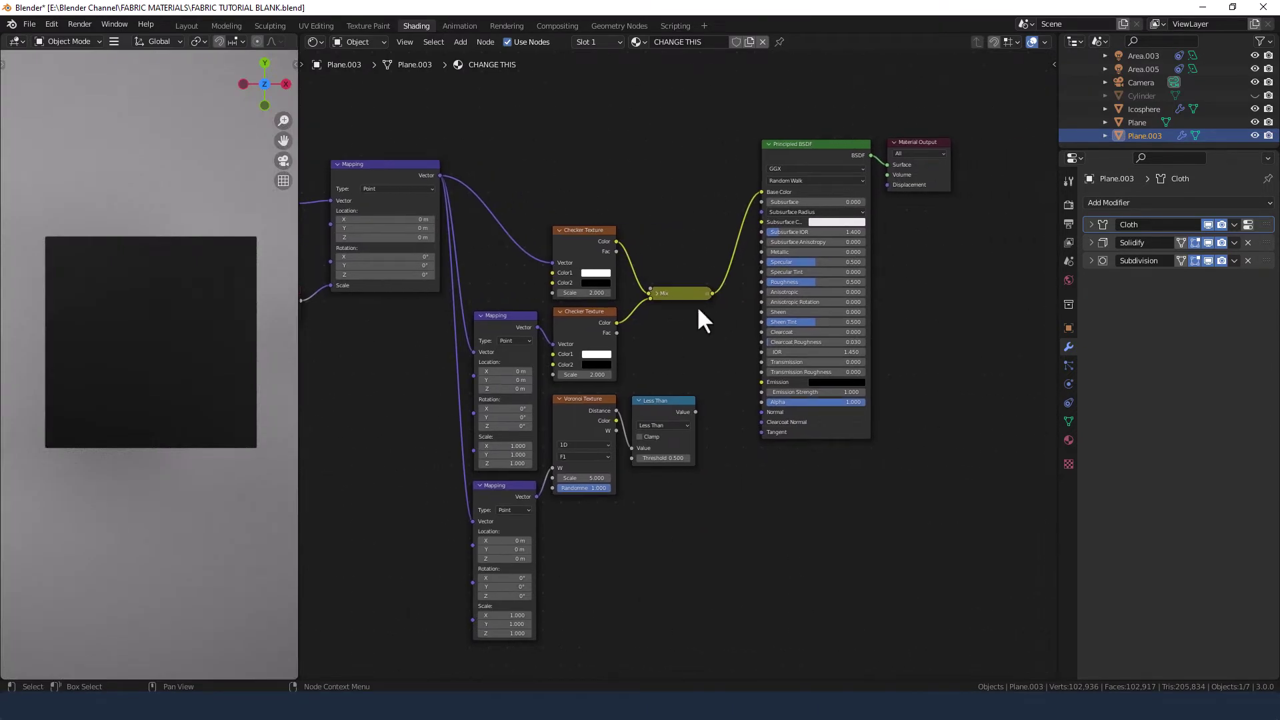
click(658, 292)
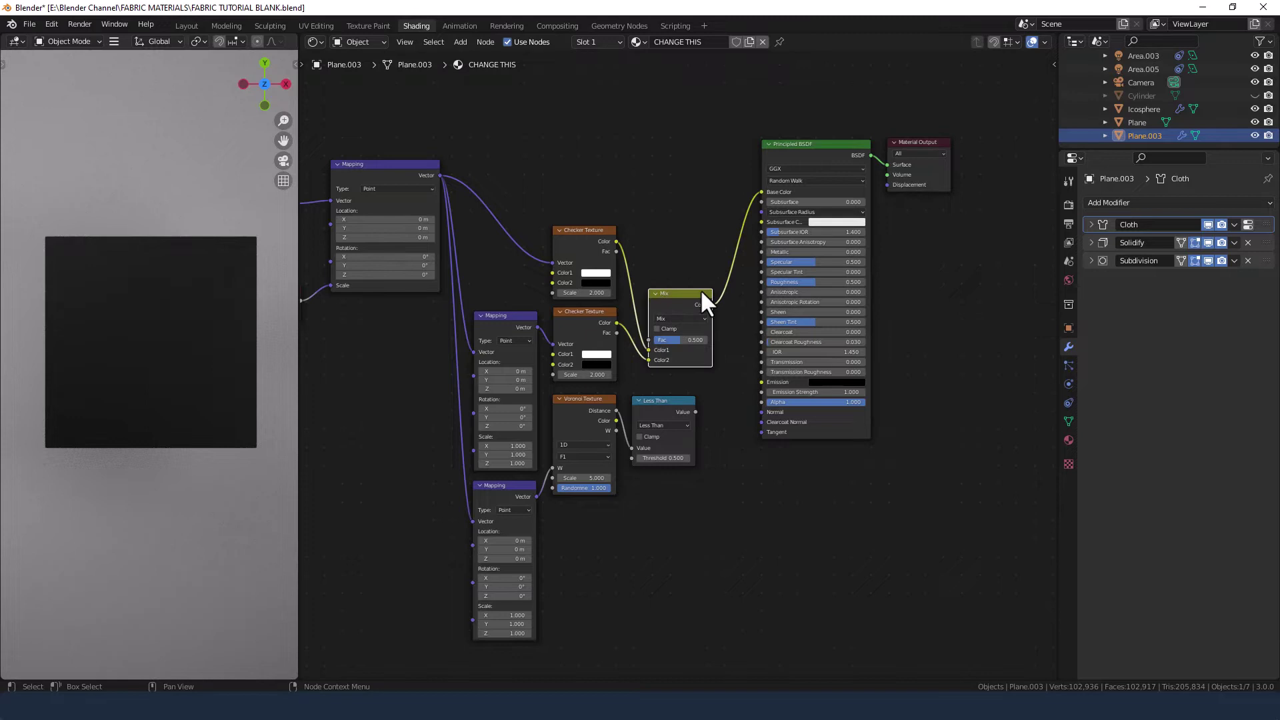
drag(700, 290, 707, 236)
drag(809, 120, 1023, 194)
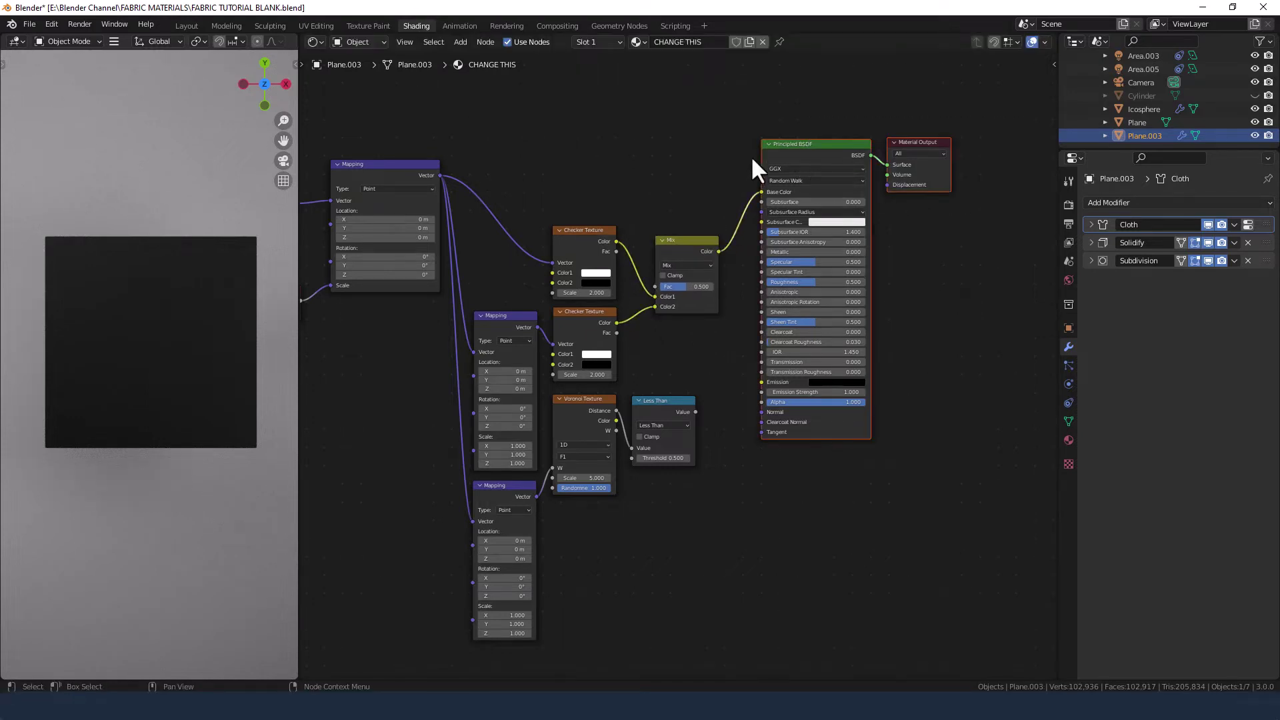
key(g)
click(803, 207)
mouse_move(686, 241)
mouse_down()
mouse_move(717, 240)
mouse_move(698, 240)
mouse_up()
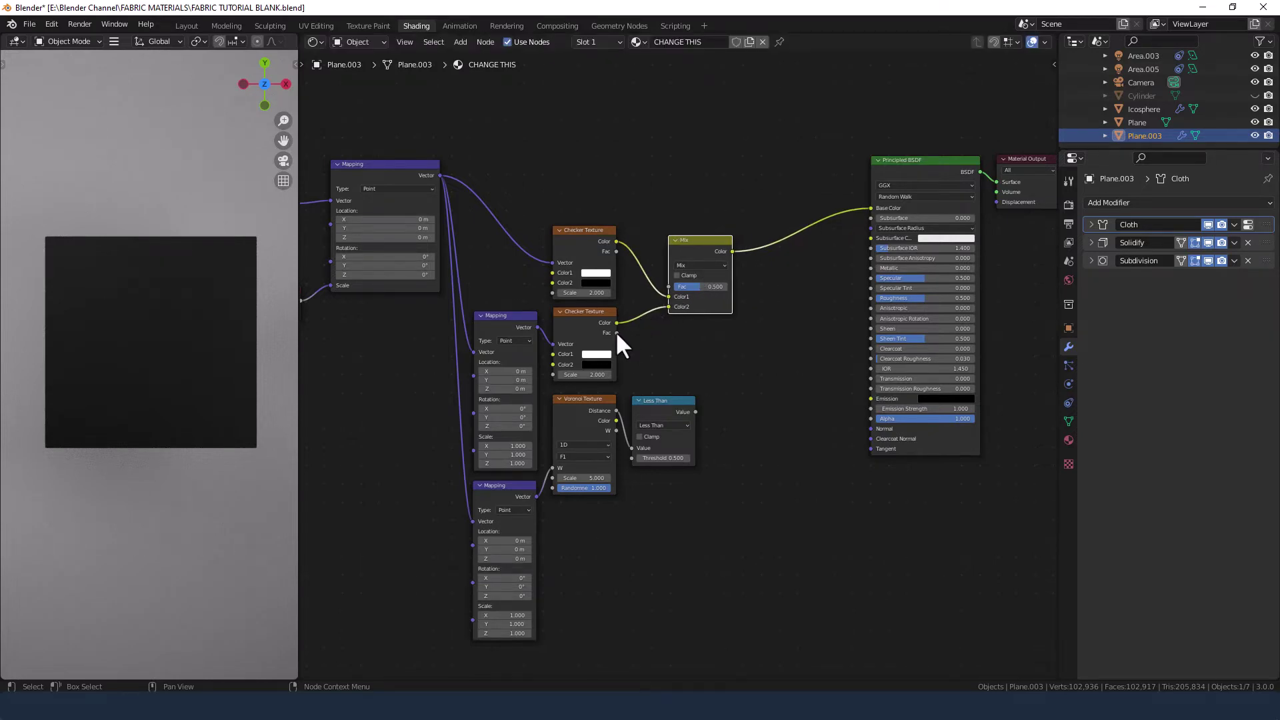
Connect the lower checker's Fac to the Mix node's Fac and the upper checker's Fac to Color2, leaving Color1 unlinked.
drag(617, 332, 666, 284)
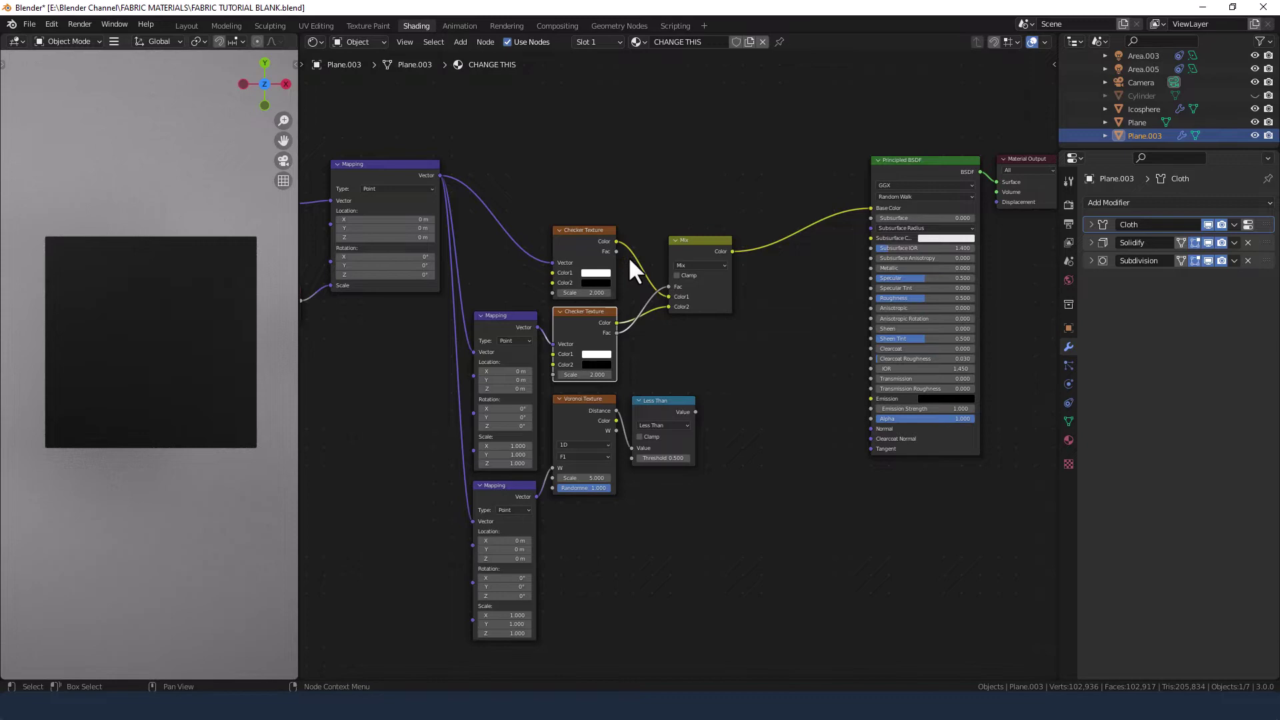
drag(617, 254, 668, 309)
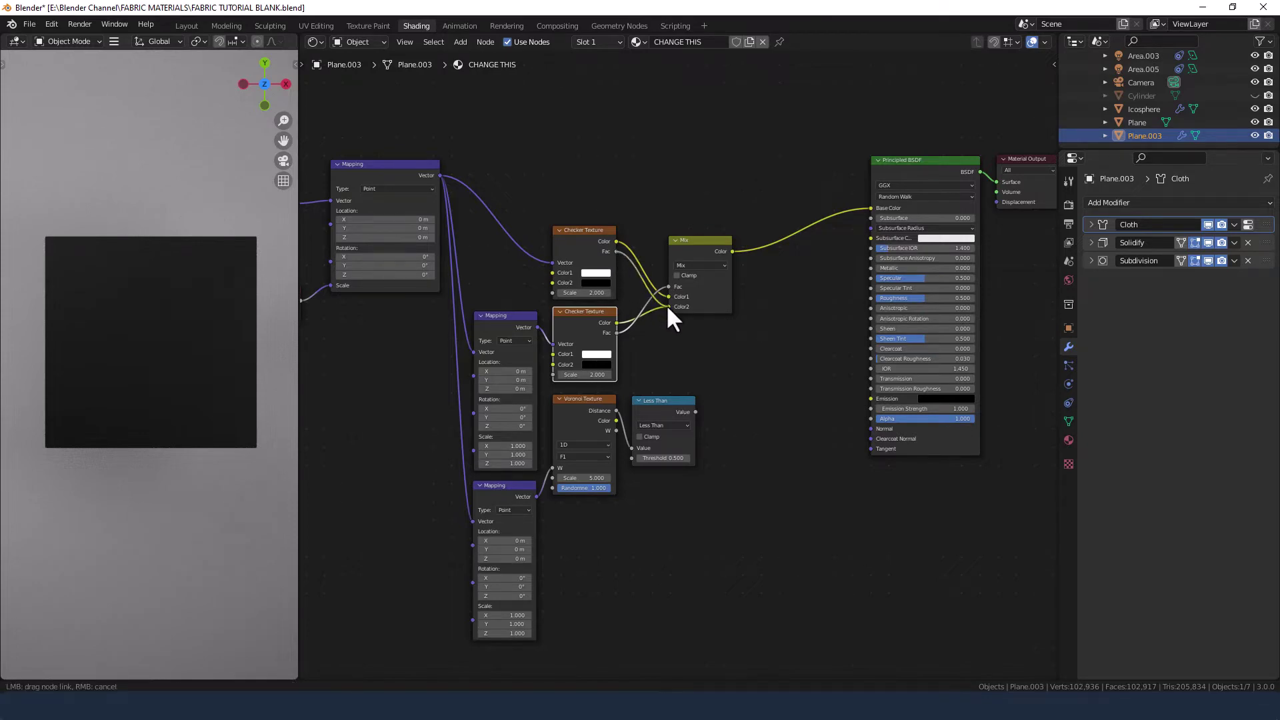
drag(668, 306, 665, 292)
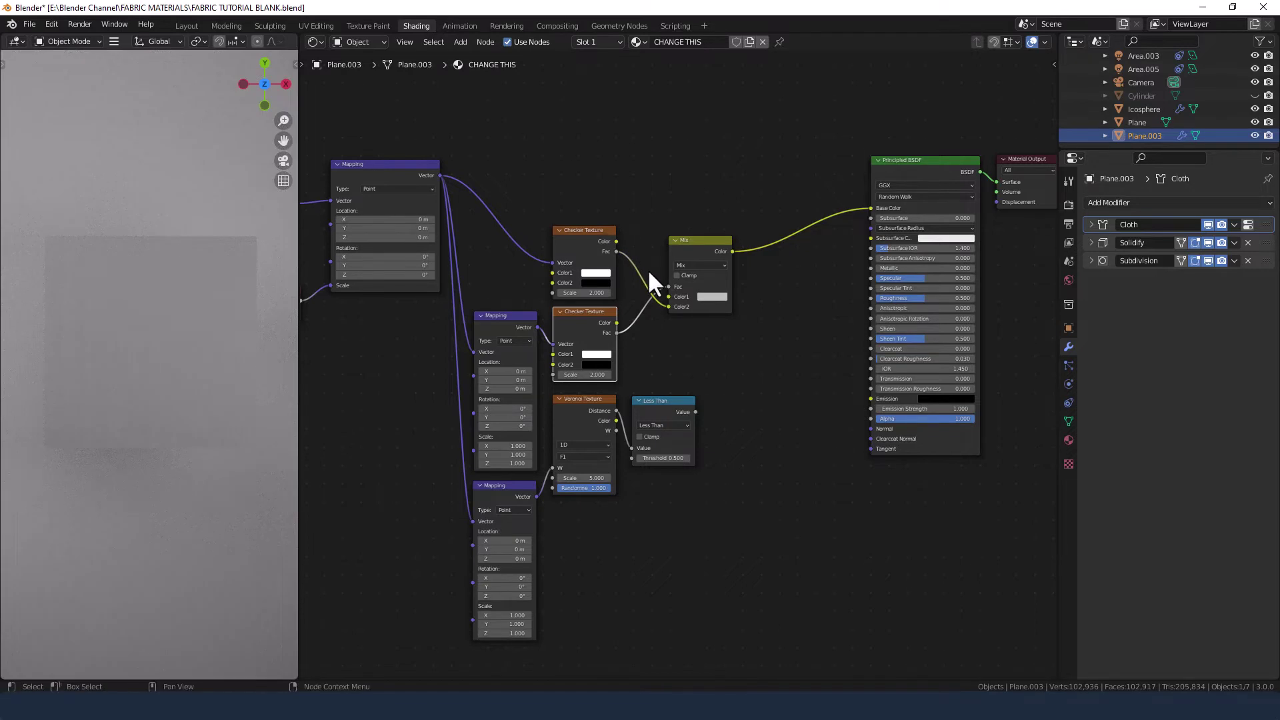
Set the Mix node's Color1 to white.
click(703, 297)
drag(719, 274, 767, 274)
click(749, 329)
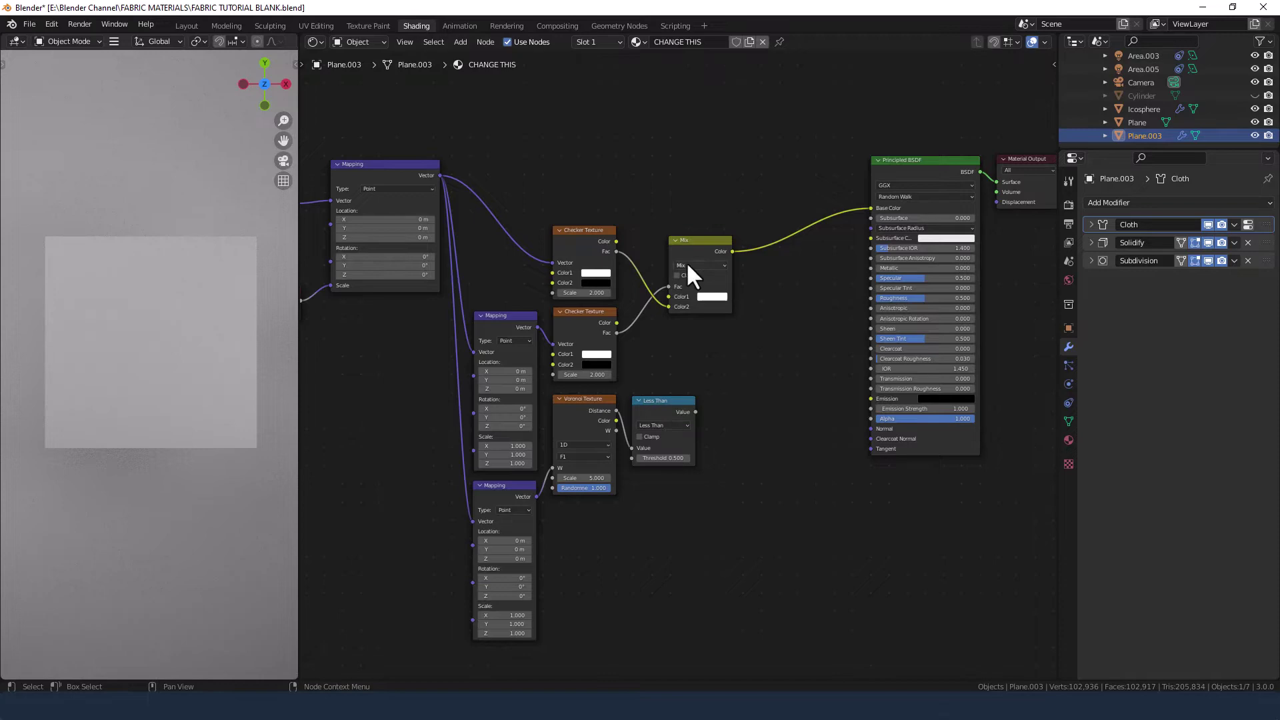
Combine the first Mix node and the Less Than node in a second Mix node, then expand it and move it up.
mouse_move(683, 404)
mouse_down()
mouse_move(717, 403)
mouse_move(698, 410)
mouse_up()
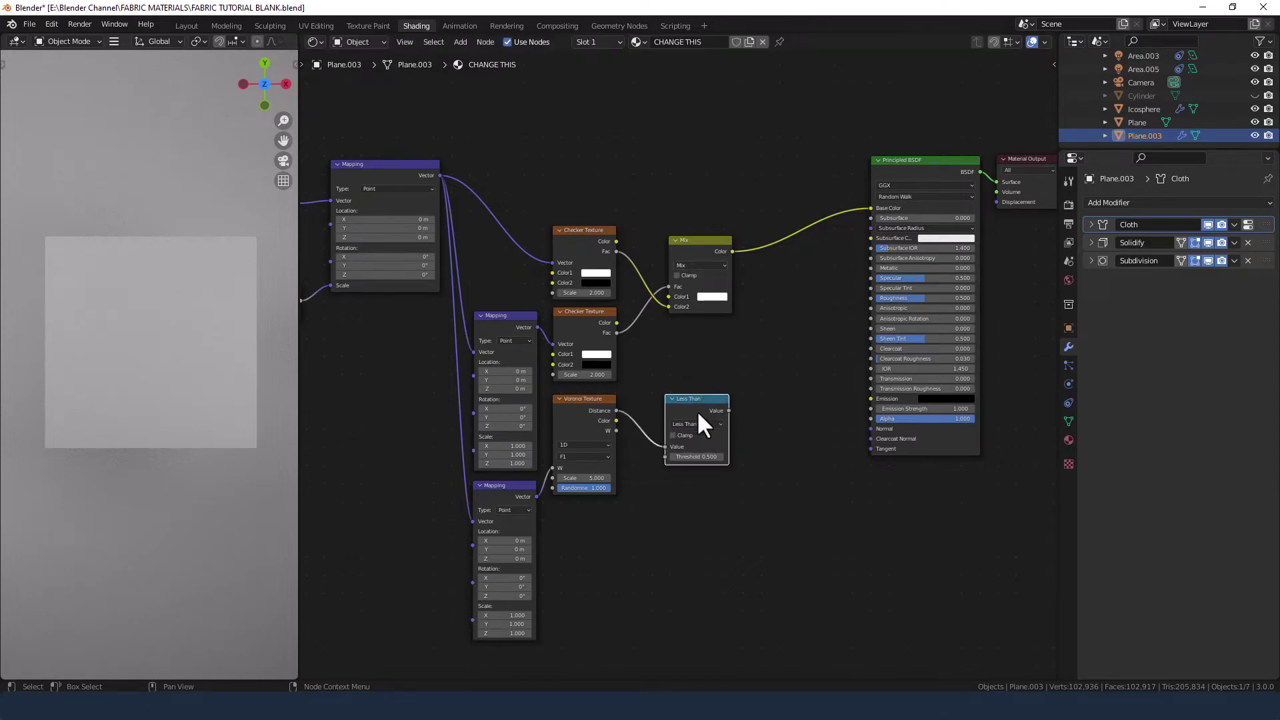
ctrl+shift+right_drag(695, 411, 702, 295)
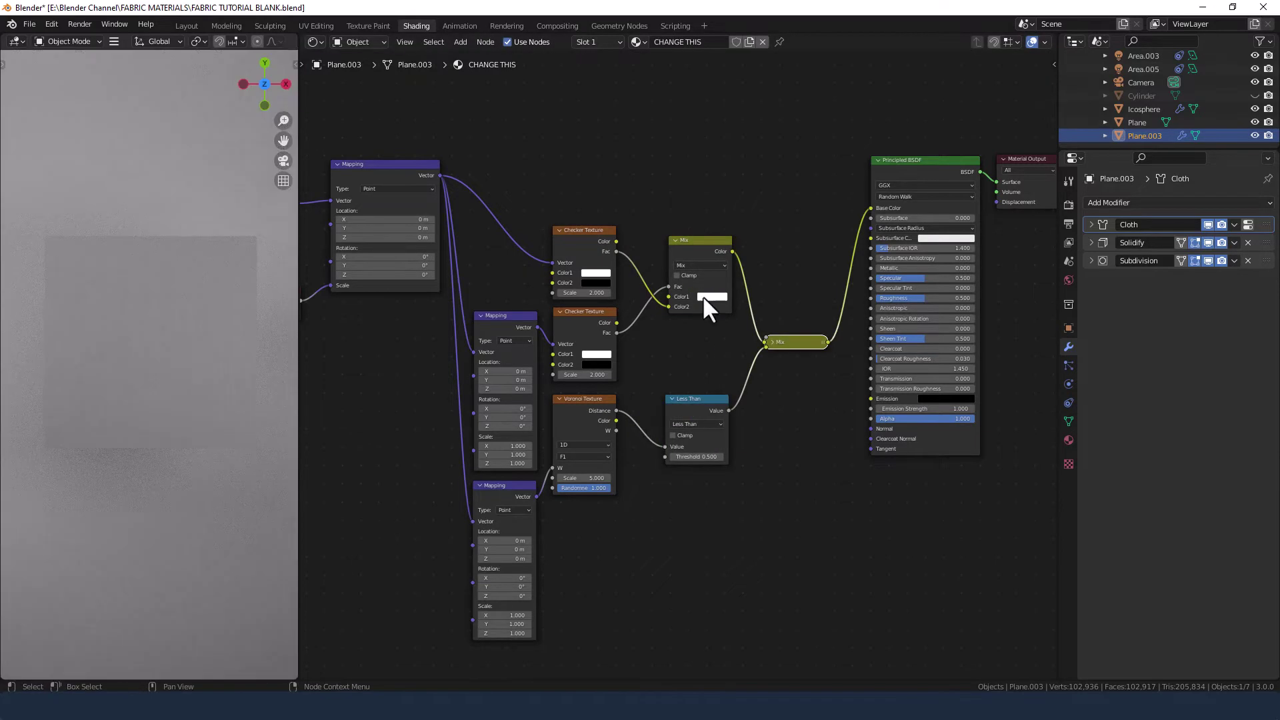
click(770, 341)
drag(774, 343, 777, 286)
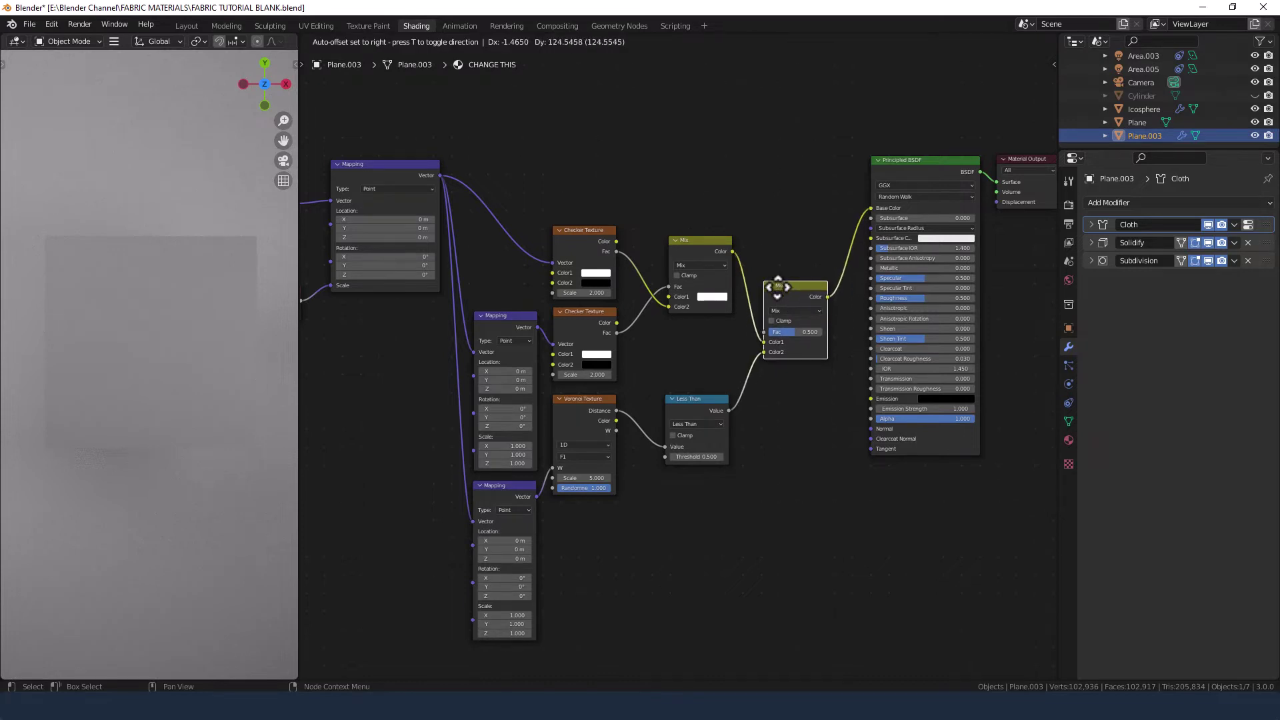
drag(777, 286, 777, 286)
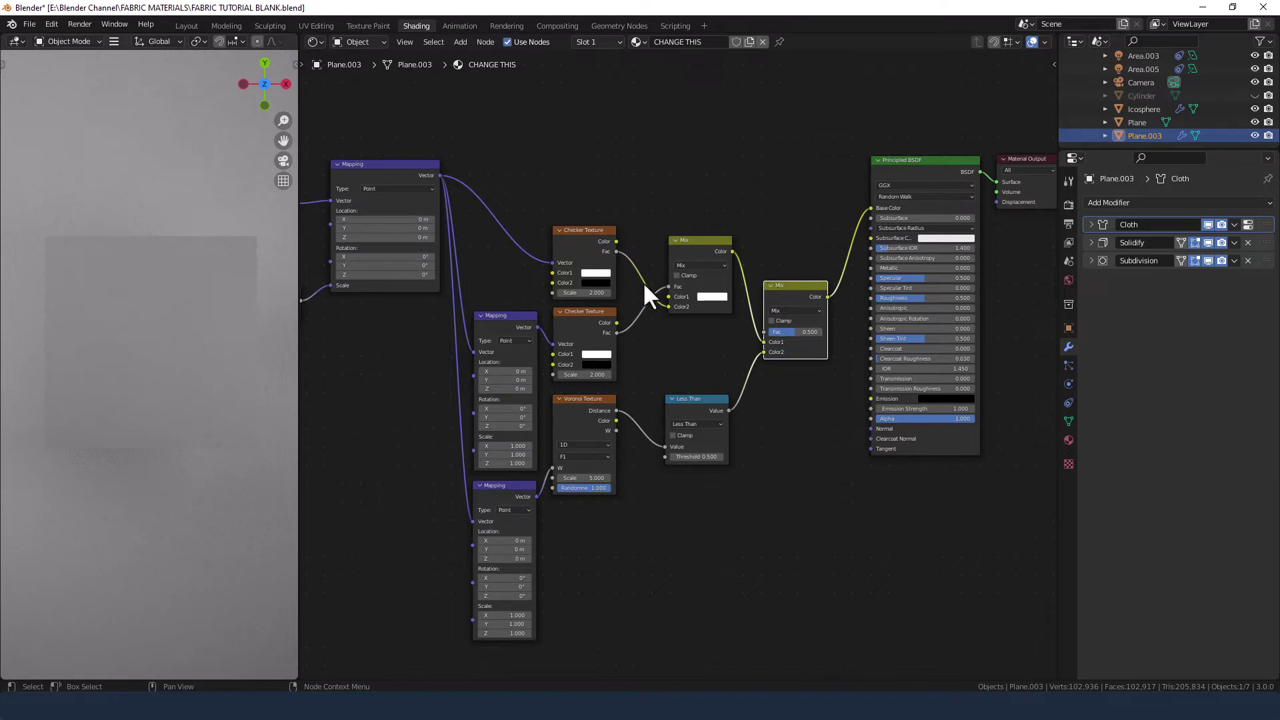
Connect the upper Checker Texture's Fac output to the second Mix node's Fac input.
drag(614, 250, 762, 332)
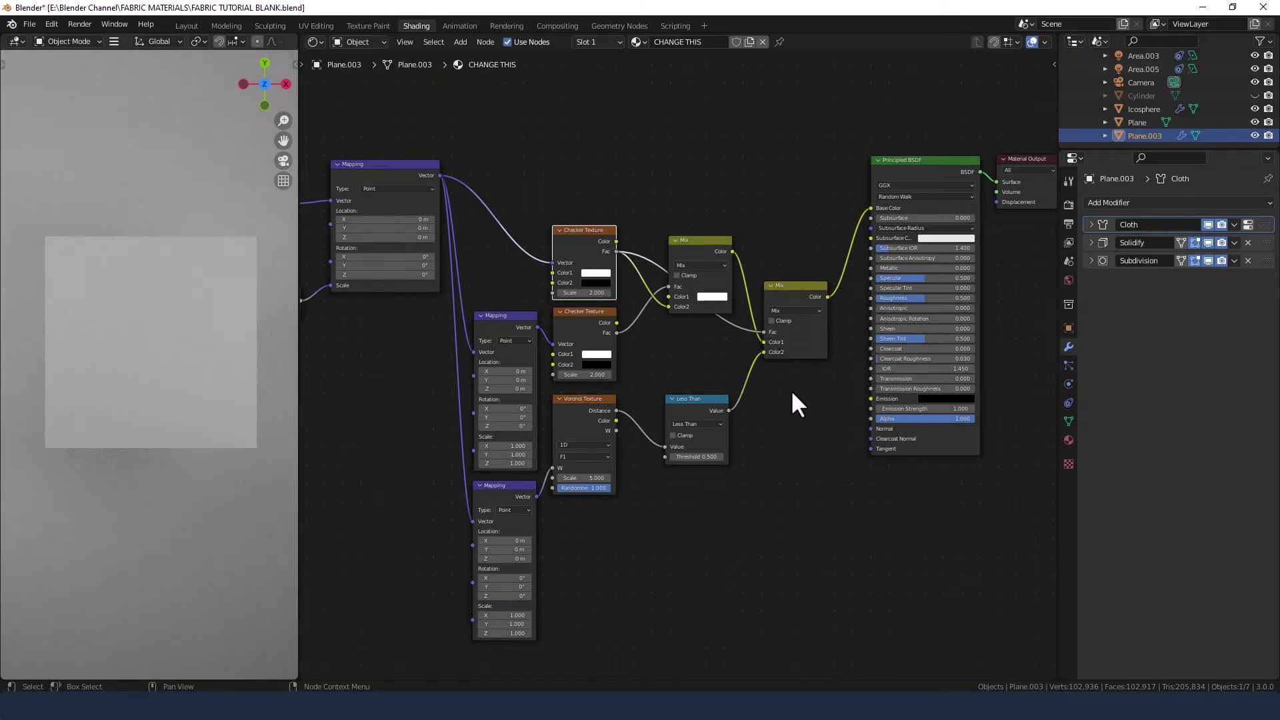
middle_drag(793, 393, 750, 391)
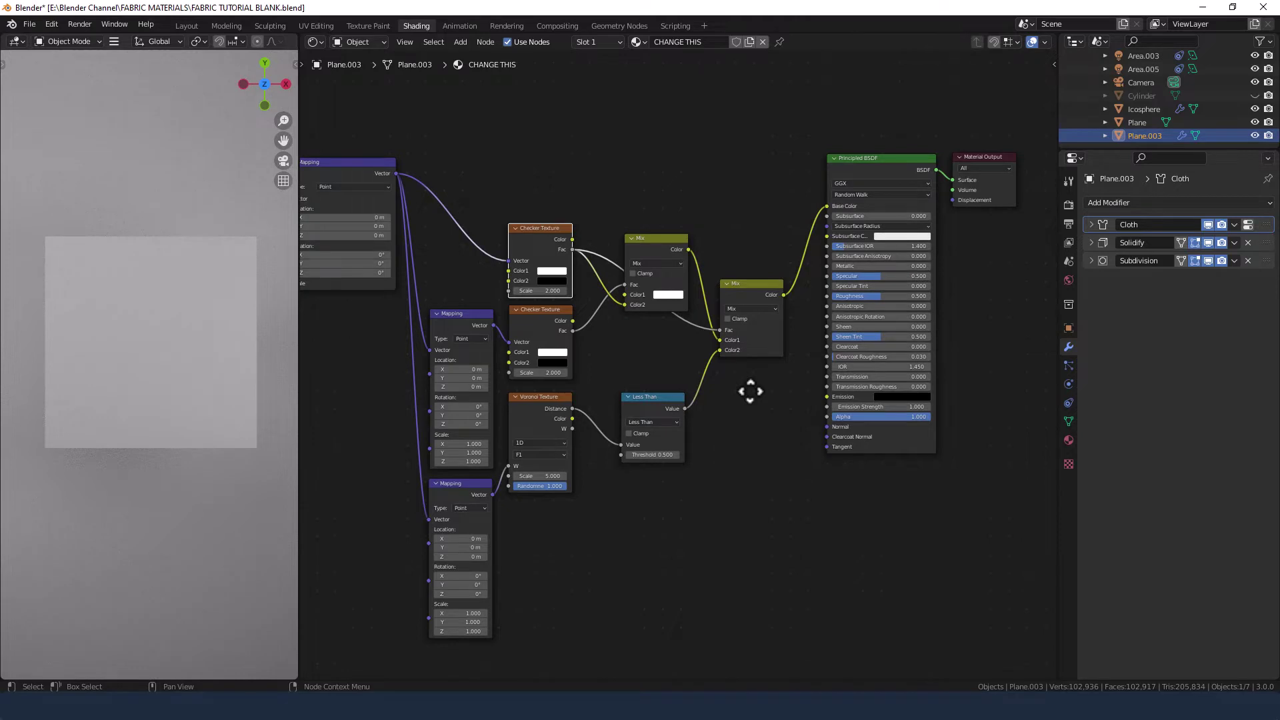
click(751, 395)
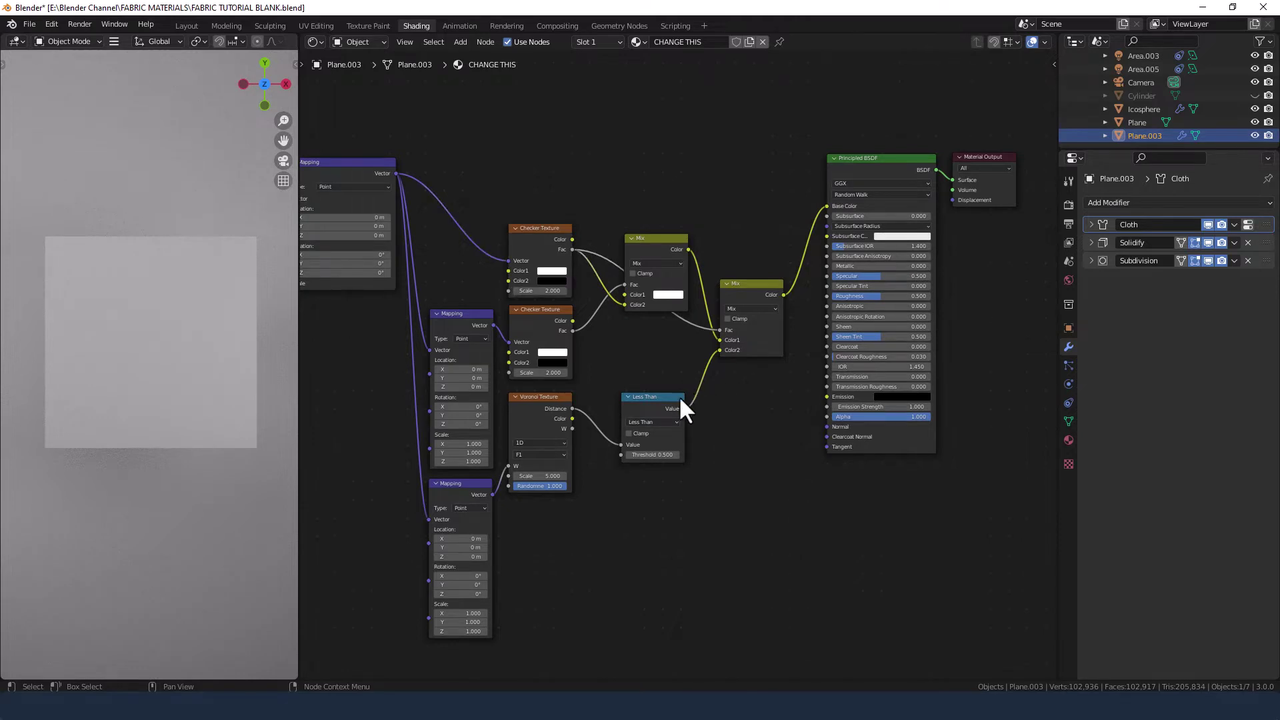
Insert an Invert node on the link between the Less Than node and the second Mix node's Color2 input.
key(shift+a)
click(725, 411)
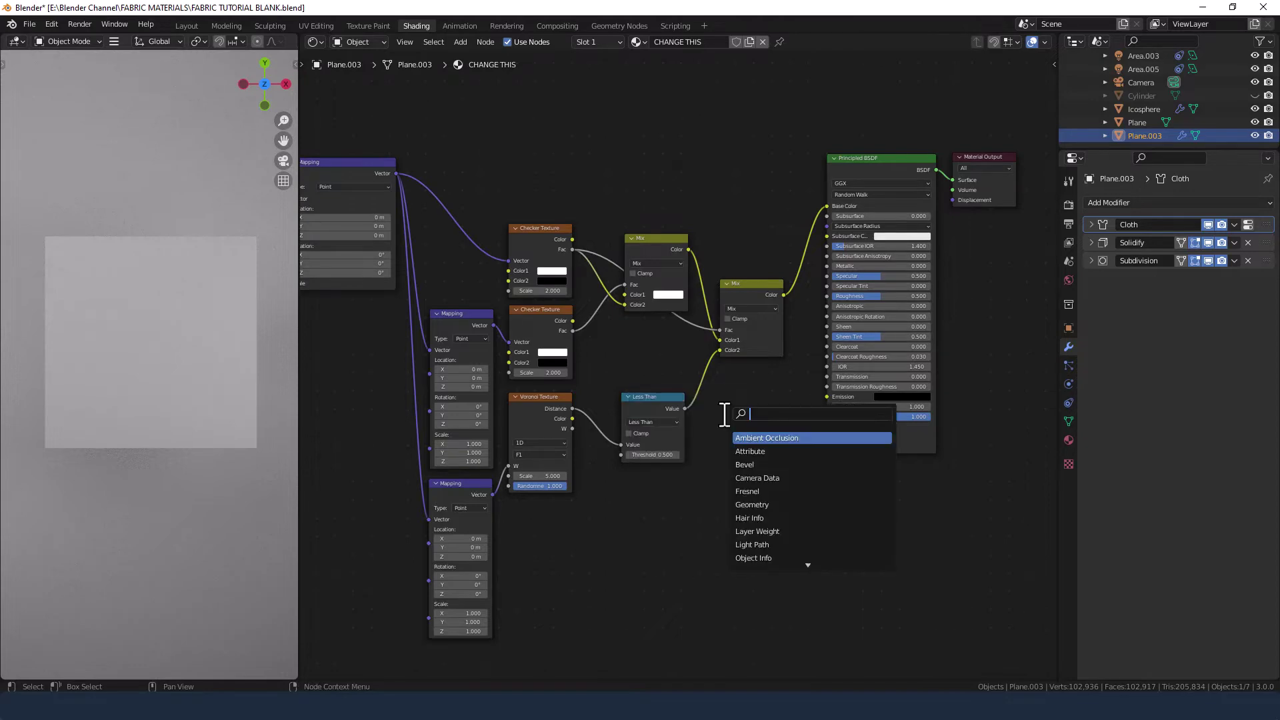
text(inv)
key(Return)
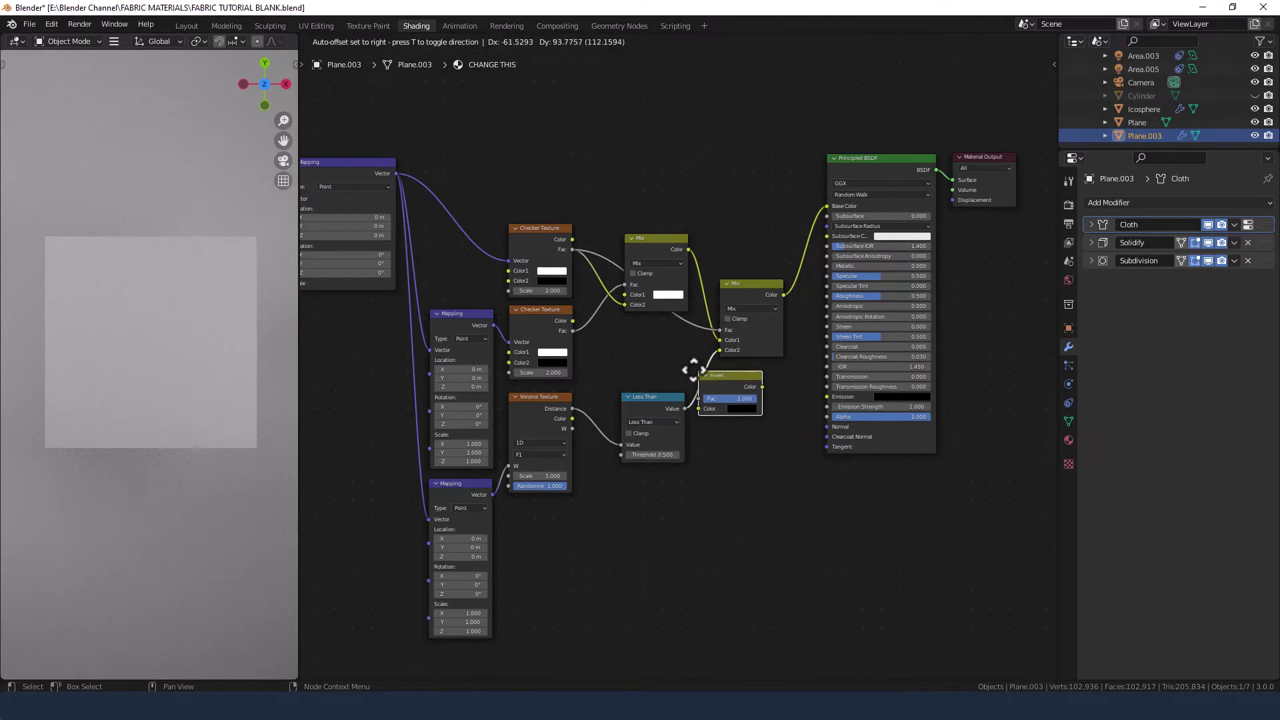
click(722, 368)
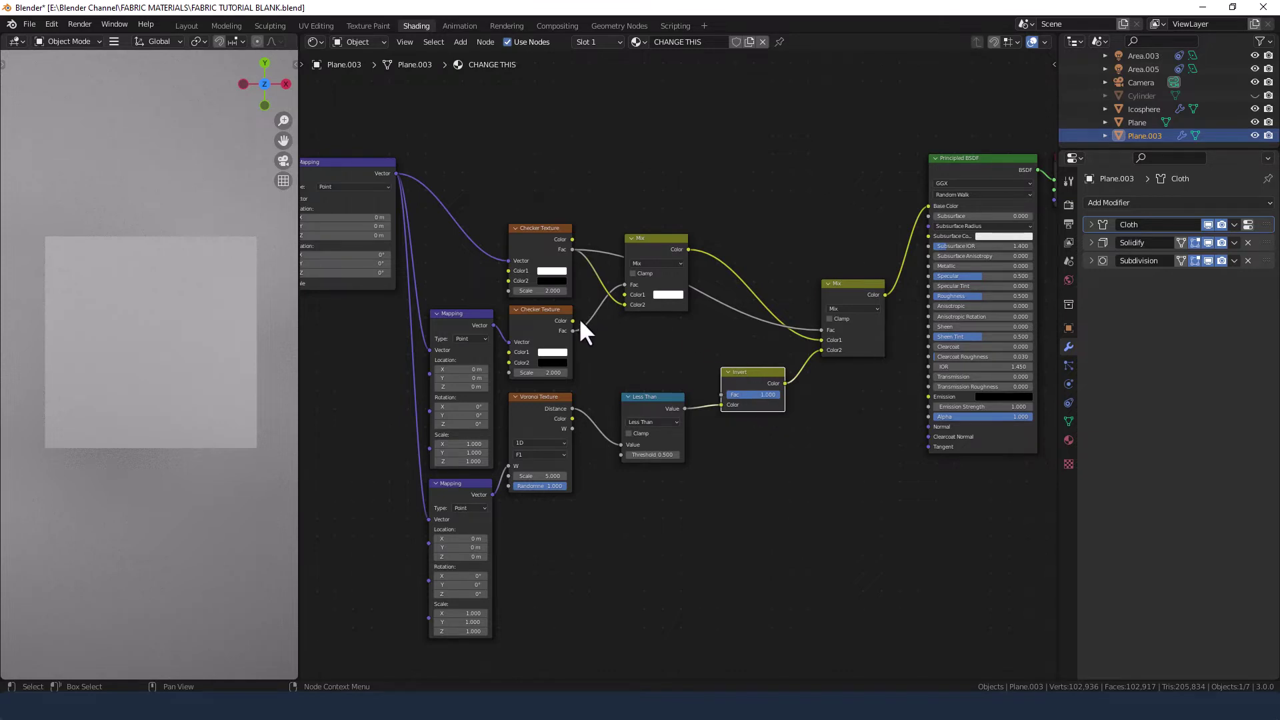
Connect the lower Checker Texture's Fac output to the Invert node's Fac input.
drag(572, 331, 723, 395)
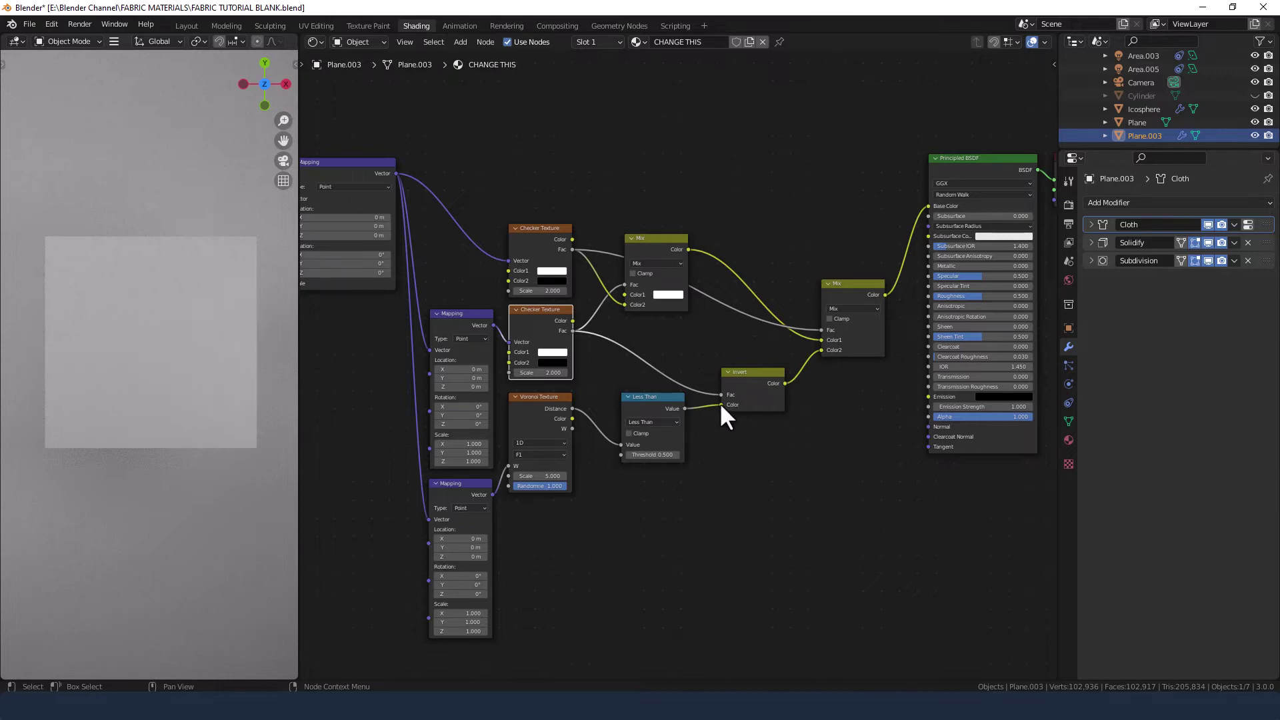
mouse_move(720, 404)
mouse_down()
mouse_move(706, 419)
mouse_move(721, 405)
mouse_up()
ctrl+scroll(738, 450, right, 1)
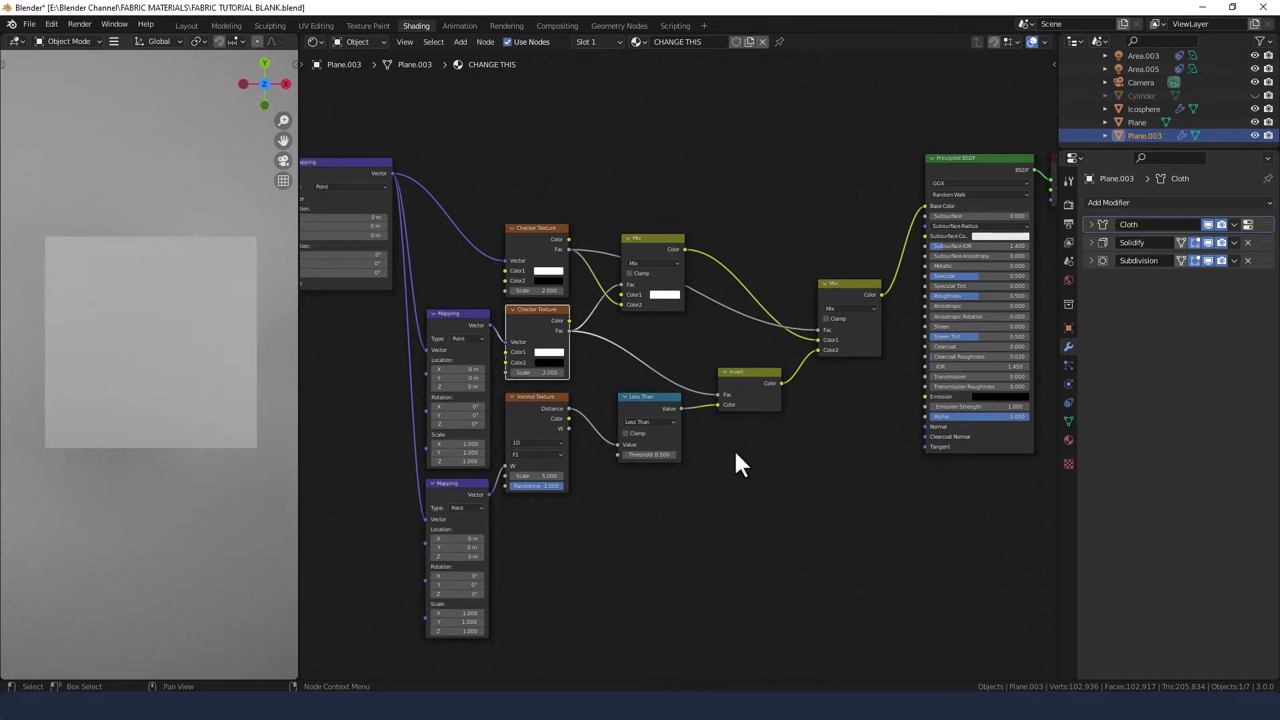
Set the Voronoi Texture's scale to 6 and its randomness to 0.
drag(540, 476, 493, 476)
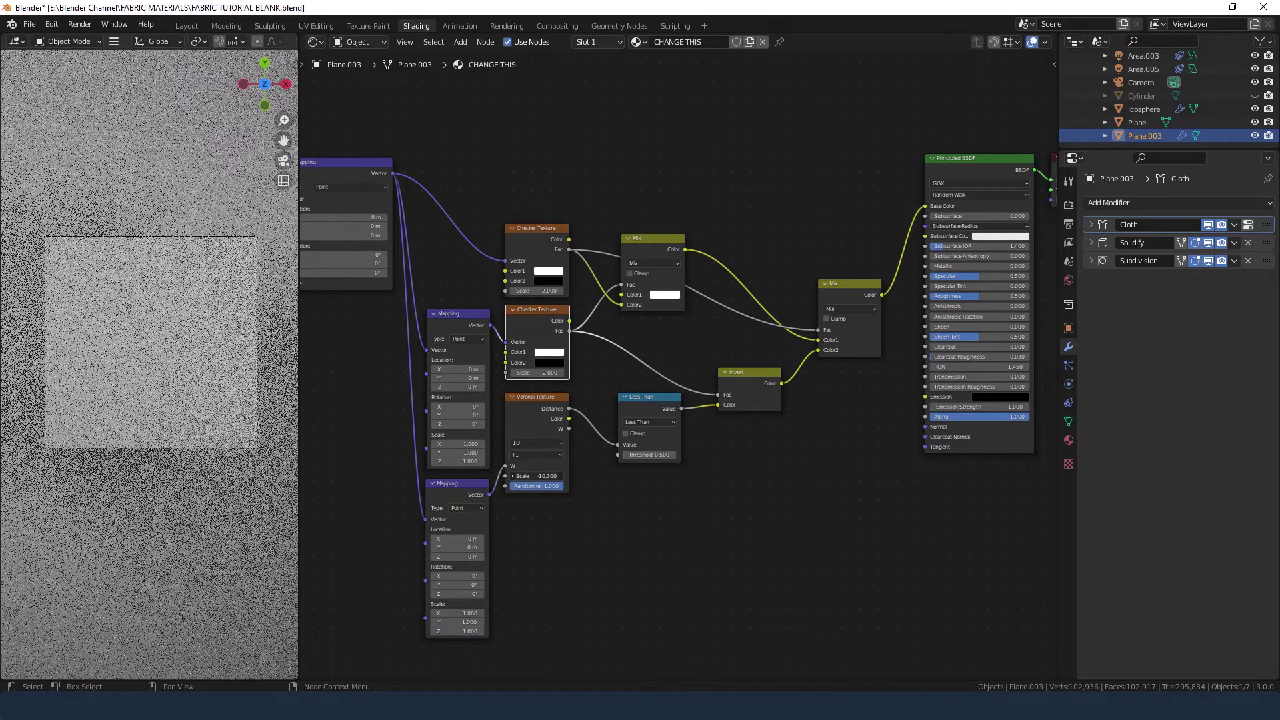
click(552, 475)
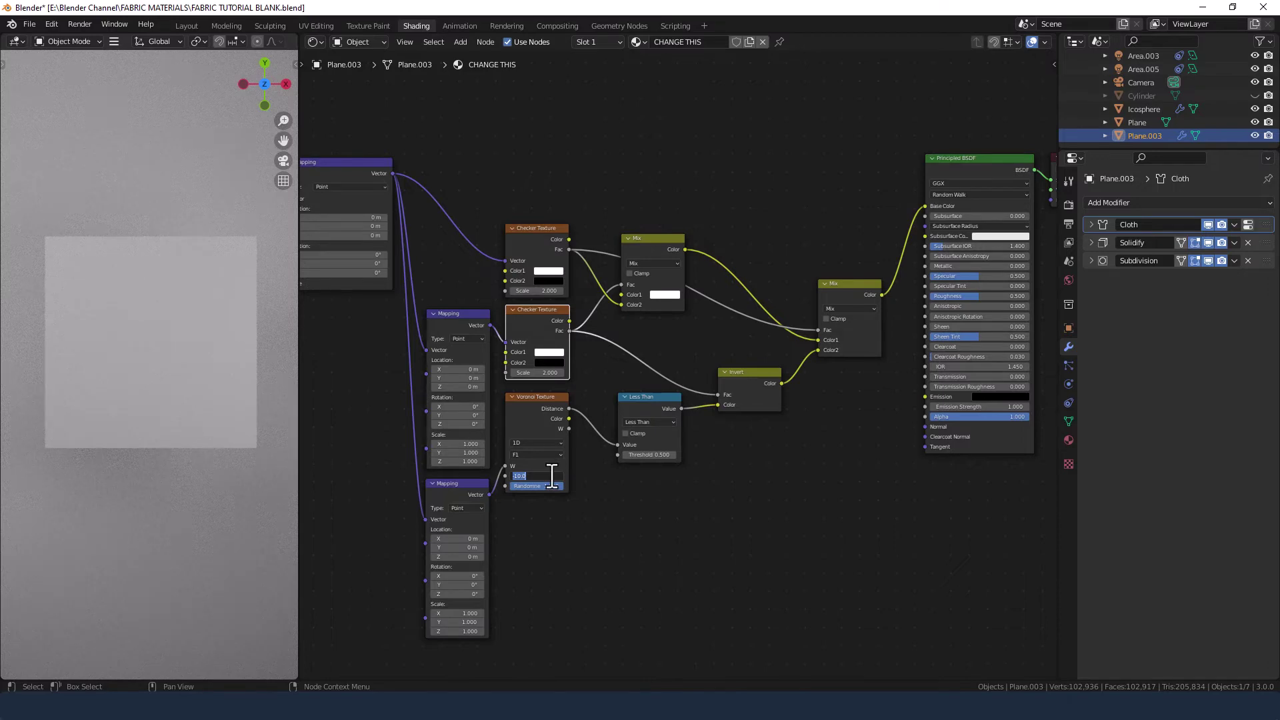
text(6)
key(Tab)
key(Return)
Set the Value node that drives the main Mapping node's scale to 50.
middle_drag(333, 374, 589, 415)
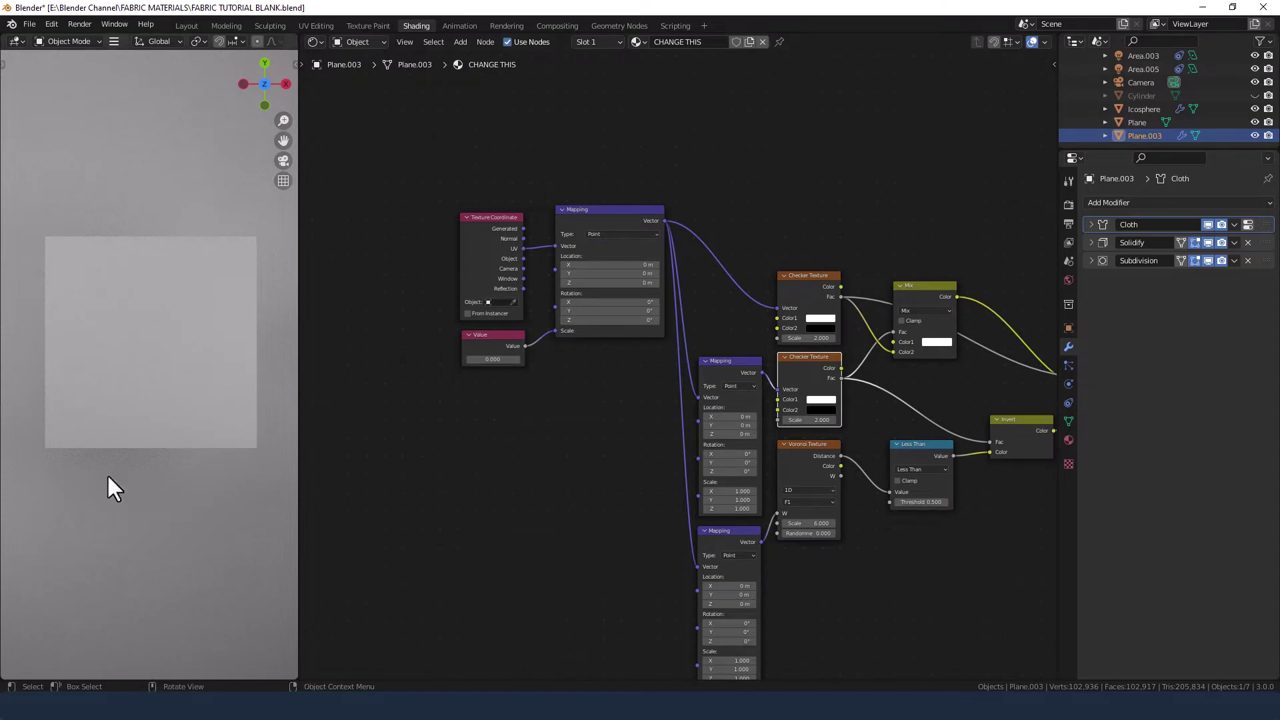
click(488, 360)
text(50)
key(Return)
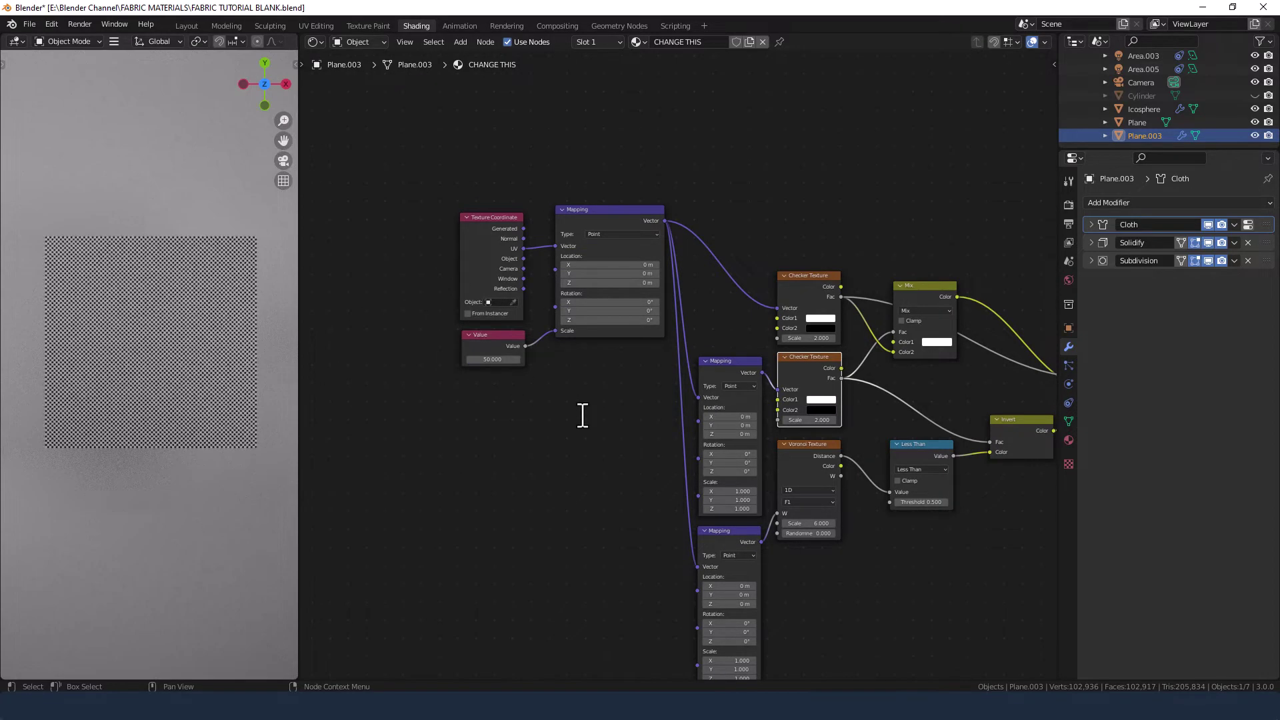
Reduce the Value node to 10 to enlarge the pattern on the cloth.
click(492, 360)
text(10)
key(Return)
middle_drag(539, 378, 430, 372)
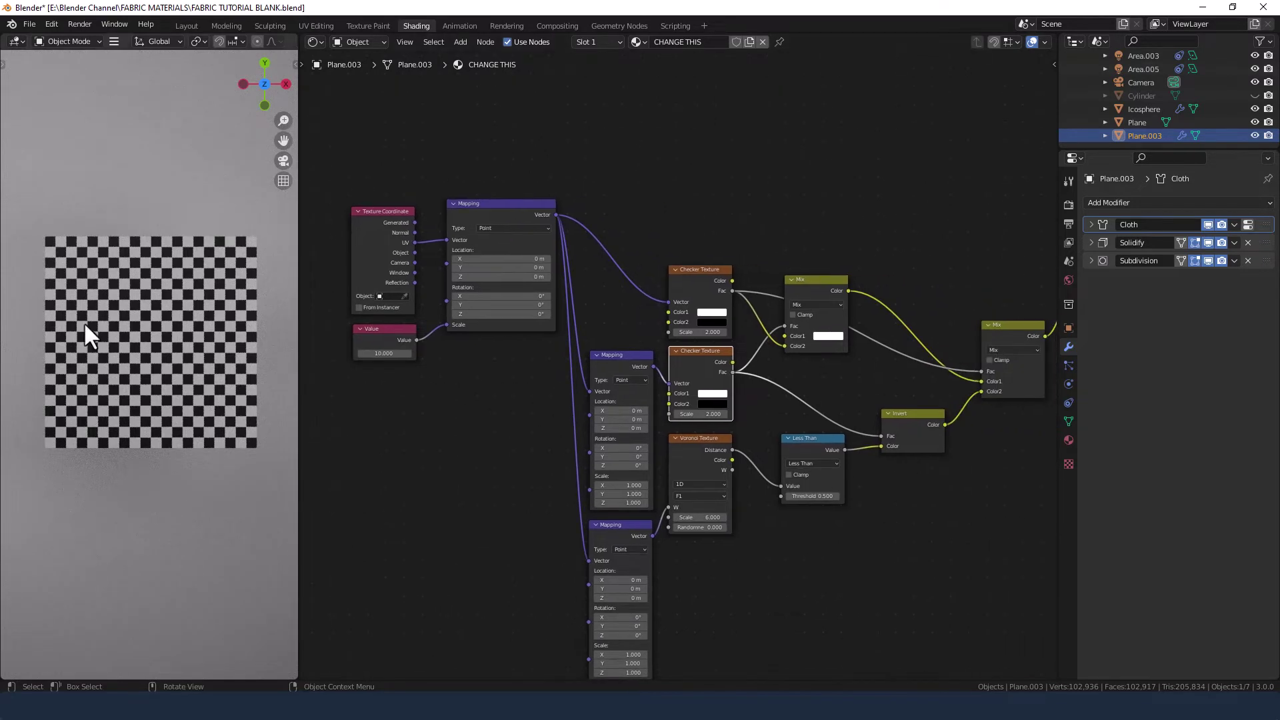
Set the Z rotation of the main Mapping node, fed by the Texture Coordinate, to 180°.
middle_drag(862, 516, 694, 457)
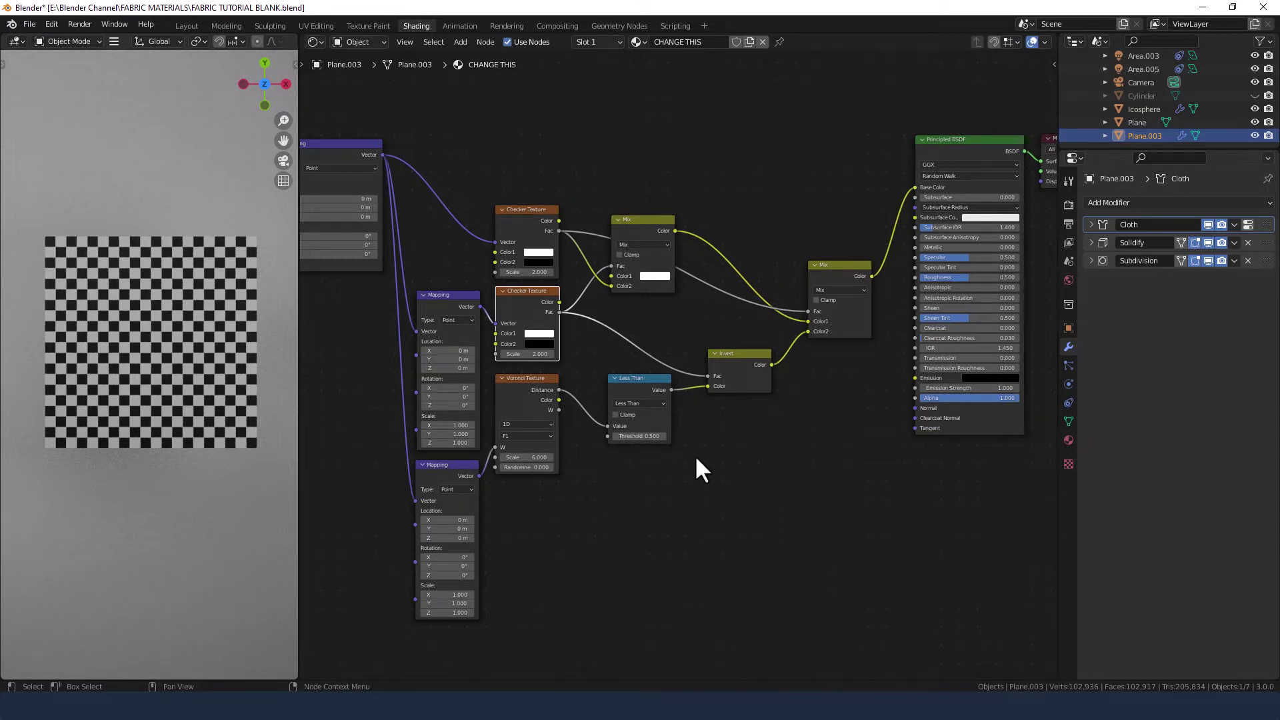
middle_drag(697, 459, 803, 460)
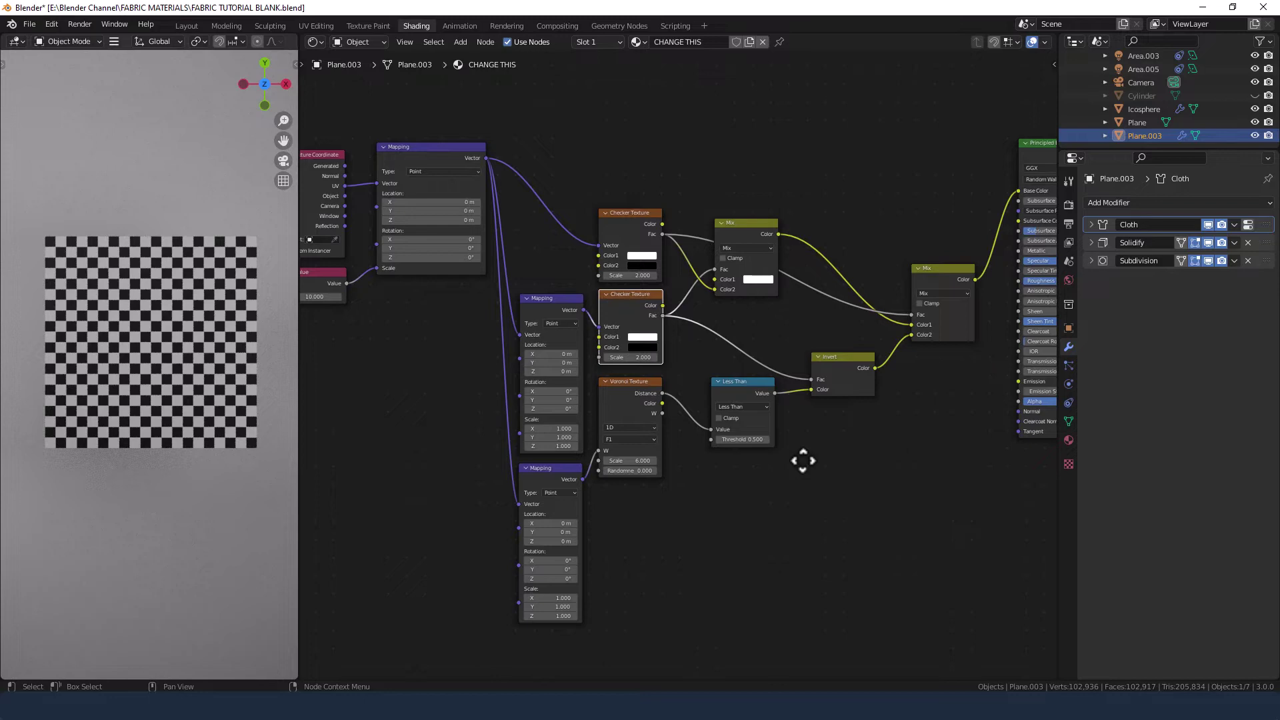
click(444, 259)
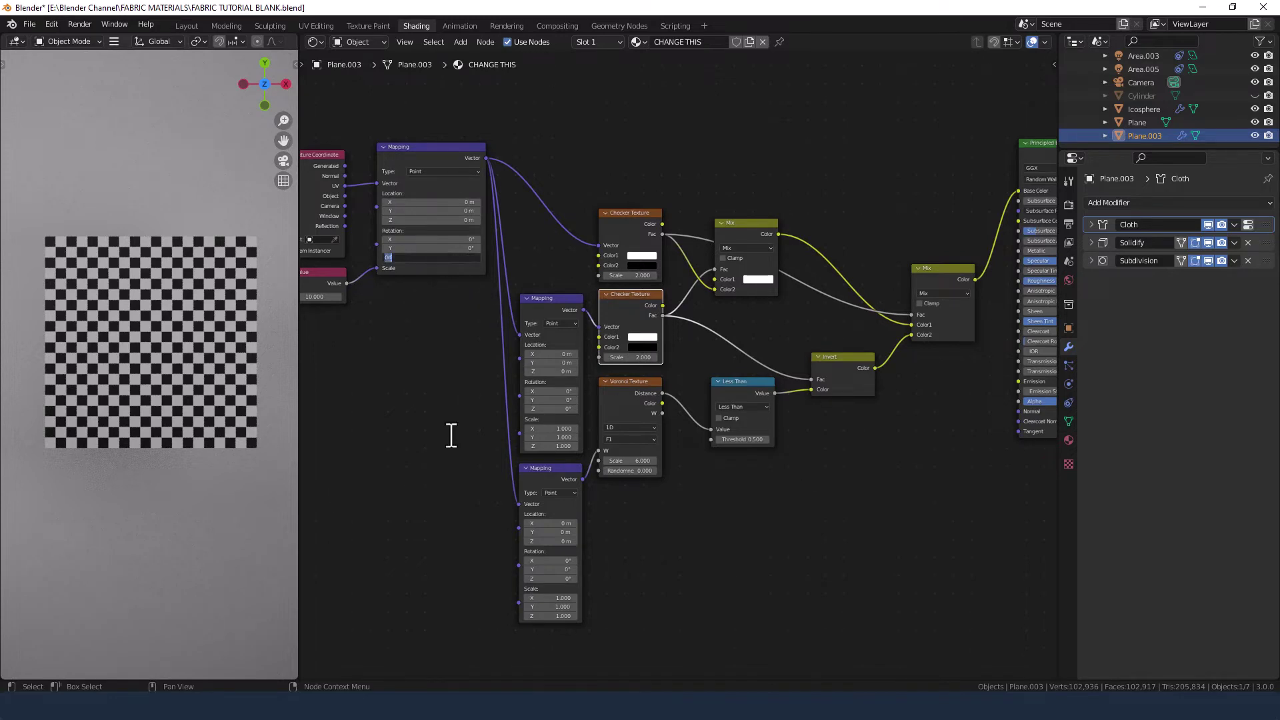
text(180)
key(Return)
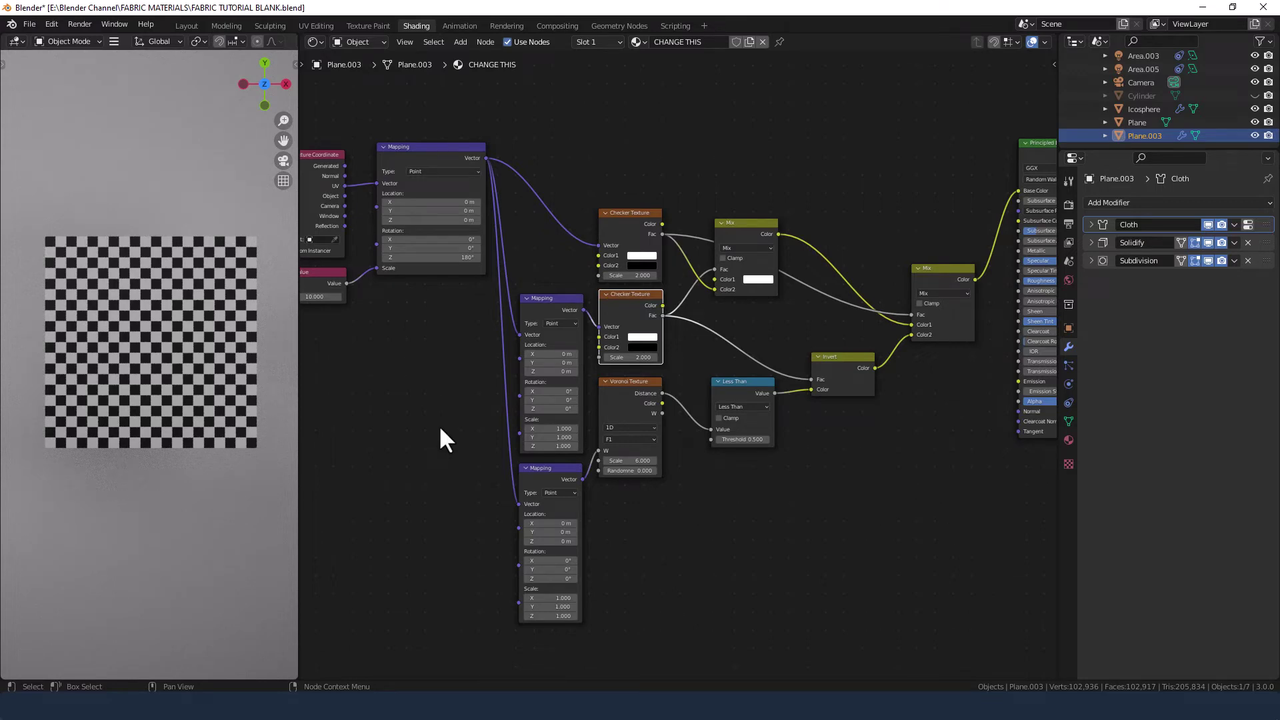
Set the X scale of the Mapping node feeding the lower Checker Texture to 0.
click(551, 428)
text(0)
key(Return)
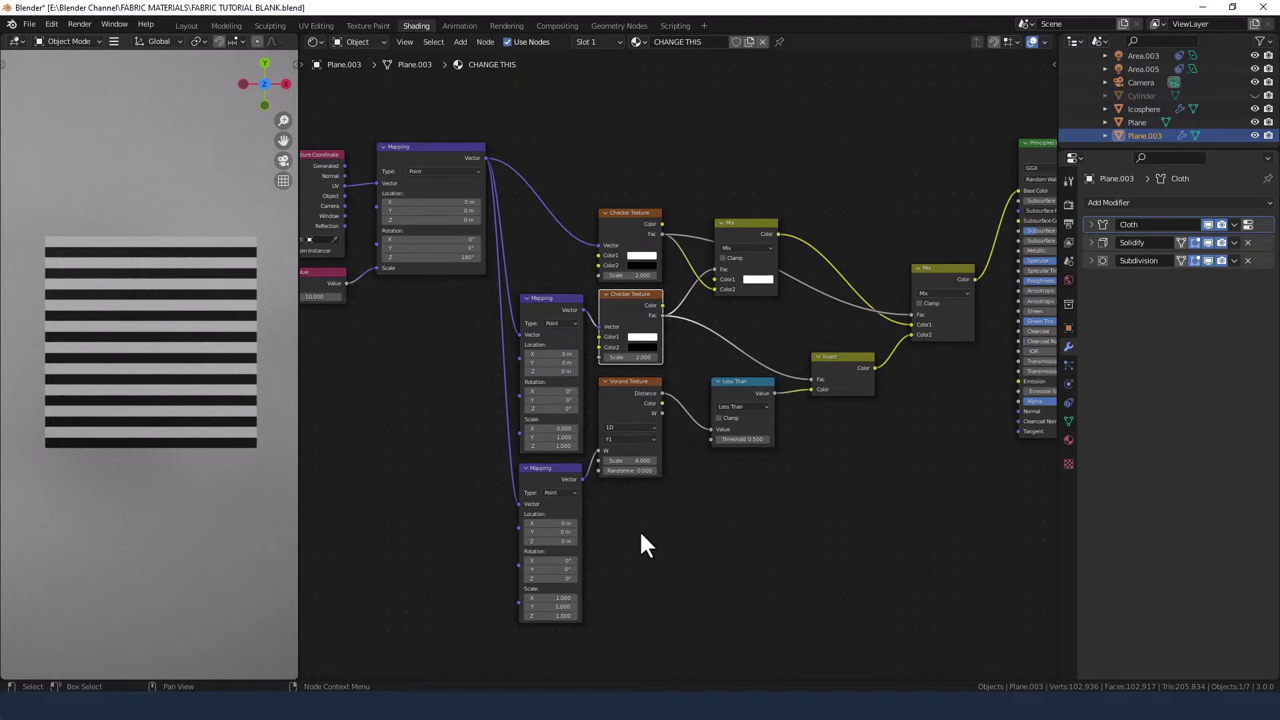
Give the Voronoi Texture's Mapping node an X location of 0.125 m and a Z rotation of 90°.
click(562, 521)
text(0.125)
key(Return)
click(543, 579)
text(90)
key(Return)
Preview the second Mix node's output on the cloth, and return the preview to the Principled BSDF.
click(941, 270)
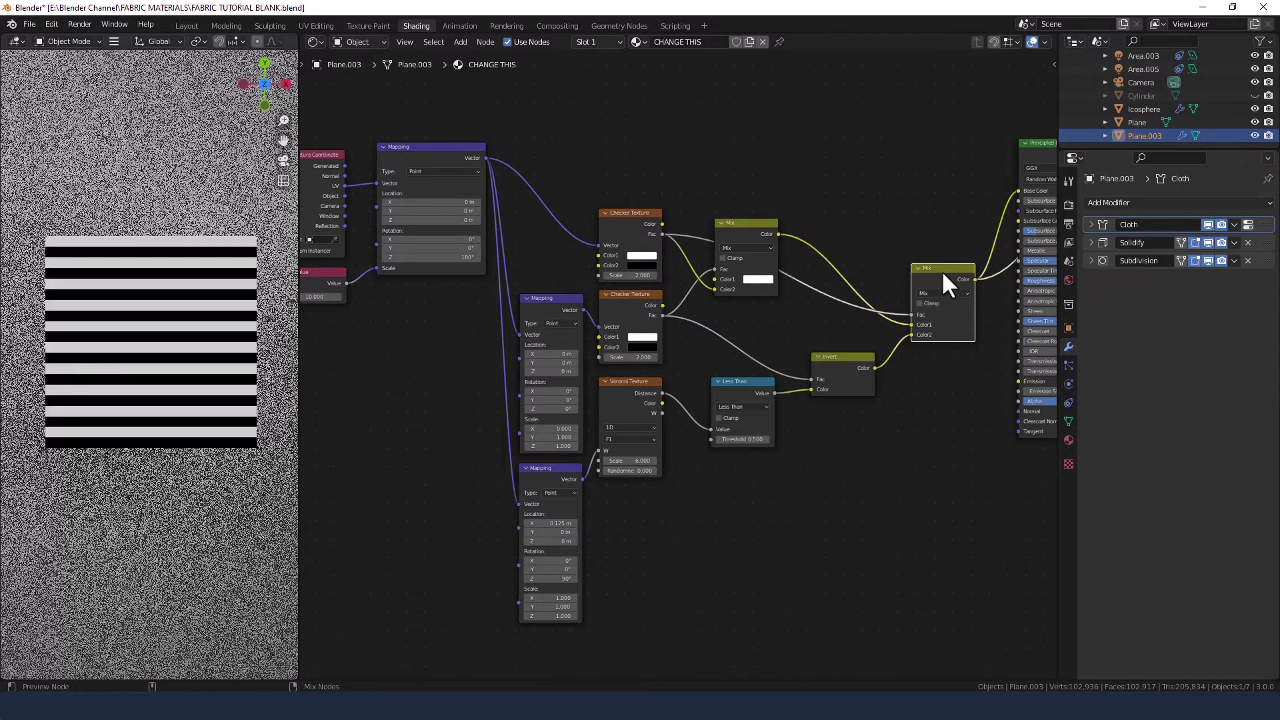
scroll(942, 269, down, 2)
ctrl+shift+click(949, 222)
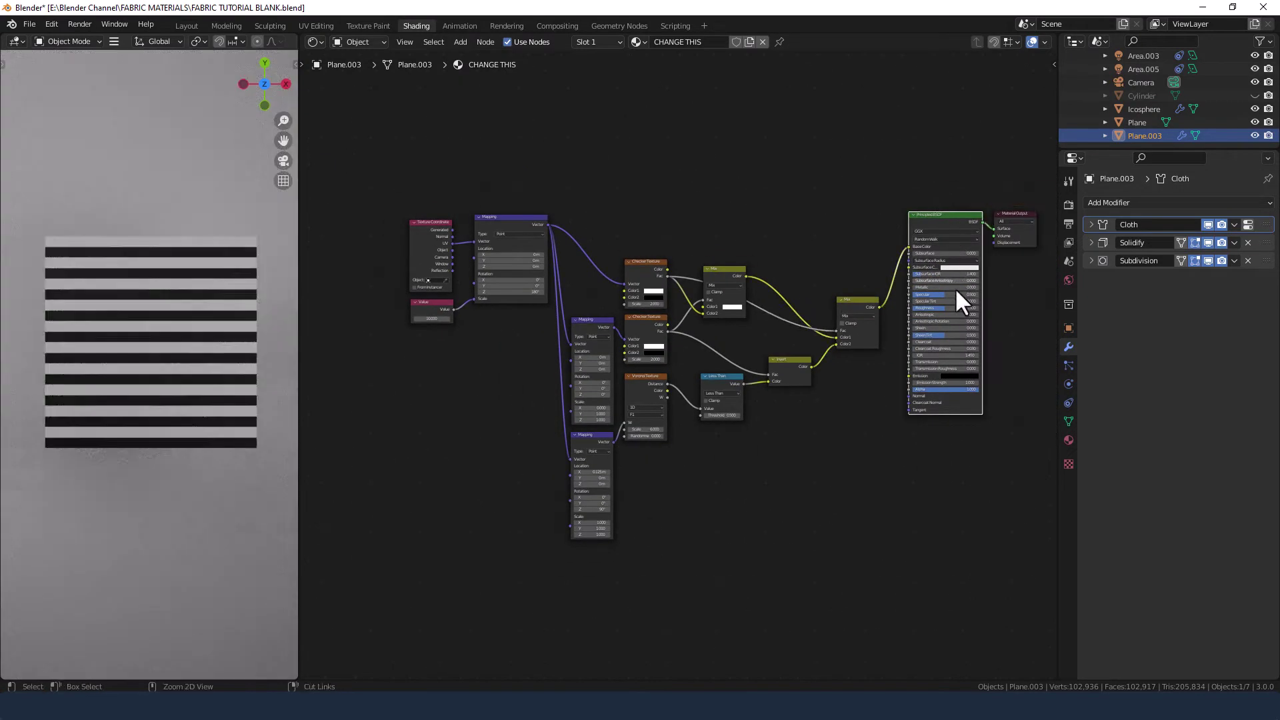
middle_drag(998, 307, 973, 323)
scroll(485, 408, up, 1)
scroll(484, 408, up, 1)
Set the Value node controlling the overall pattern scale to 50.
middle_drag(400, 363, 549, 375)
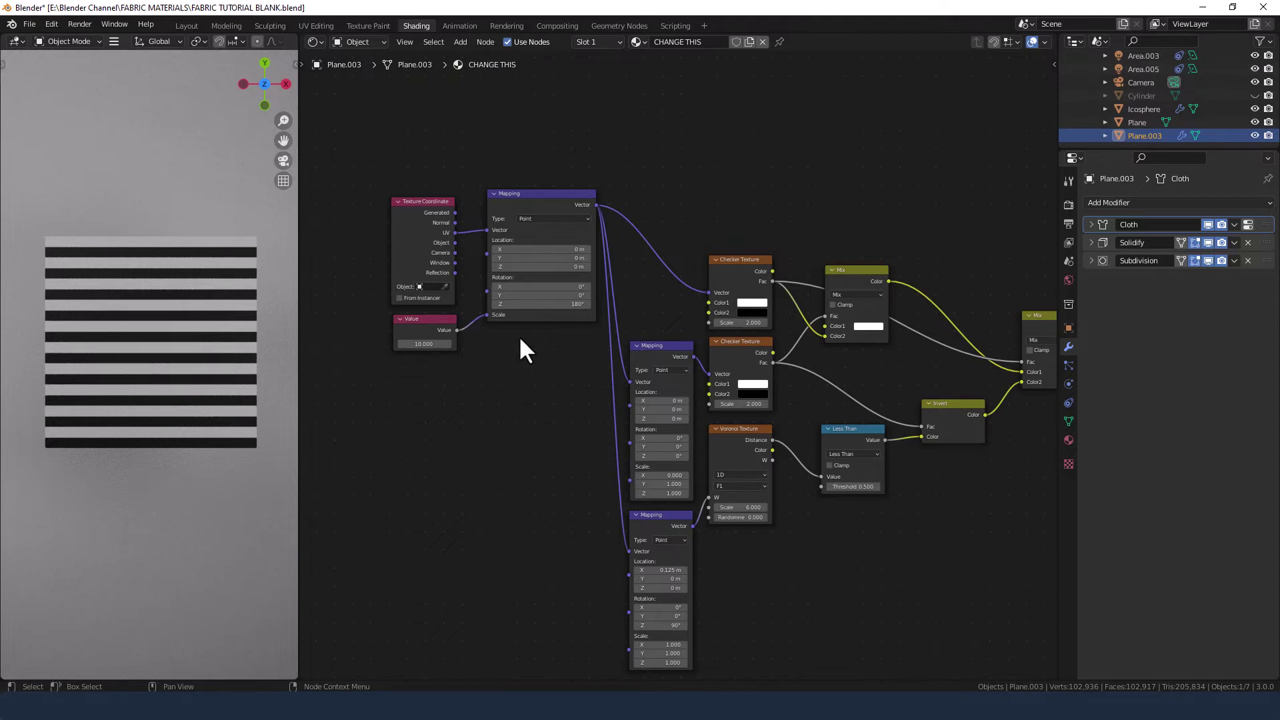
mouse_move(423, 343)
mouse_down()
mouse_move(450, 343)
mouse_move(424, 344)
mouse_up()
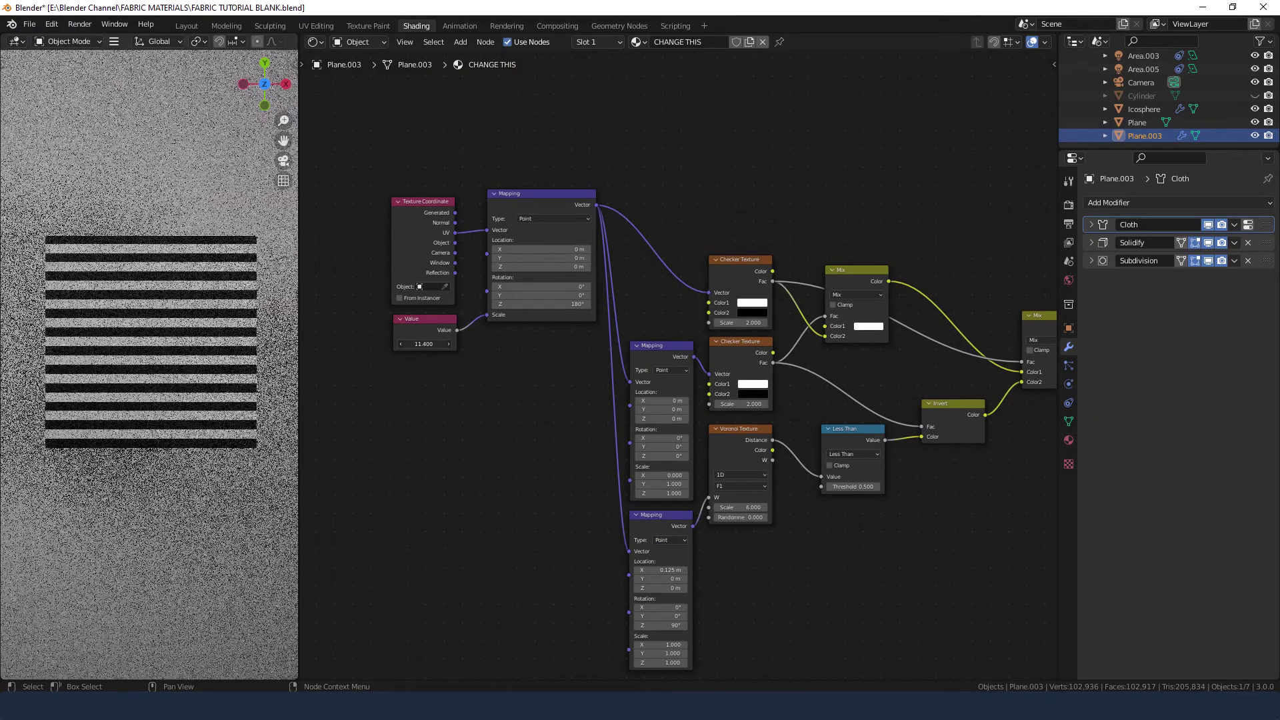
click(424, 343)
text(50)
key(Return)
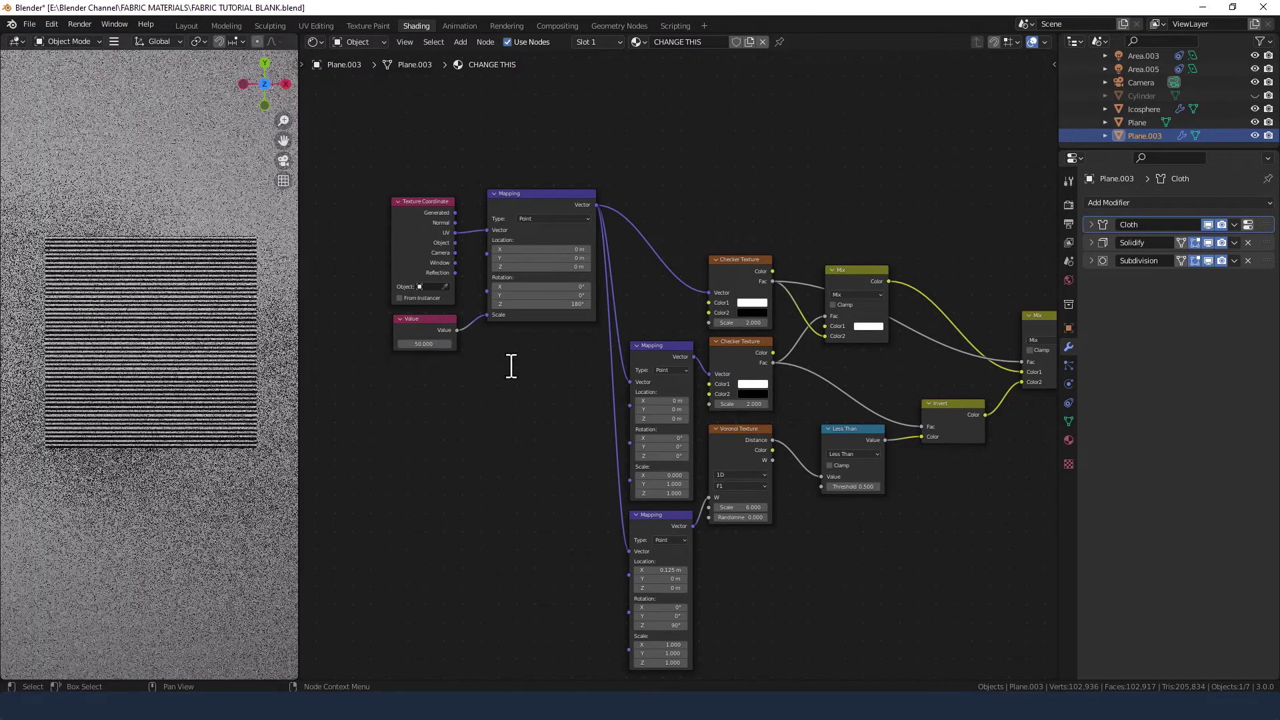
Set the Less Than node's threshold to 0.25 and inspect the pattern on the cloth up close.
middle_drag(518, 357, 366, 295)
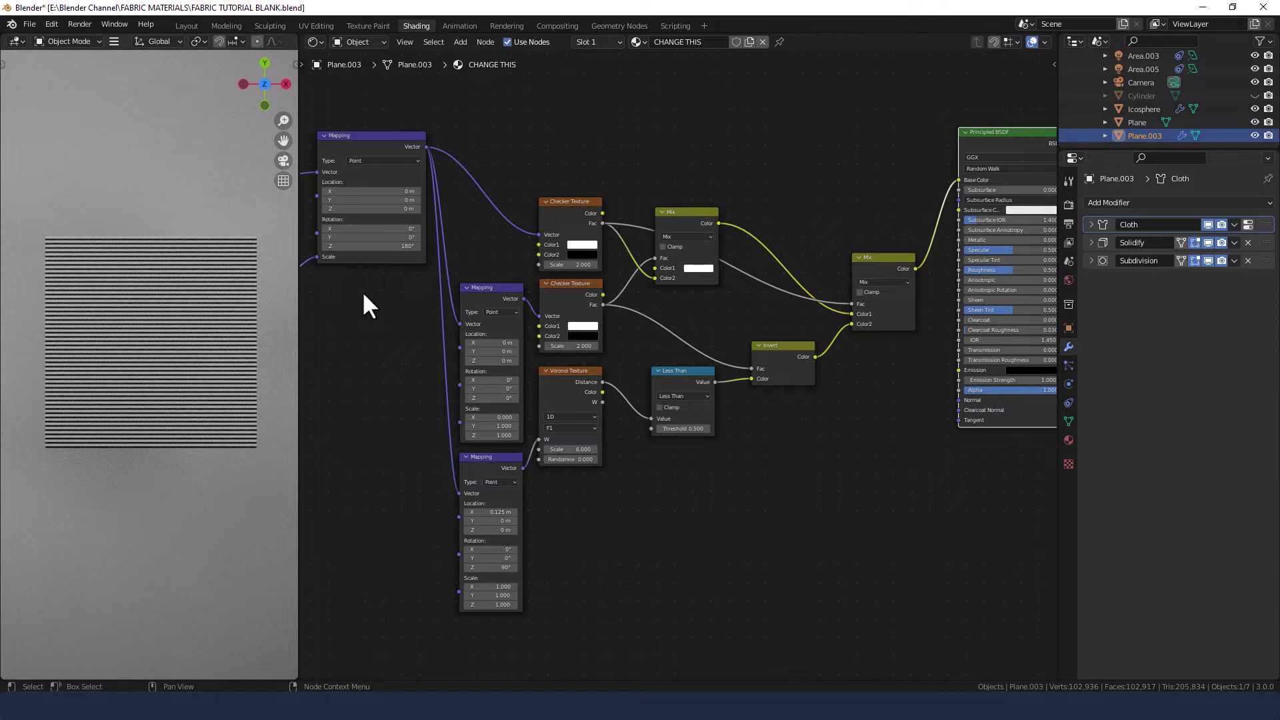
click(678, 431)
text(0.25)
key(Return)
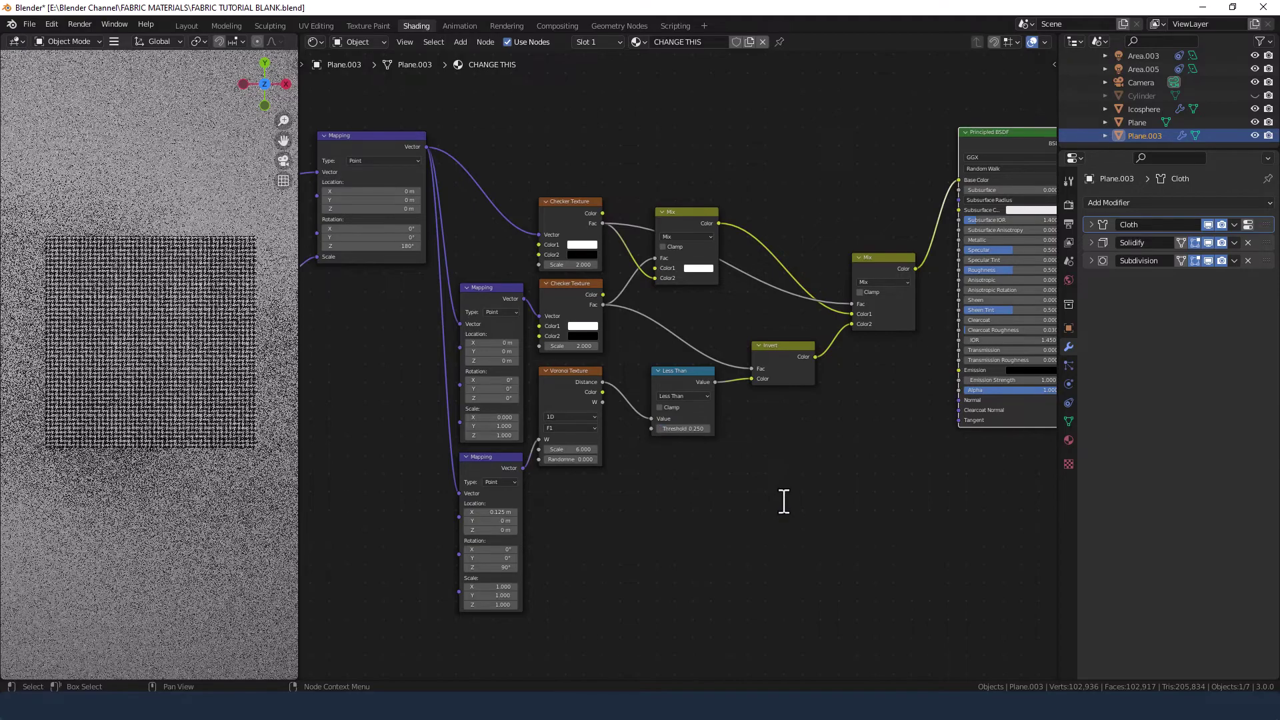
scroll(189, 358, up, 12)
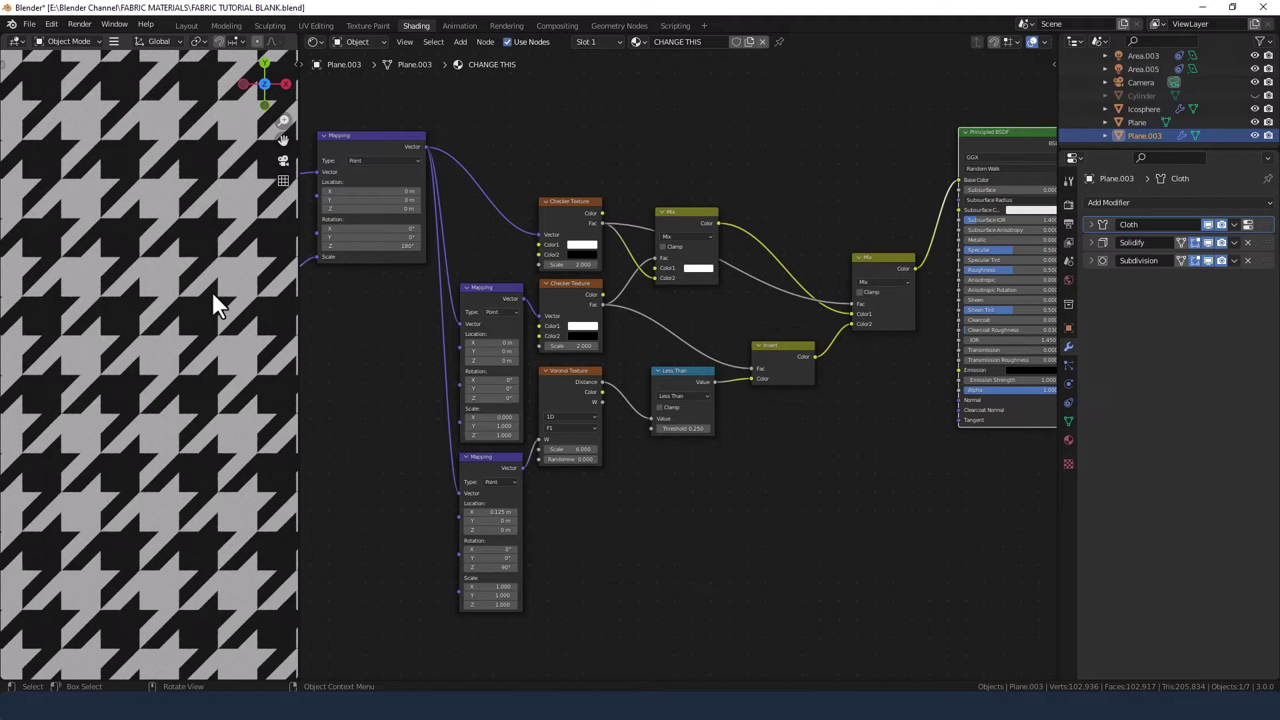
scroll(186, 315, down, 10)
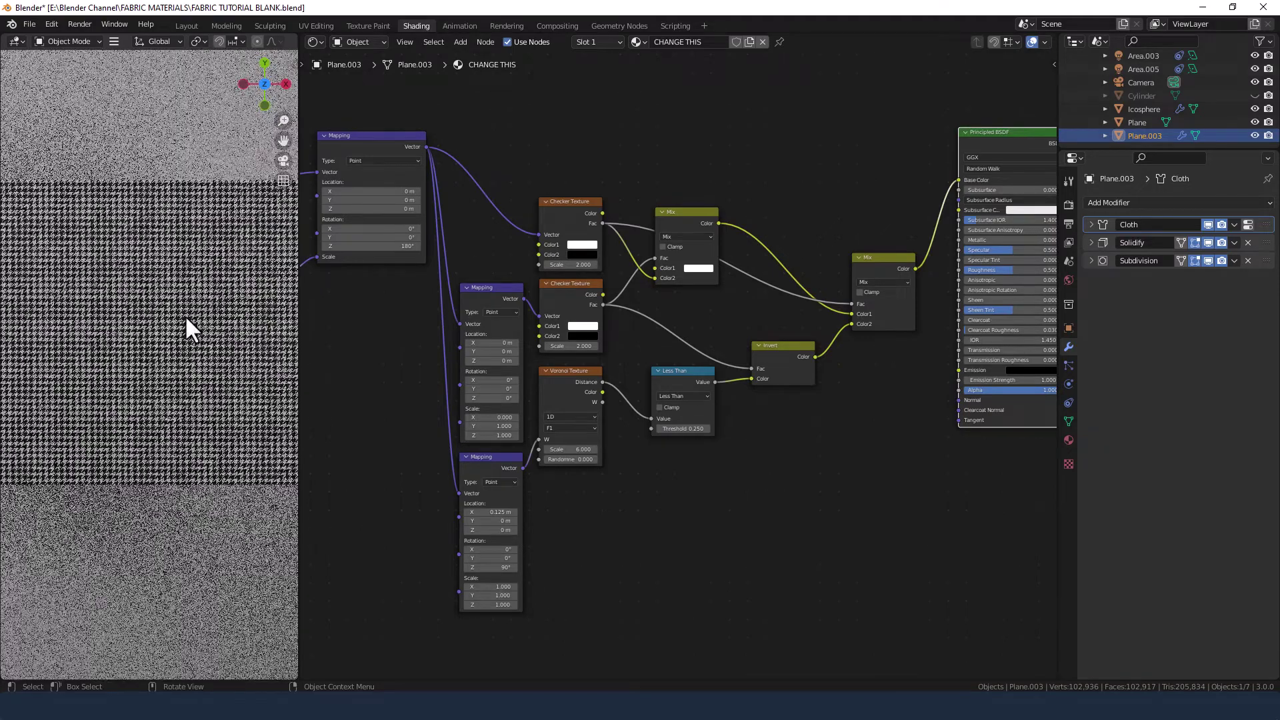
Move the Texture Coordinate, Value and main Mapping nodes down together, level with the other two Mapping nodes.
scroll(652, 454, down, 4)
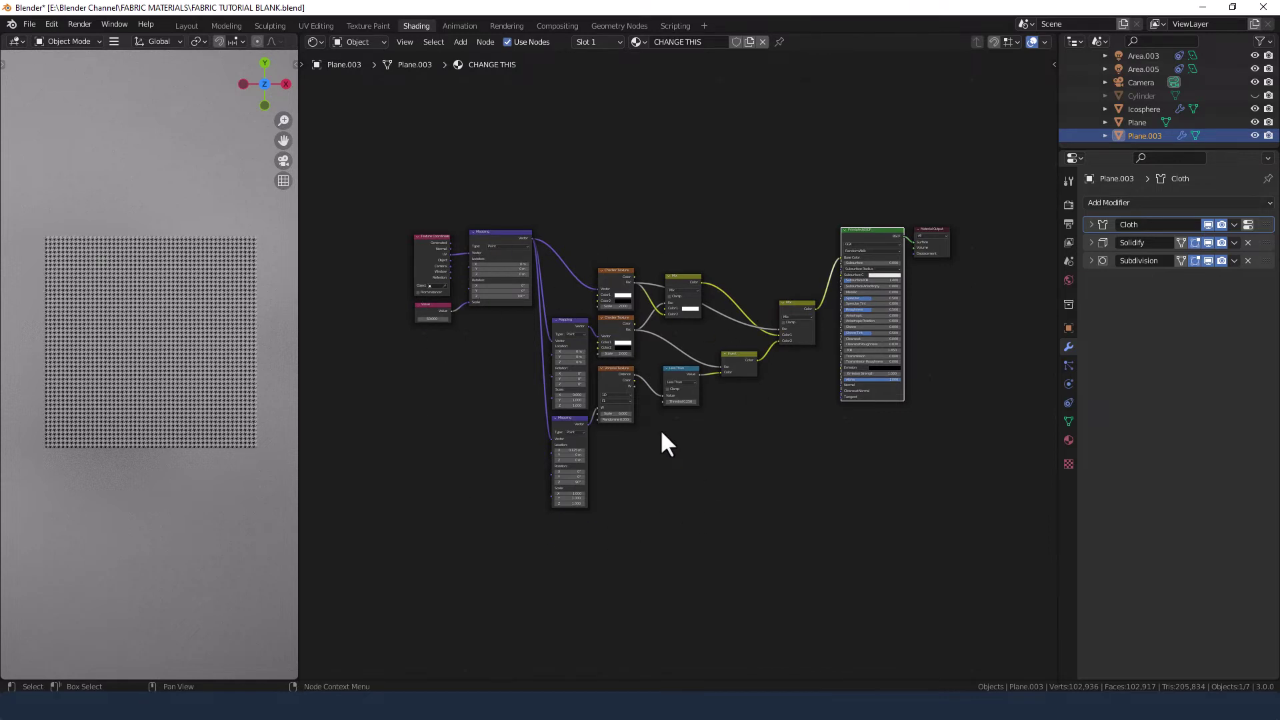
drag(548, 298, 440, 261)
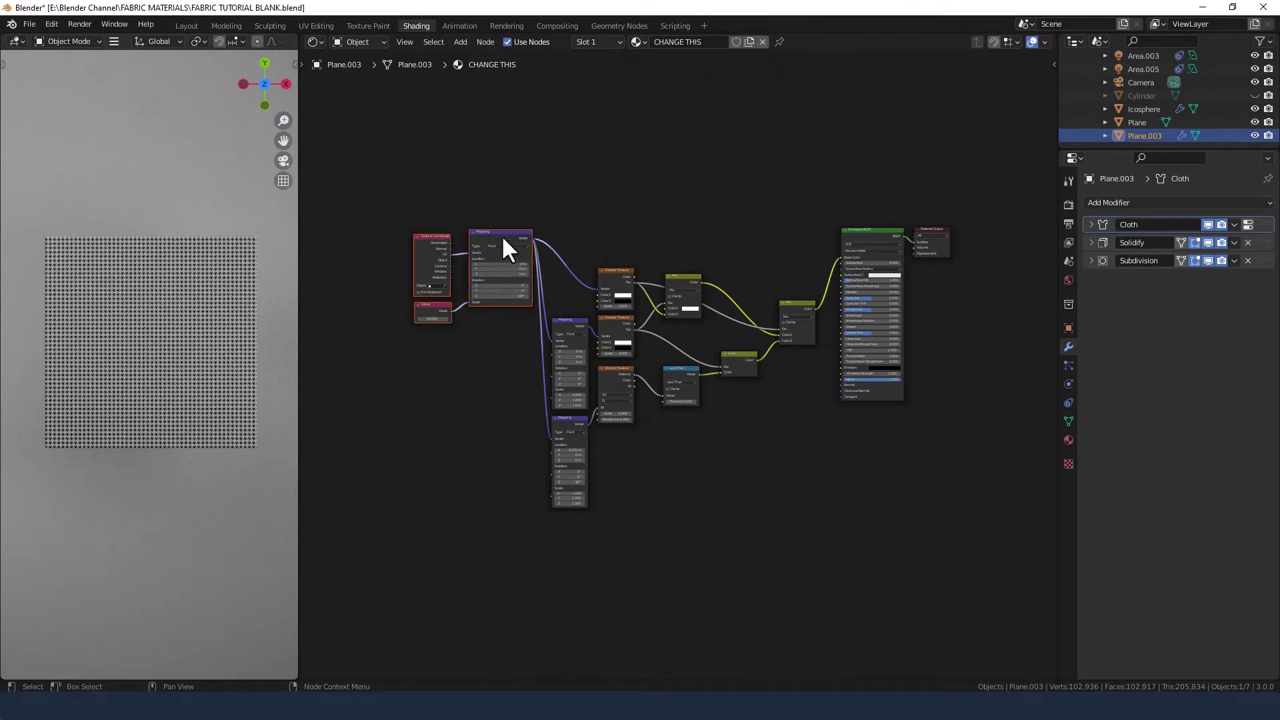
drag(501, 234, 487, 310)
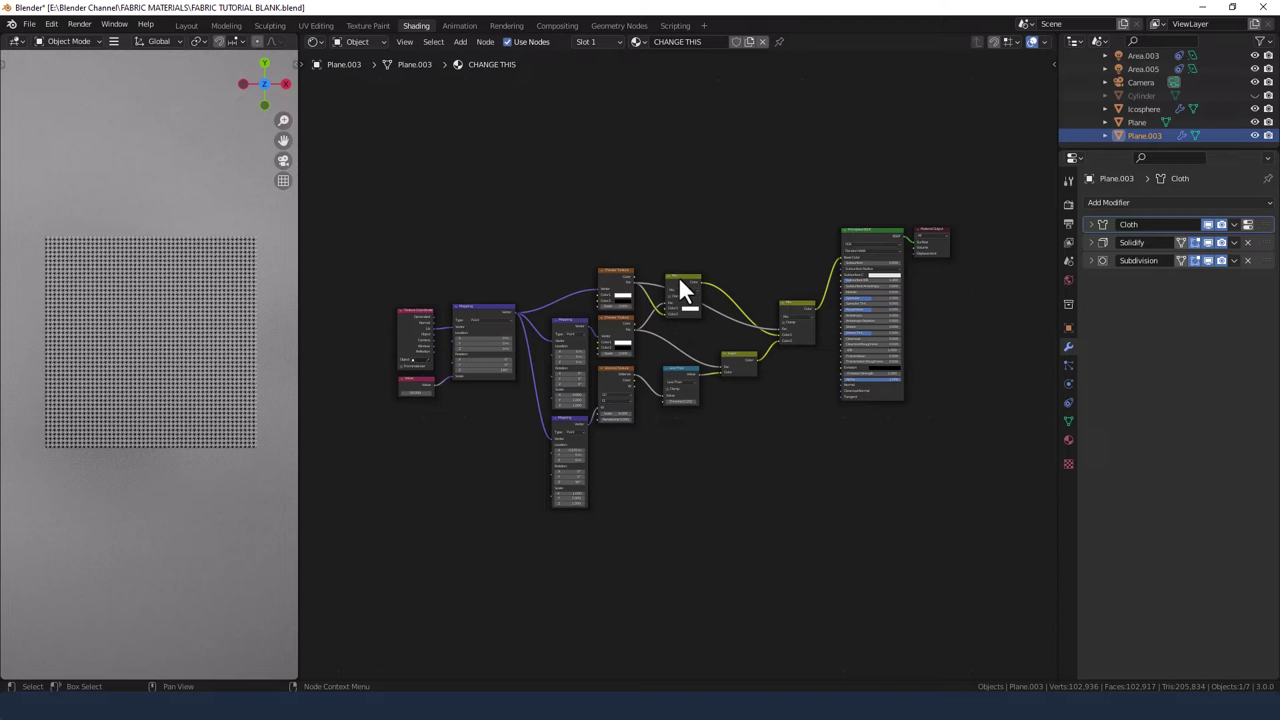
Move the first Mix, Less Than and Invert nodes closer to the textures, and bring the second Mix node in beside them.
drag(666, 251, 661, 373)
drag(667, 274, 800, 384)
drag(792, 309, 764, 317)
click(761, 449)
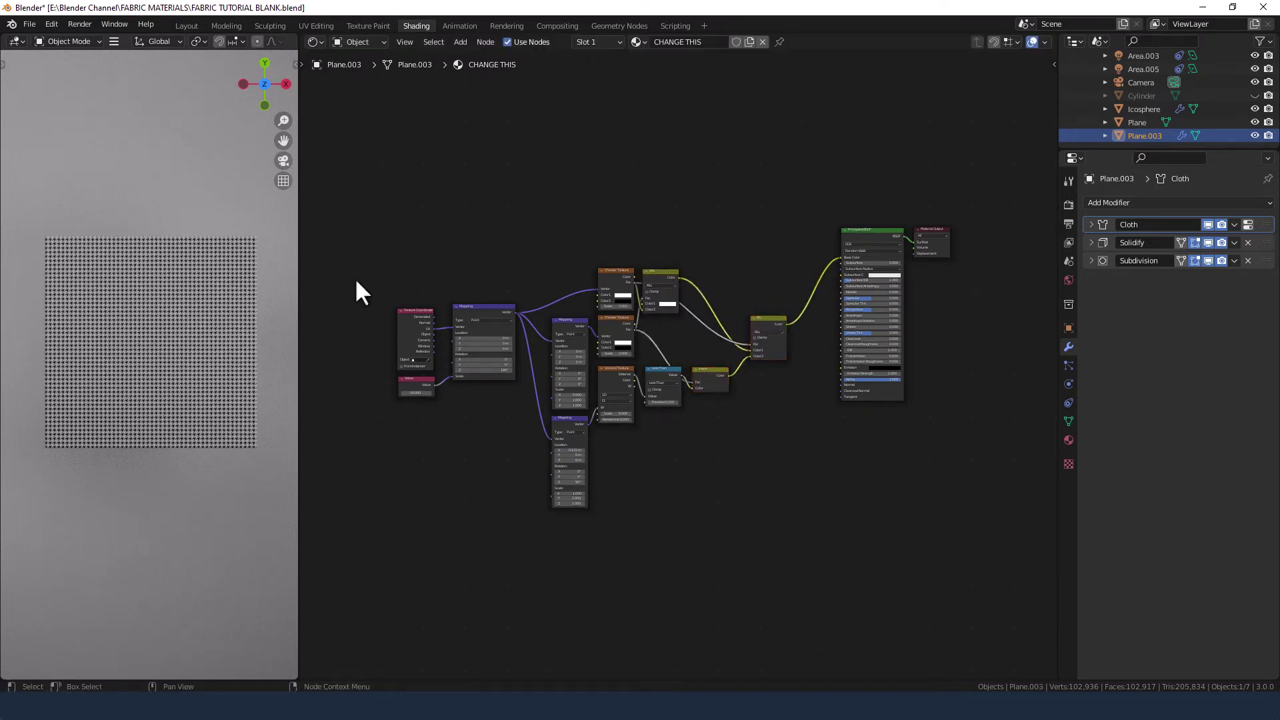
Enclose the Texture Coordinate, Value and main Mapping nodes in a frame labelled SCALE AND POSITION.
drag(374, 274, 500, 424)
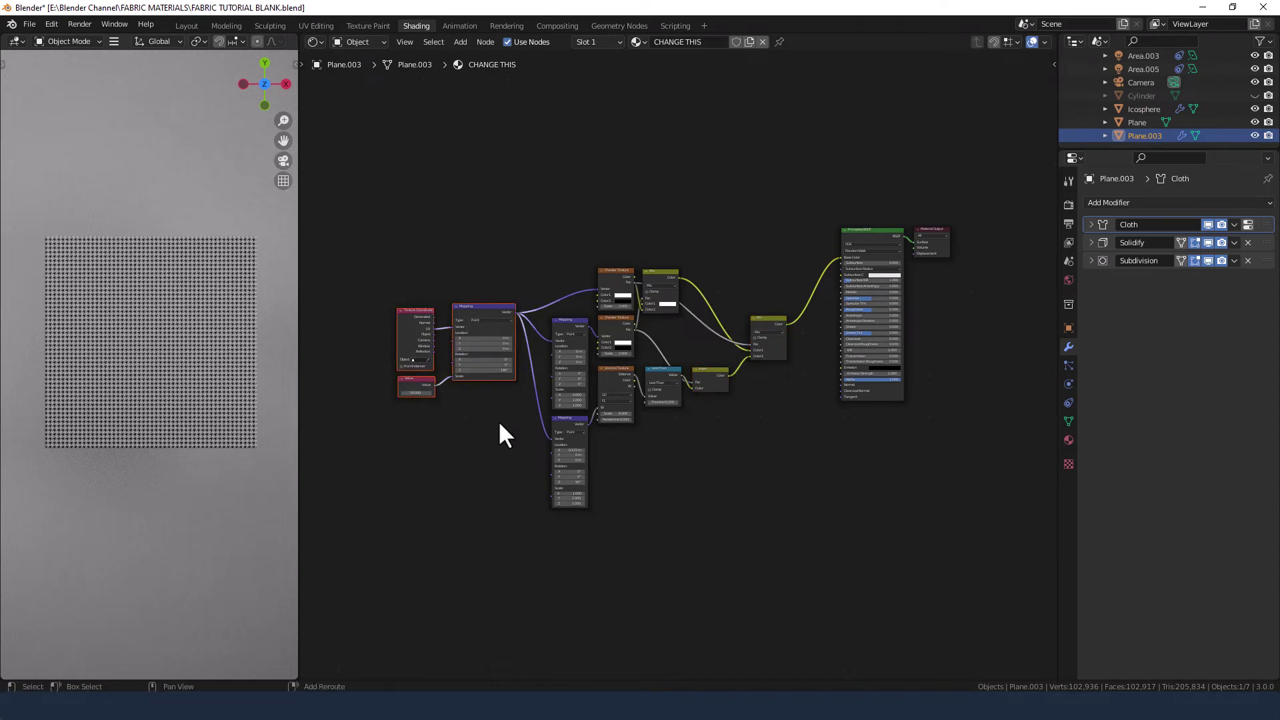
key(ctrl+j)
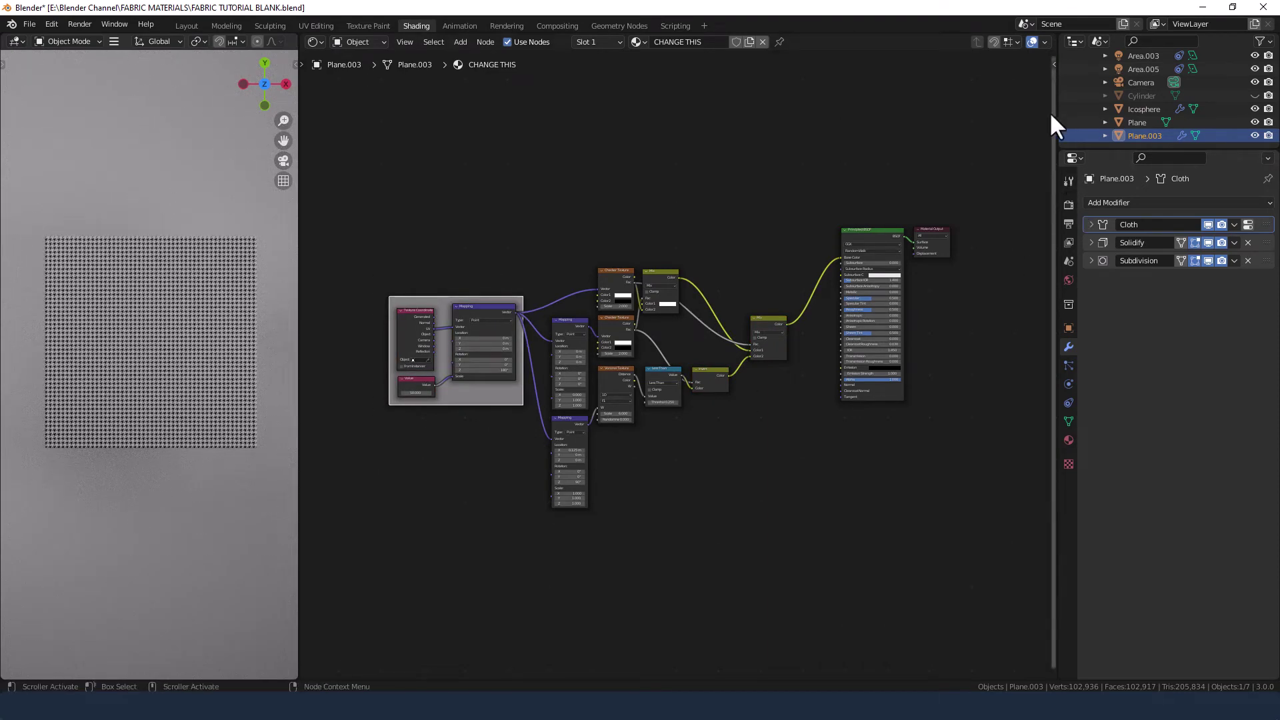
key(n)
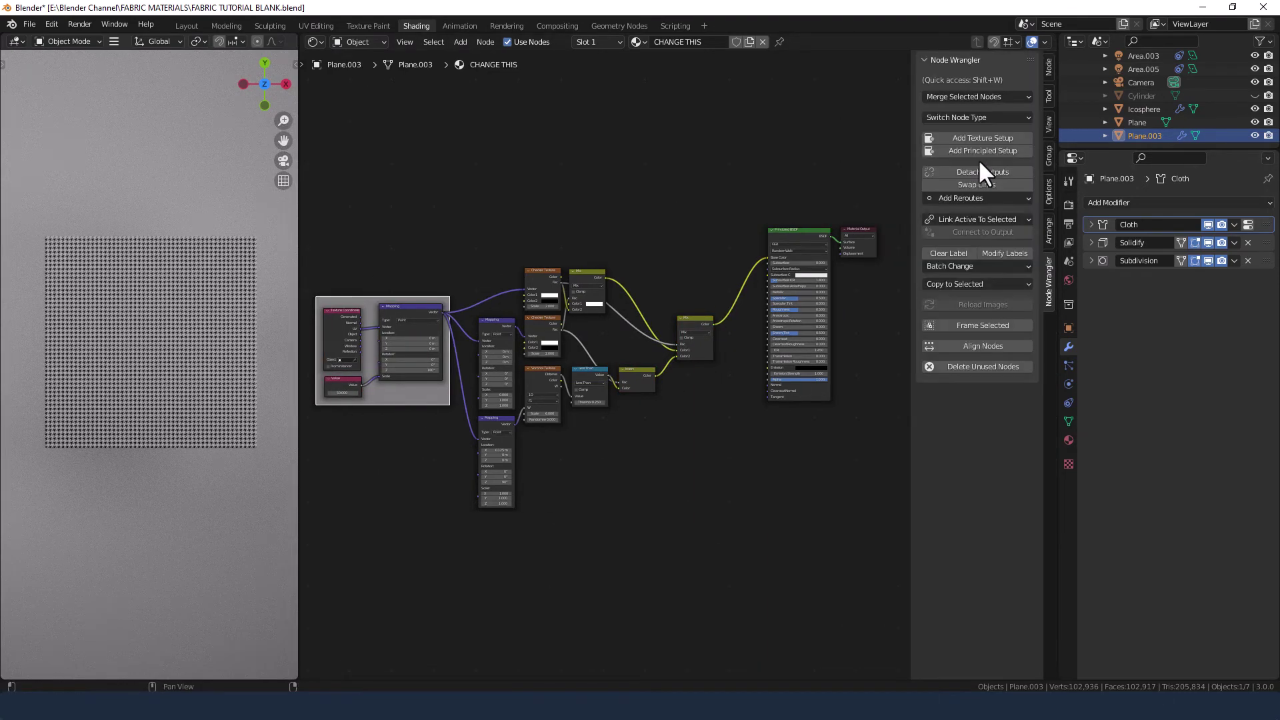
click(1047, 67)
click(992, 120)
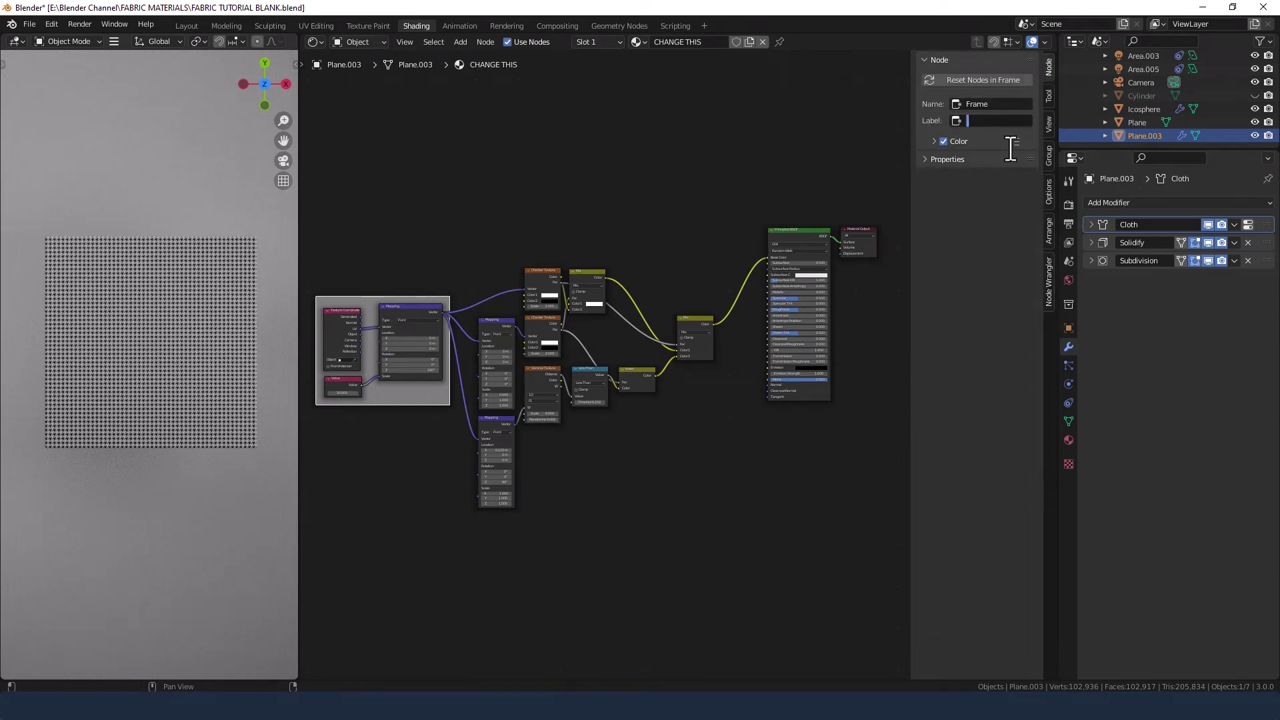
text(SCALE AND POSITION)
key(Return)
Set the SCALE AND POSITION frame's color to black.
click(933, 141)
click(960, 161)
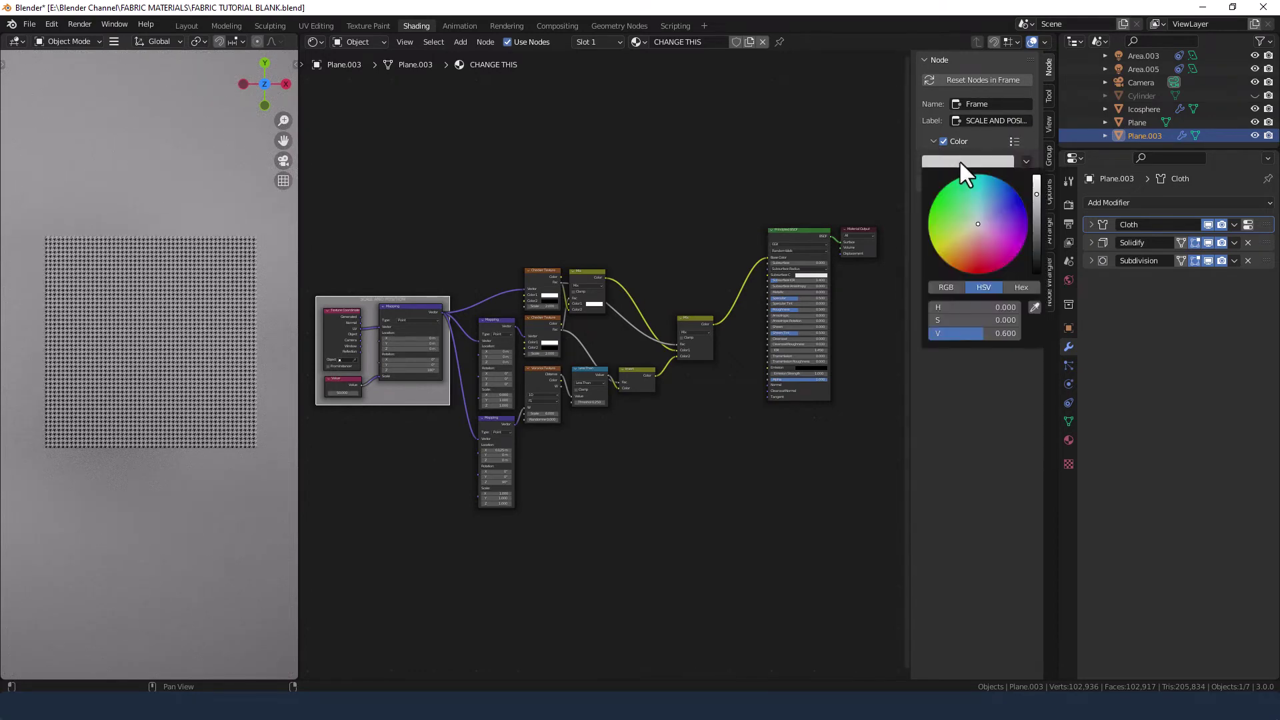
drag(975, 332, 934, 334)
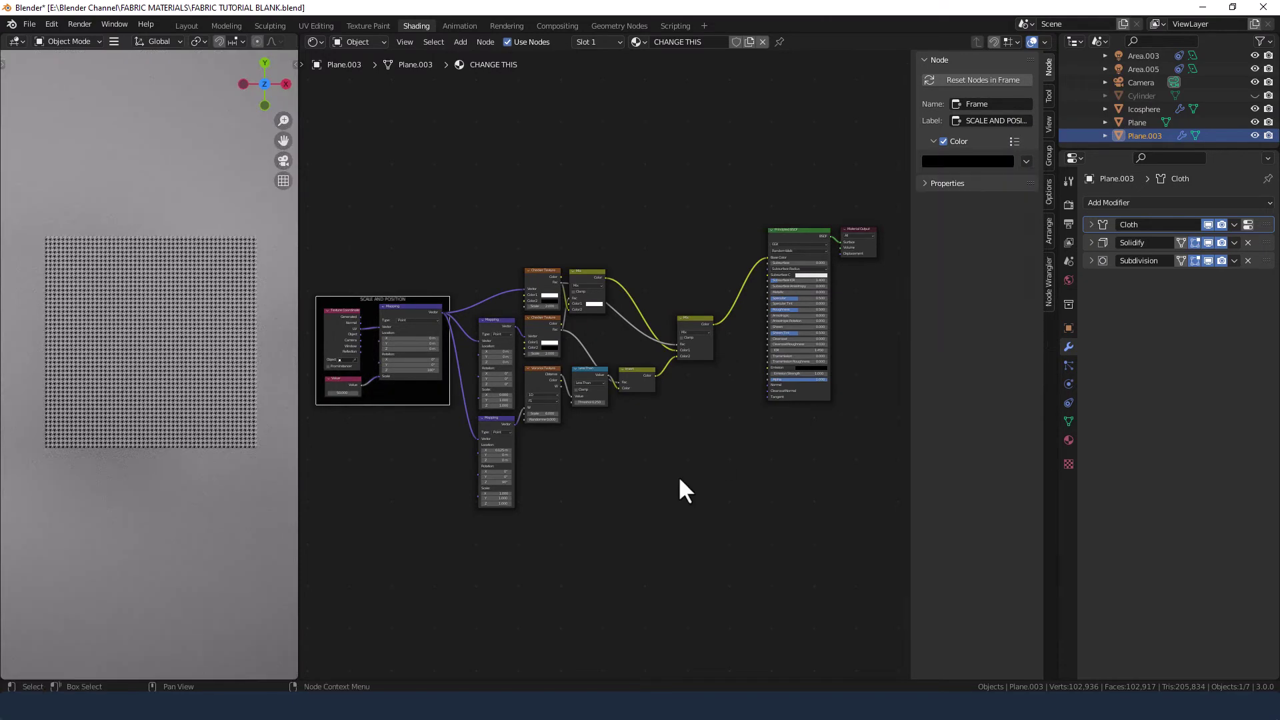
Enclose the checker, Voronoi, remaining Mapping, Less Than, Invert and Mix nodes in a black frame labelled PATTERN.
drag(465, 267, 711, 571)
key(ctrl+j)
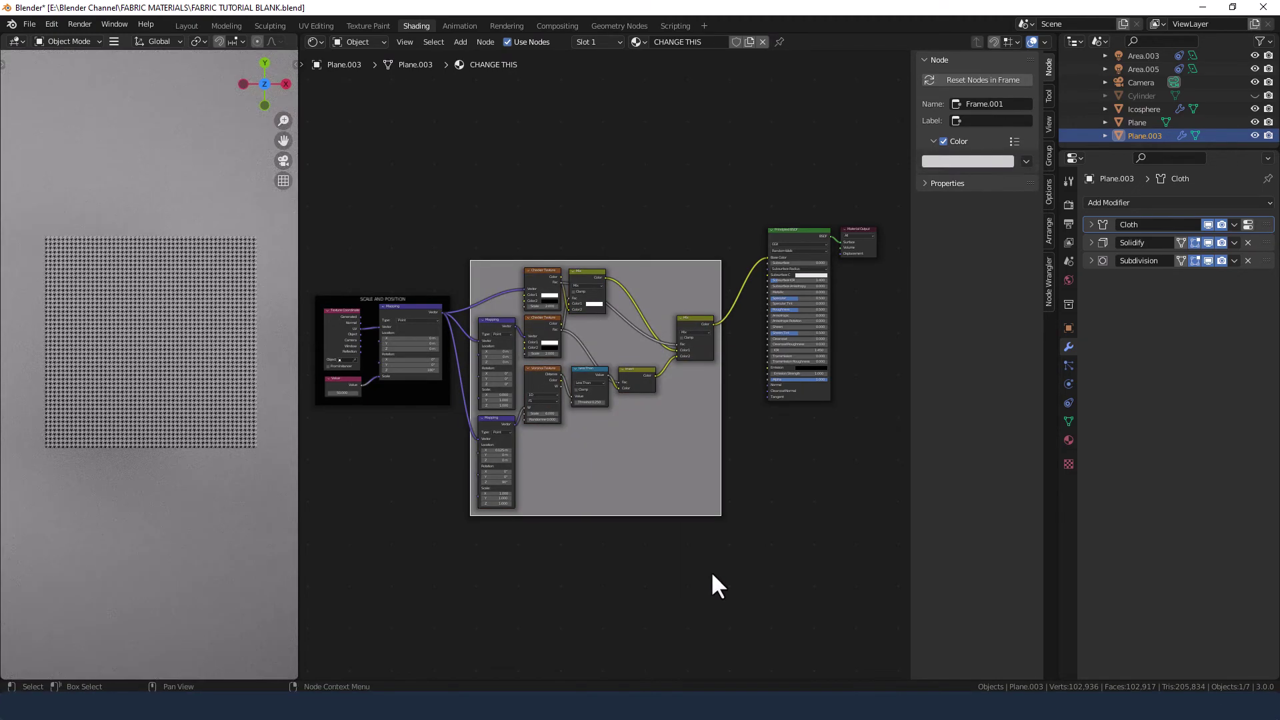
click(983, 120)
text(PATTERN)
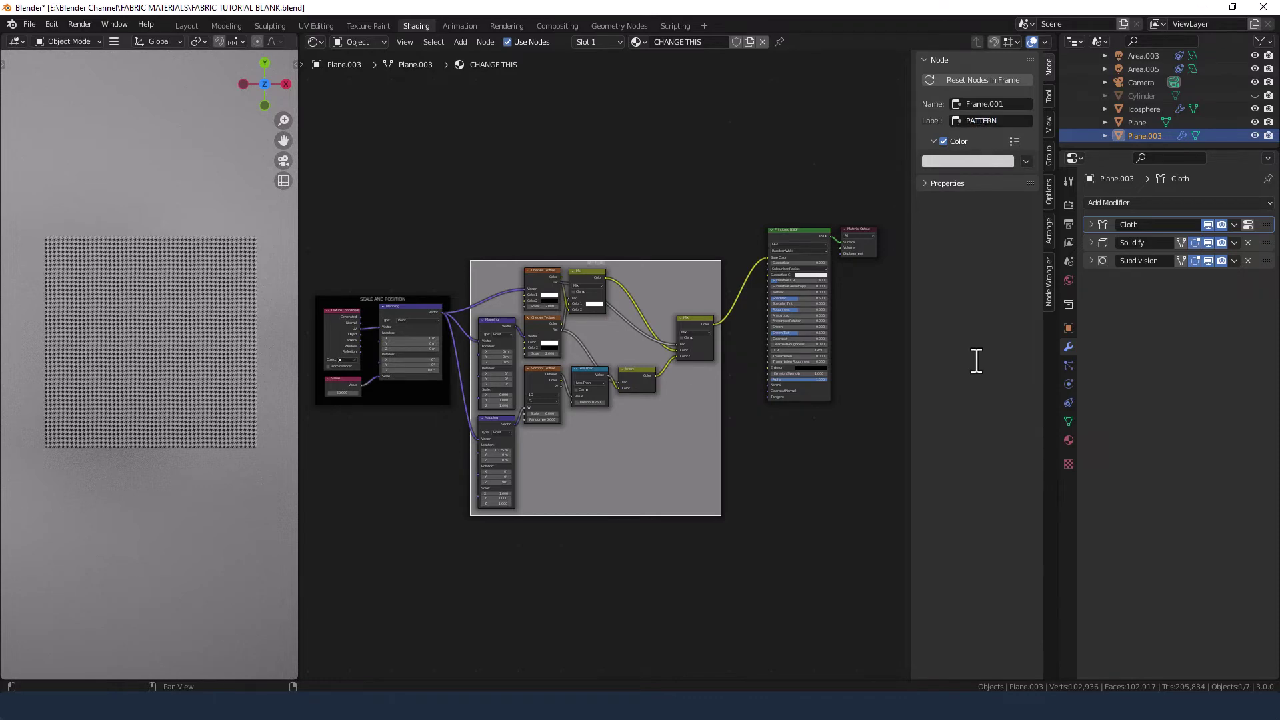
click(959, 163)
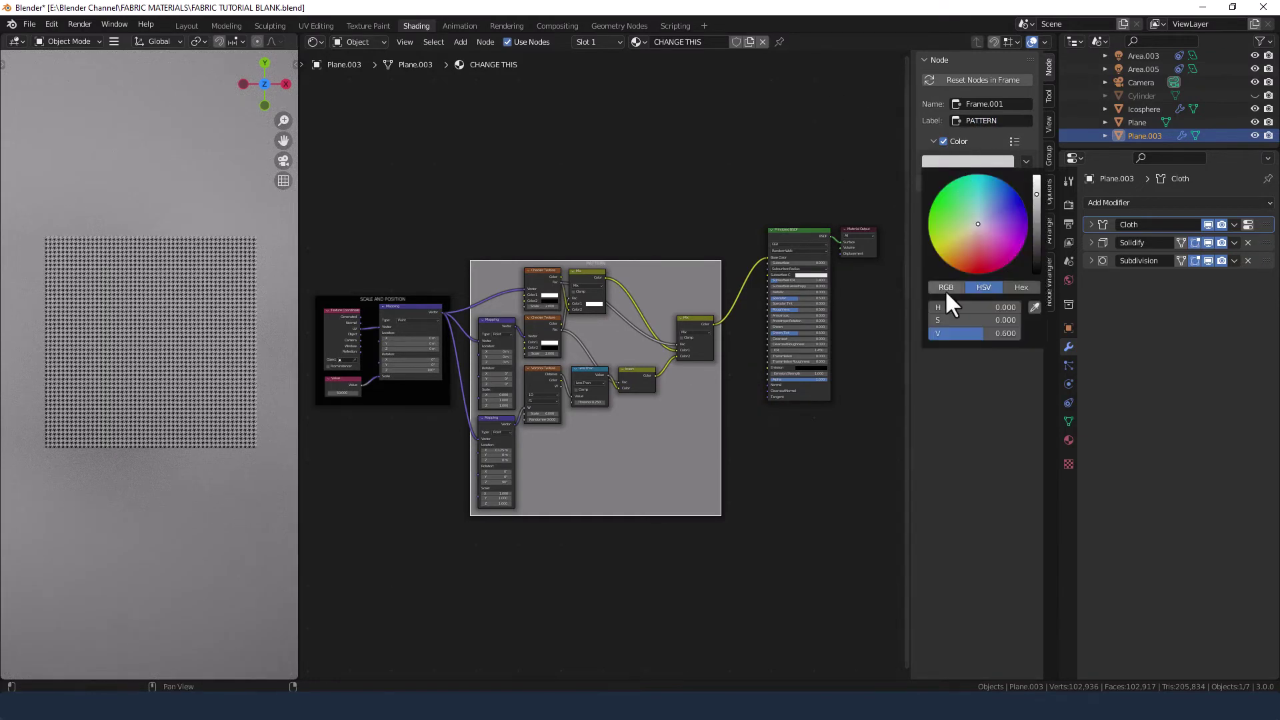
drag(954, 334, 897, 333)
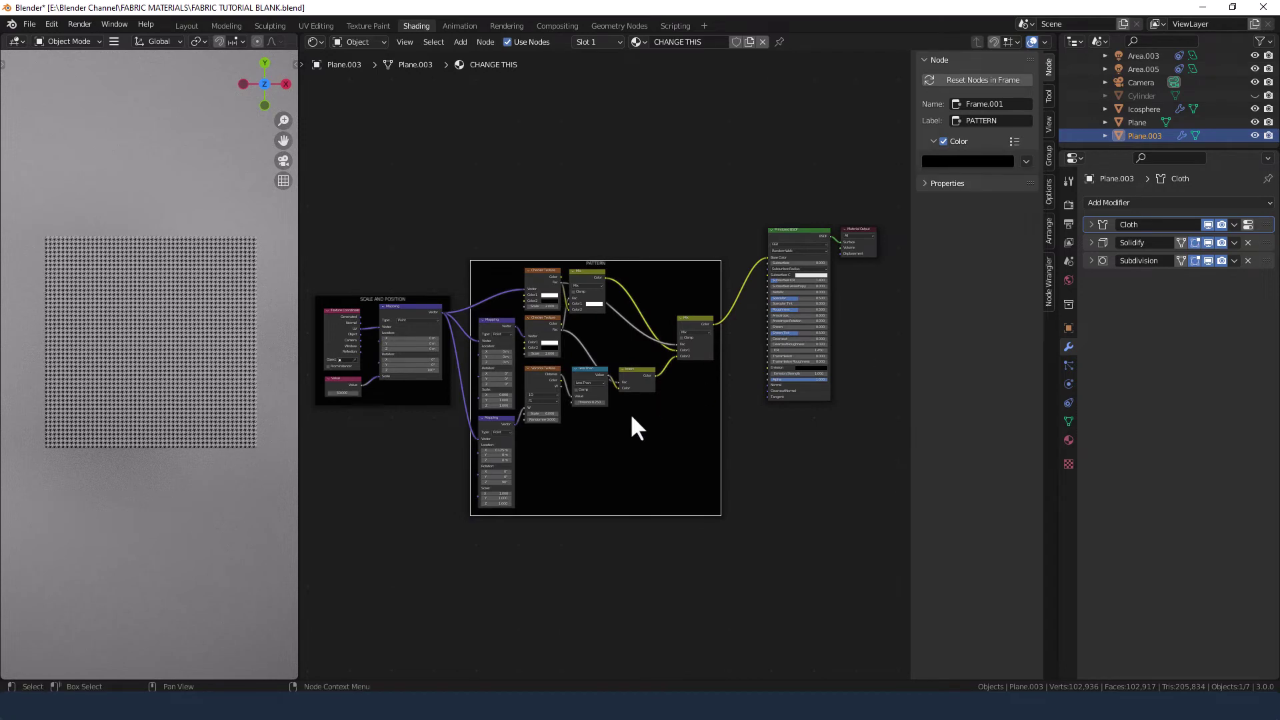
Move the PATTERN frame down to line up its upper edge with the SCALE AND POSITION frame.
drag(632, 417, 624, 445)
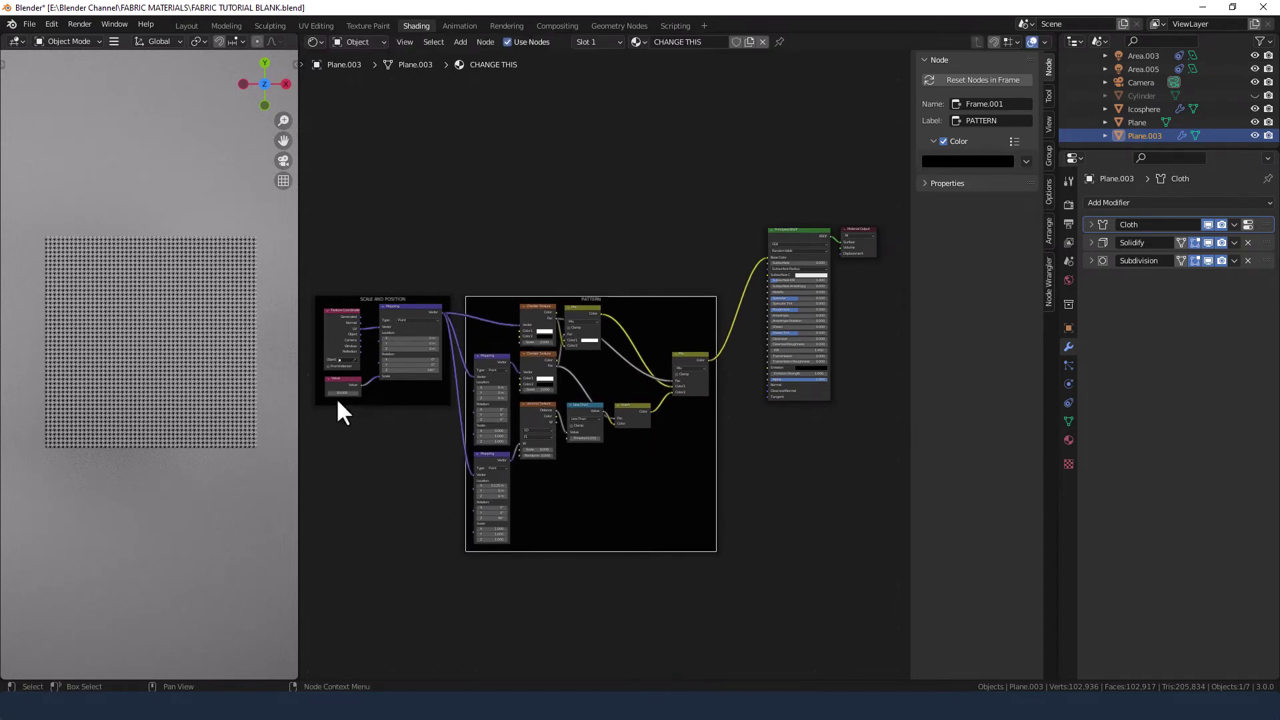
Try a Value of 28 for the pattern scale and restore it to 50.
scroll(343, 390, up, 3)
middle_drag(333, 422, 594, 372)
drag(414, 363, 373, 363)
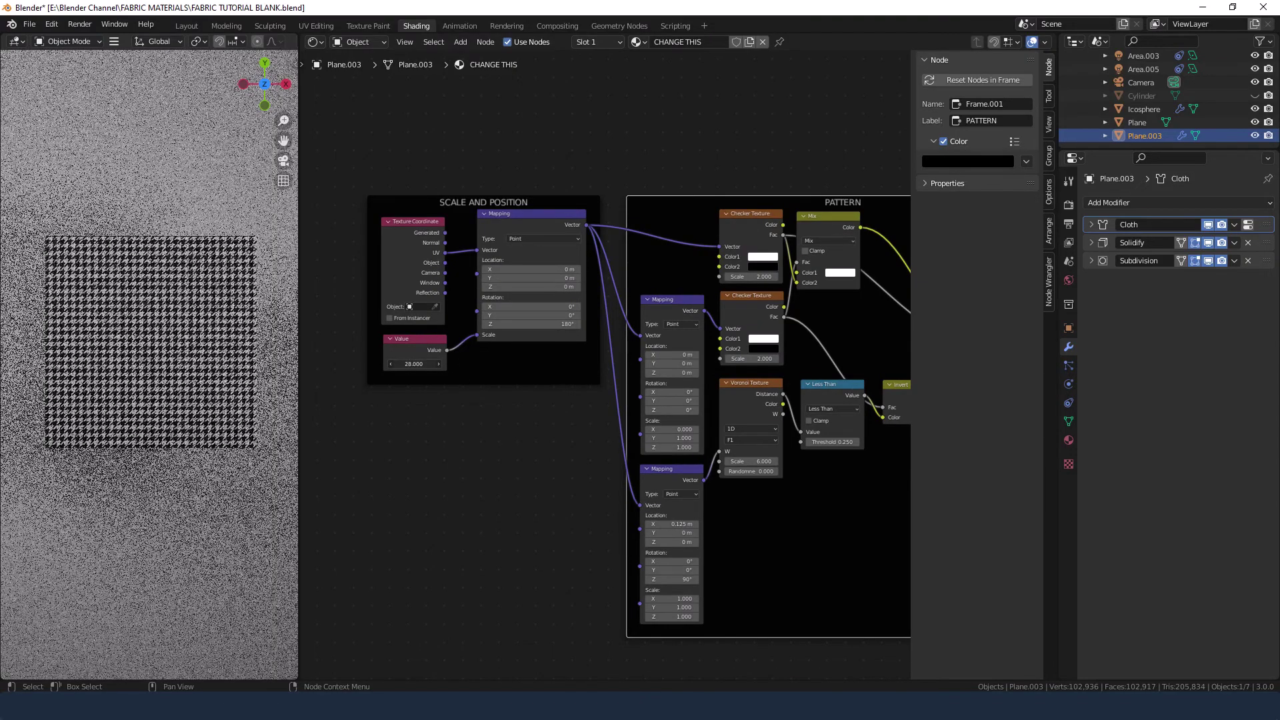
click(434, 365)
key(Return)
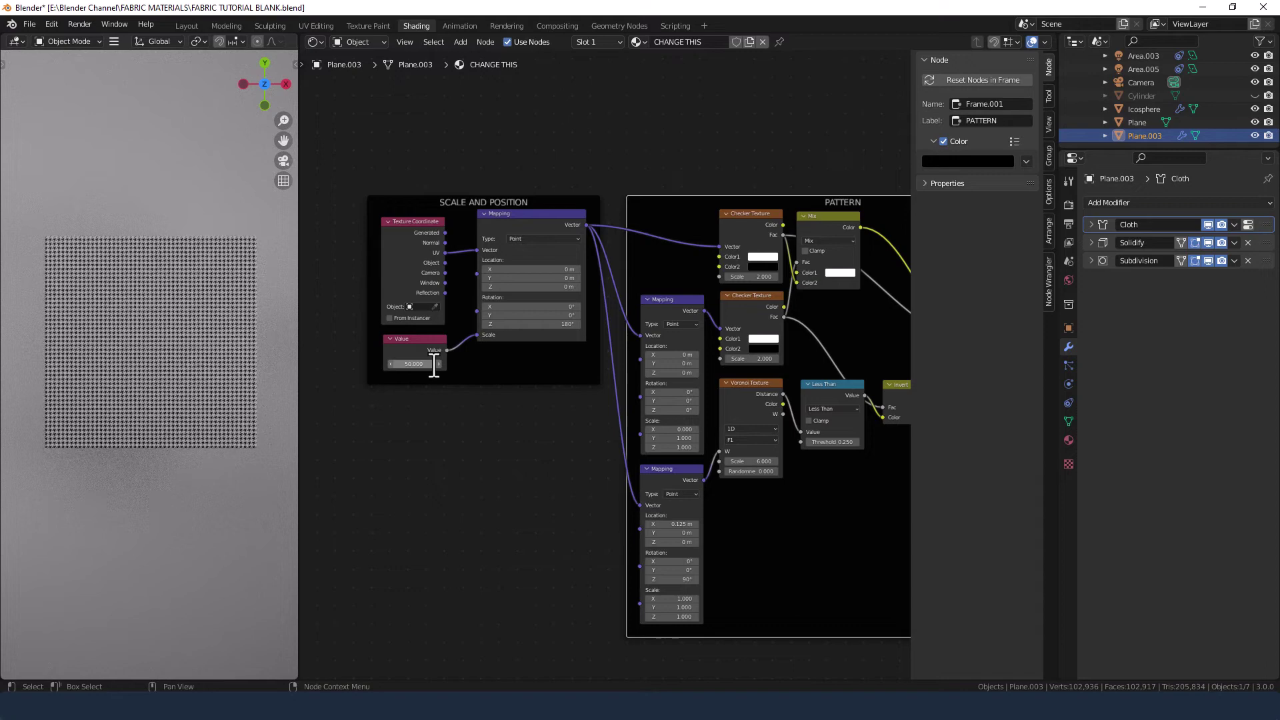
Move the Principled BSDF and Material Output nodes further away from the PATTERN frame to free up space.
scroll(826, 381, down, 3)
middle_drag(853, 395, 596, 408)
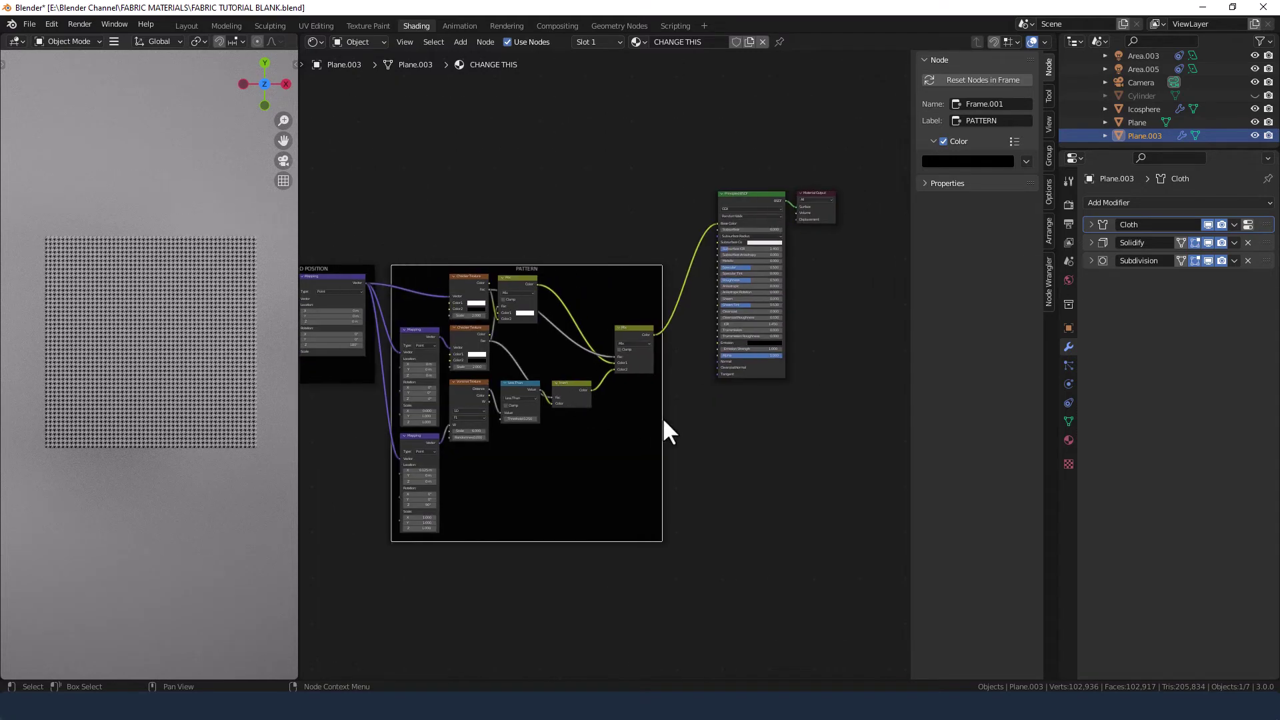
drag(710, 190, 845, 254)
scroll(749, 378, up, 1)
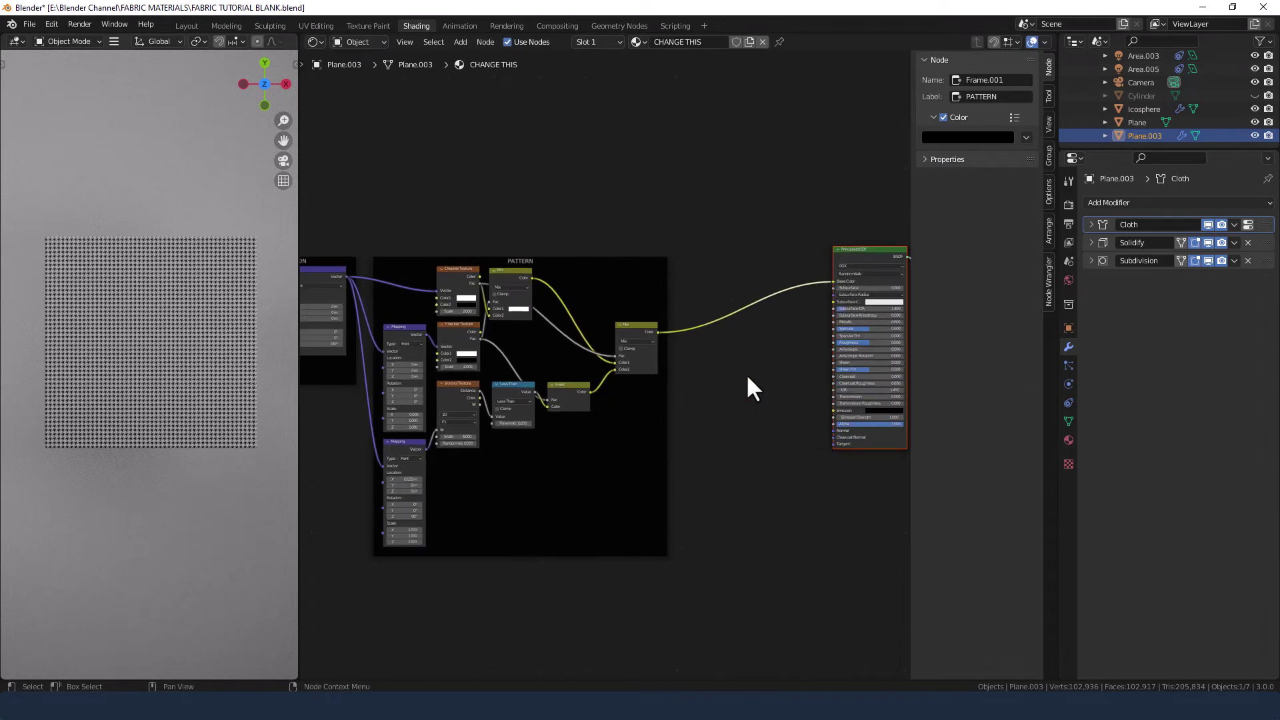
middle_drag(747, 375, 750, 337)
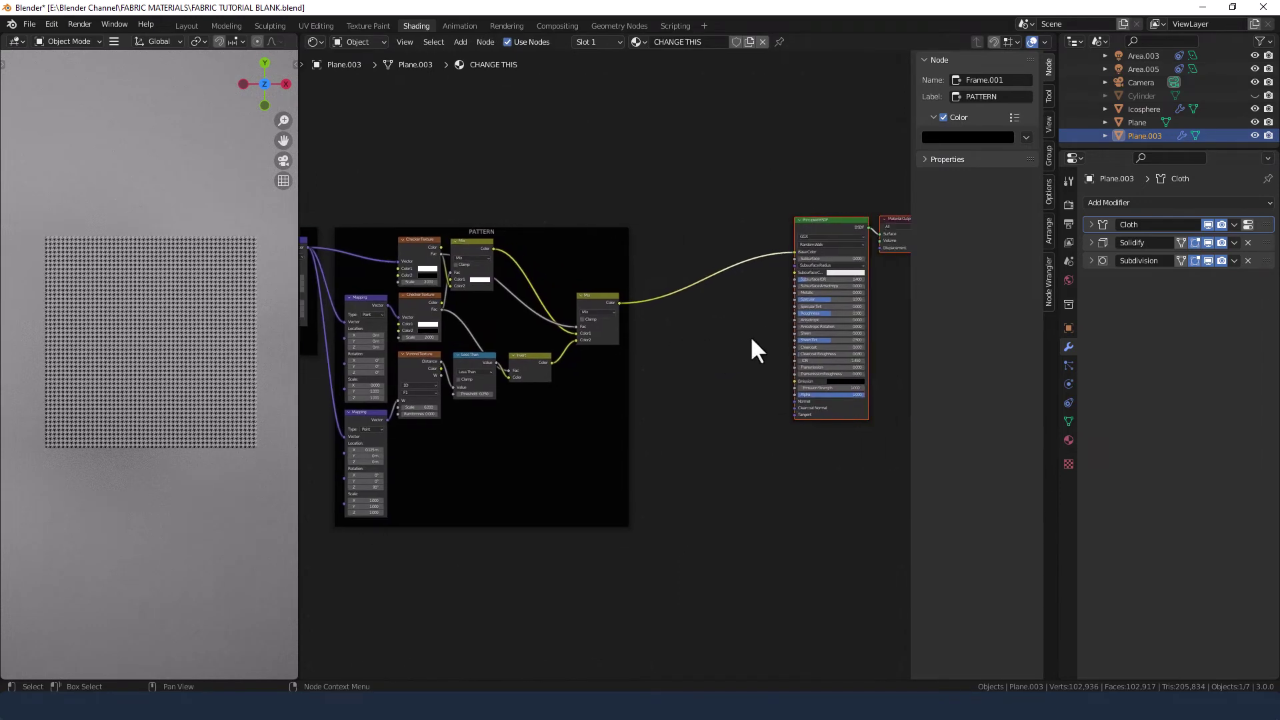
Insert a ColorRamp node into the link between the final Mix node and the Principled BSDF's Base Color.
key(shift+a)
click(700, 350)
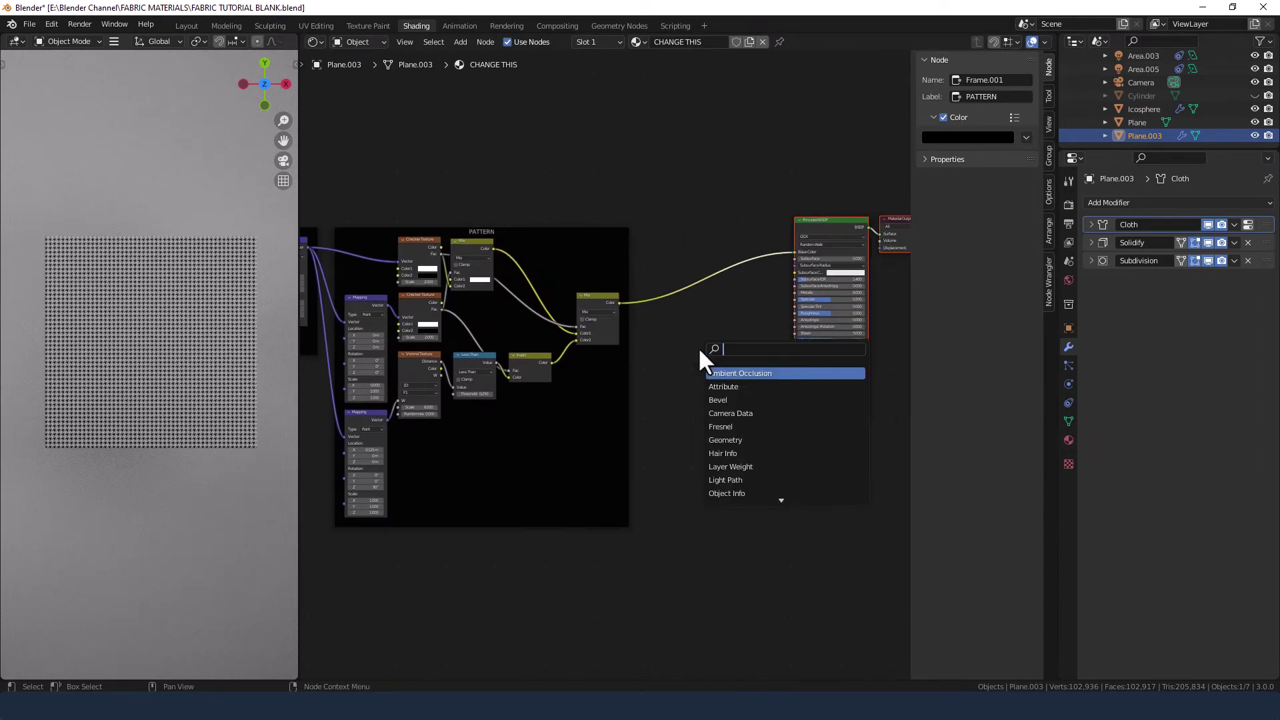
text(col)
key(Return)
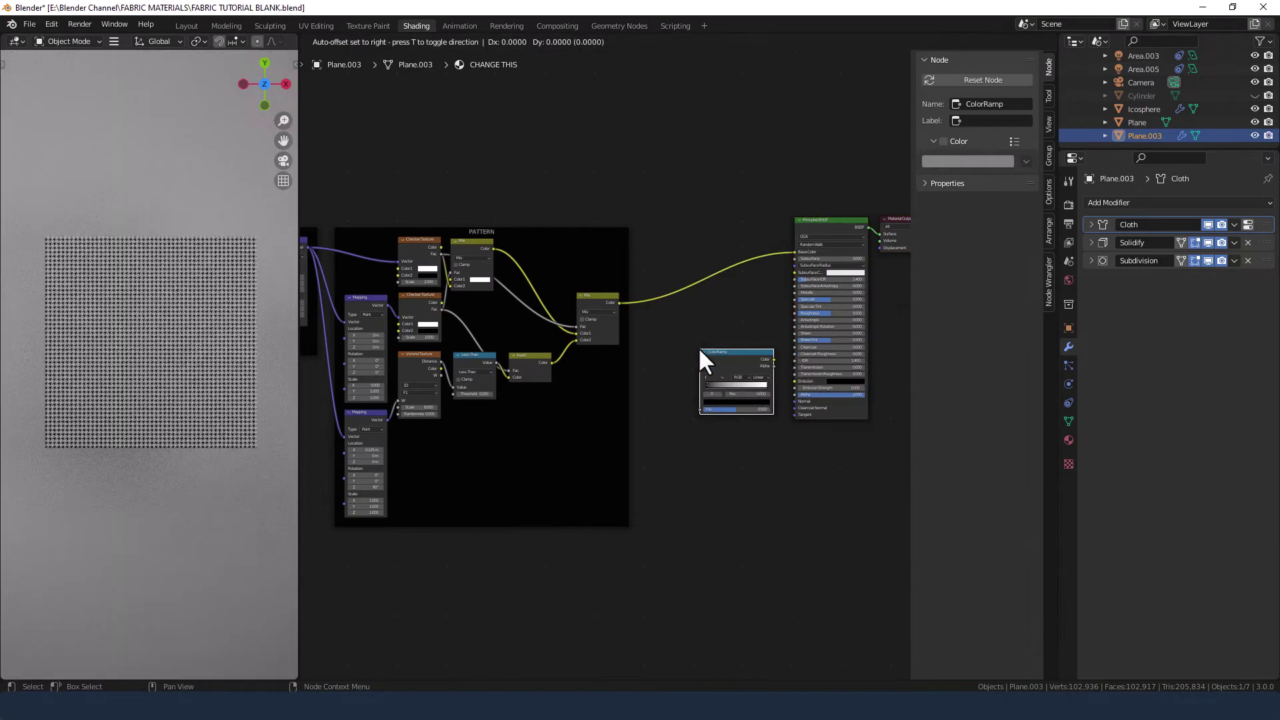
click(648, 271)
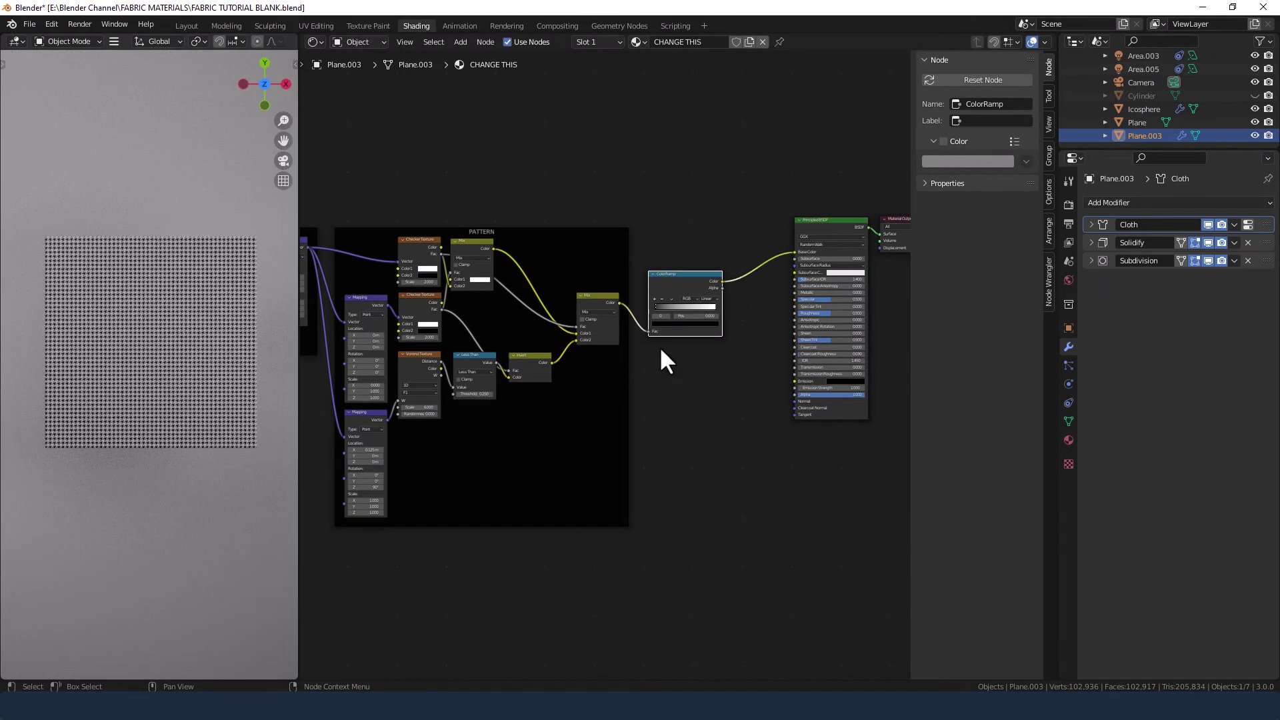
Set the ColorRamp's interpolation to Constant.
scroll(706, 297, up, 3)
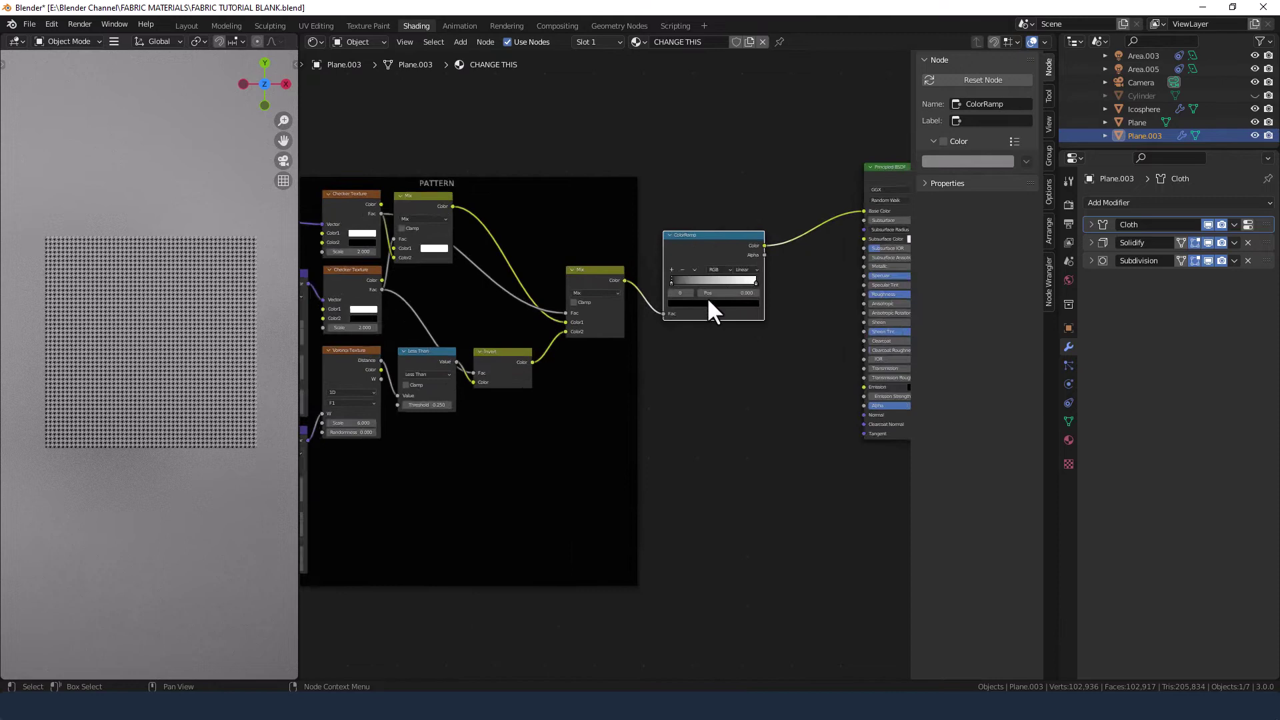
click(783, 245)
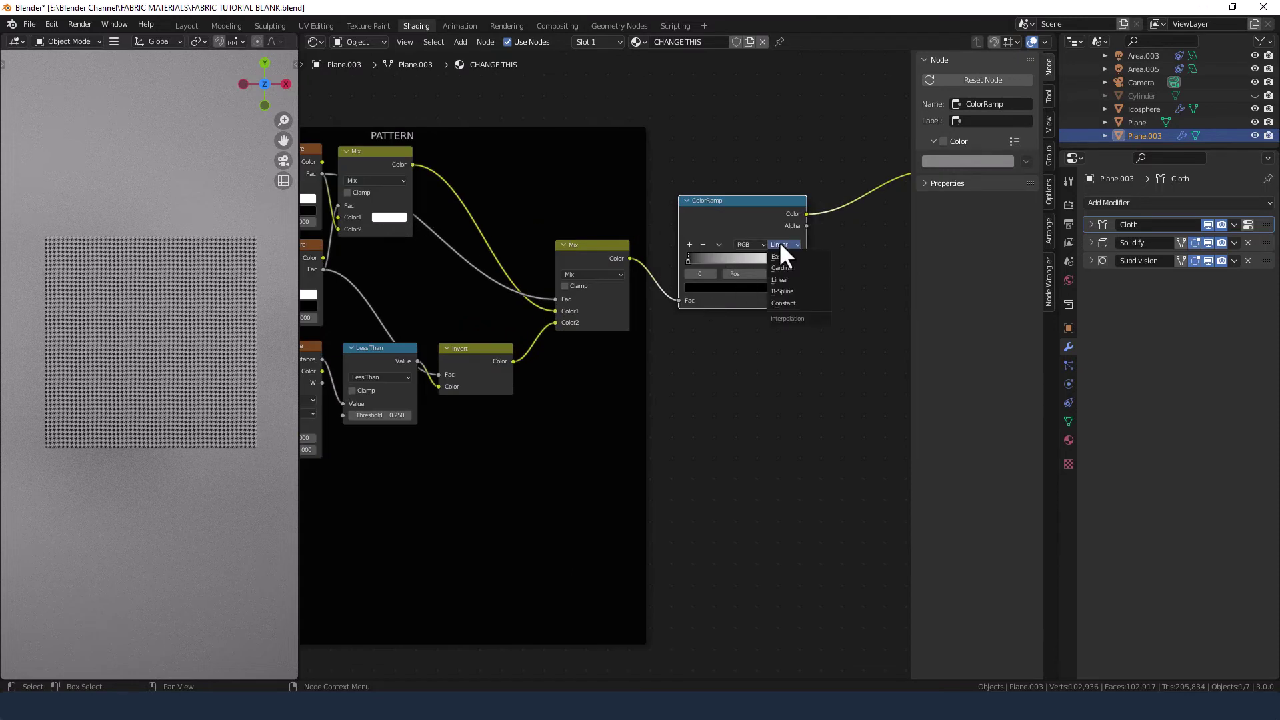
click(787, 303)
Try adjusting the saturation of the ColorRamp's white stop at position 1.
scroll(786, 302, up, 3)
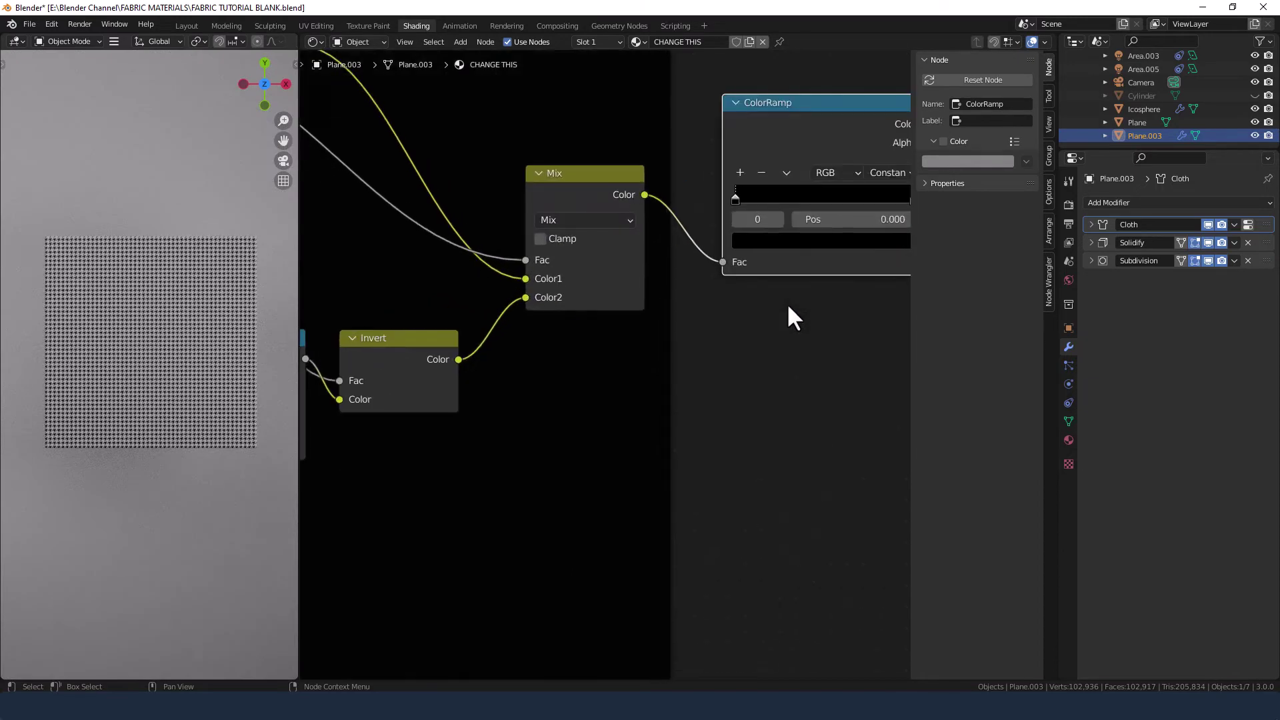
middle_drag(787, 303, 629, 337)
click(756, 232)
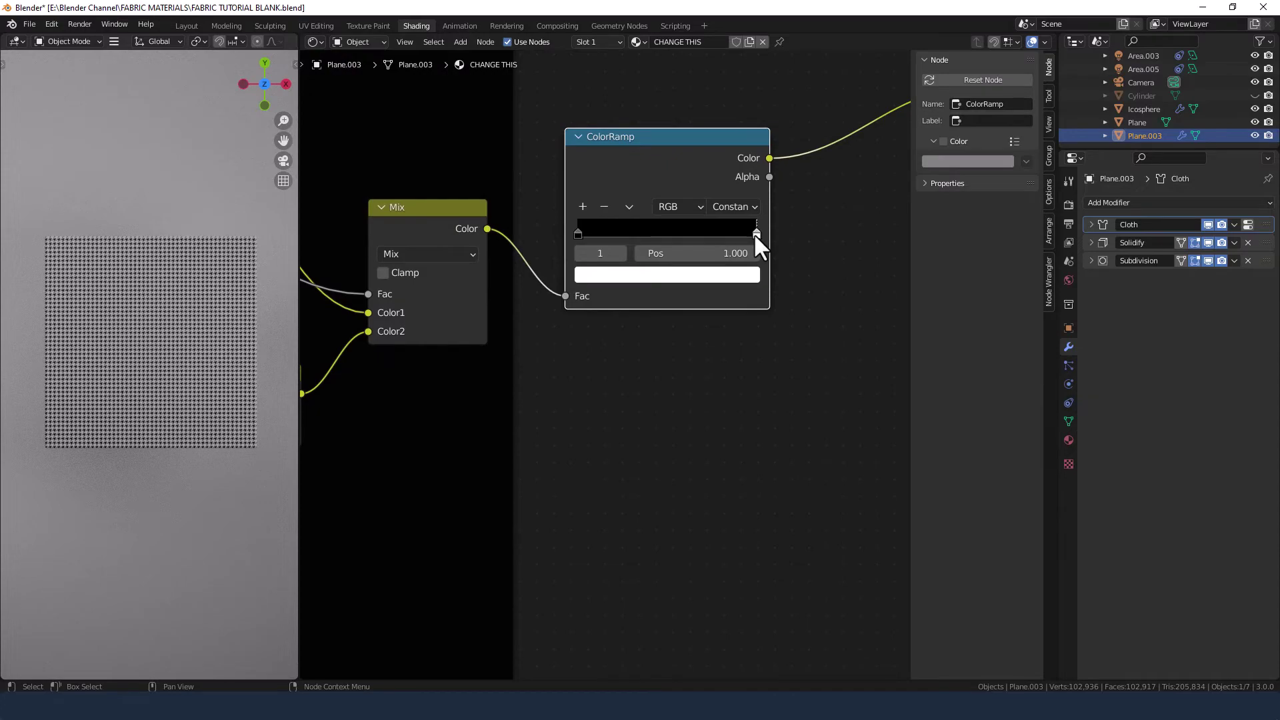
click(703, 274)
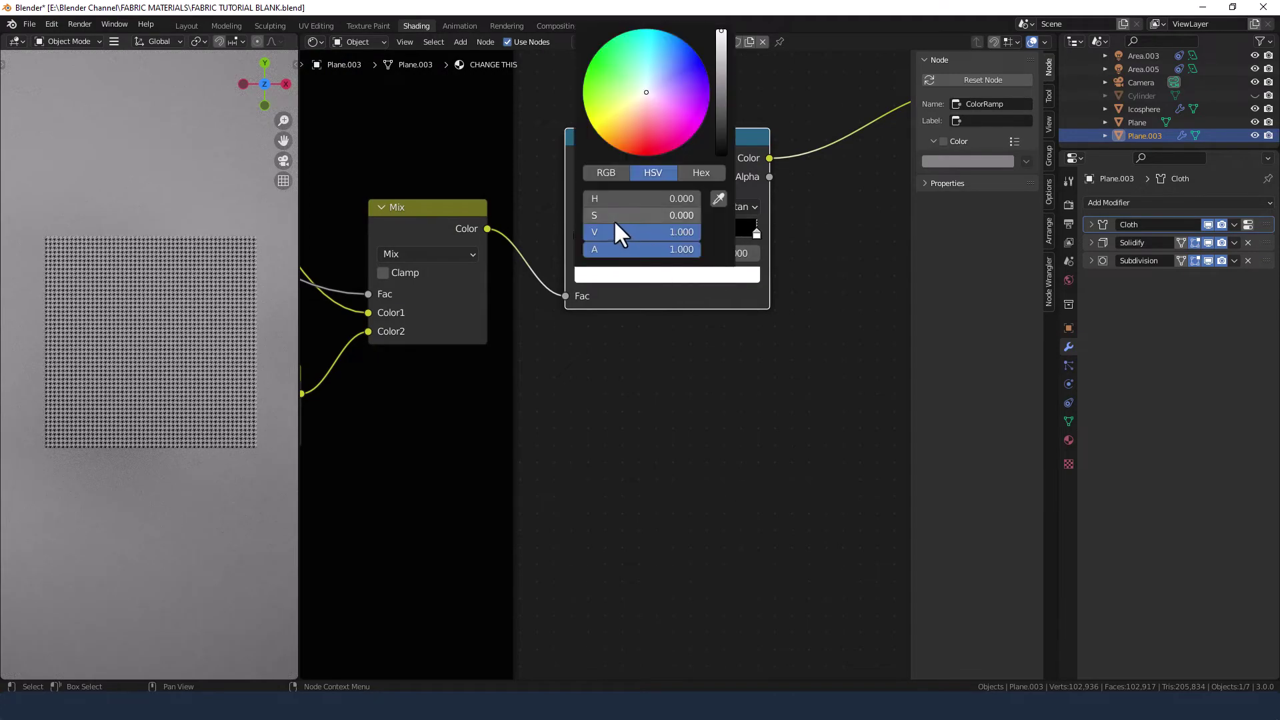
drag(614, 215, 586, 215)
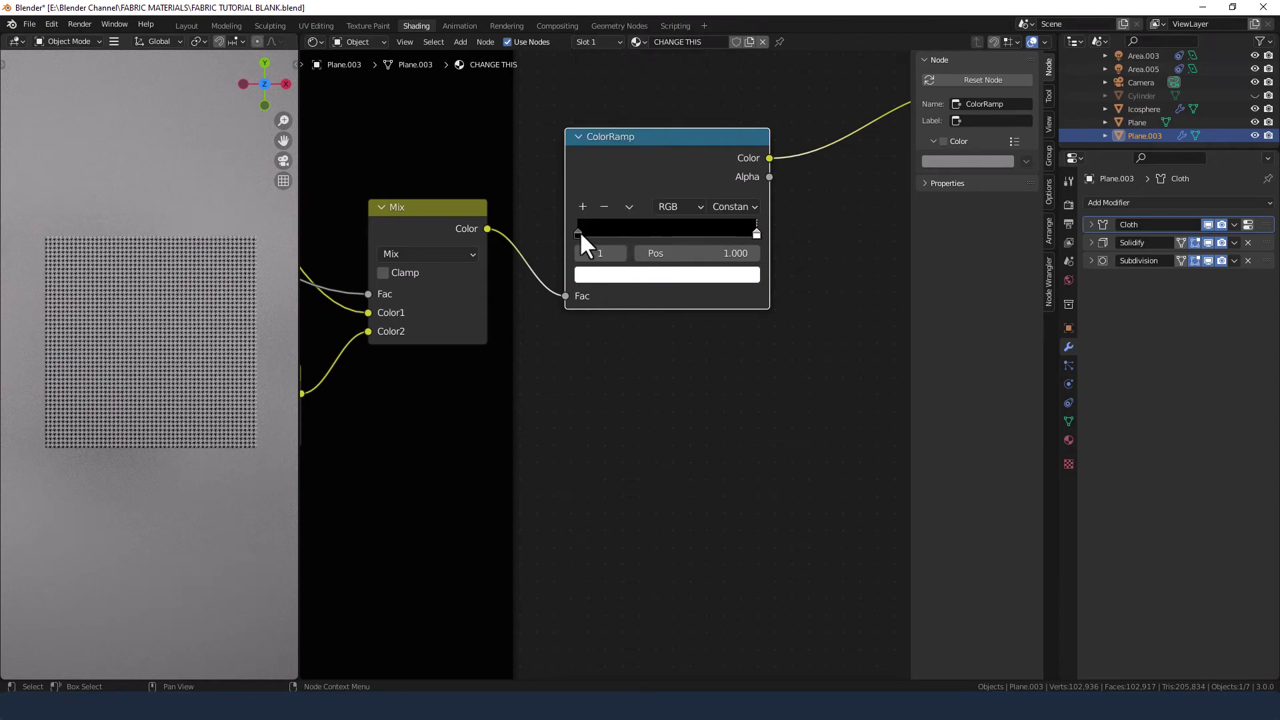
Change the ColorRamp's black stop at position 0 to pure red with saturation and value at 1.
click(578, 232)
click(593, 270)
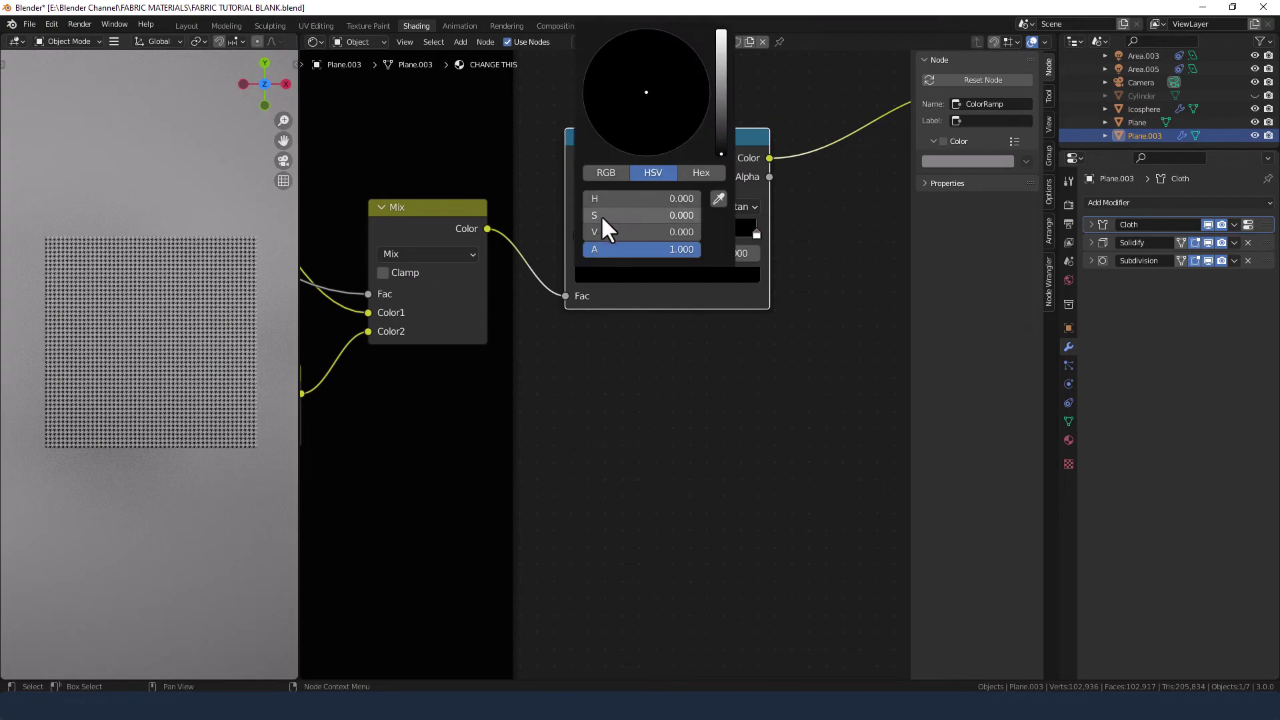
drag(601, 231, 700, 231)
drag(623, 215, 707, 214)
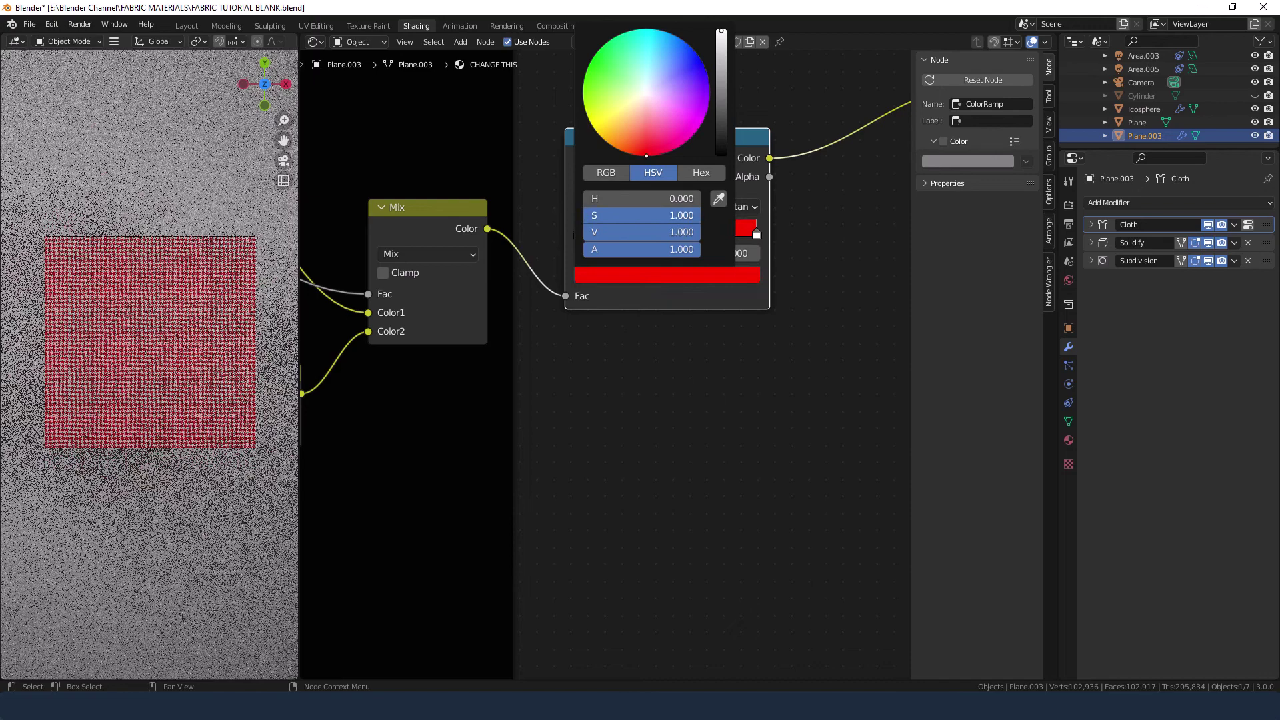
scroll(143, 314, up, 10)
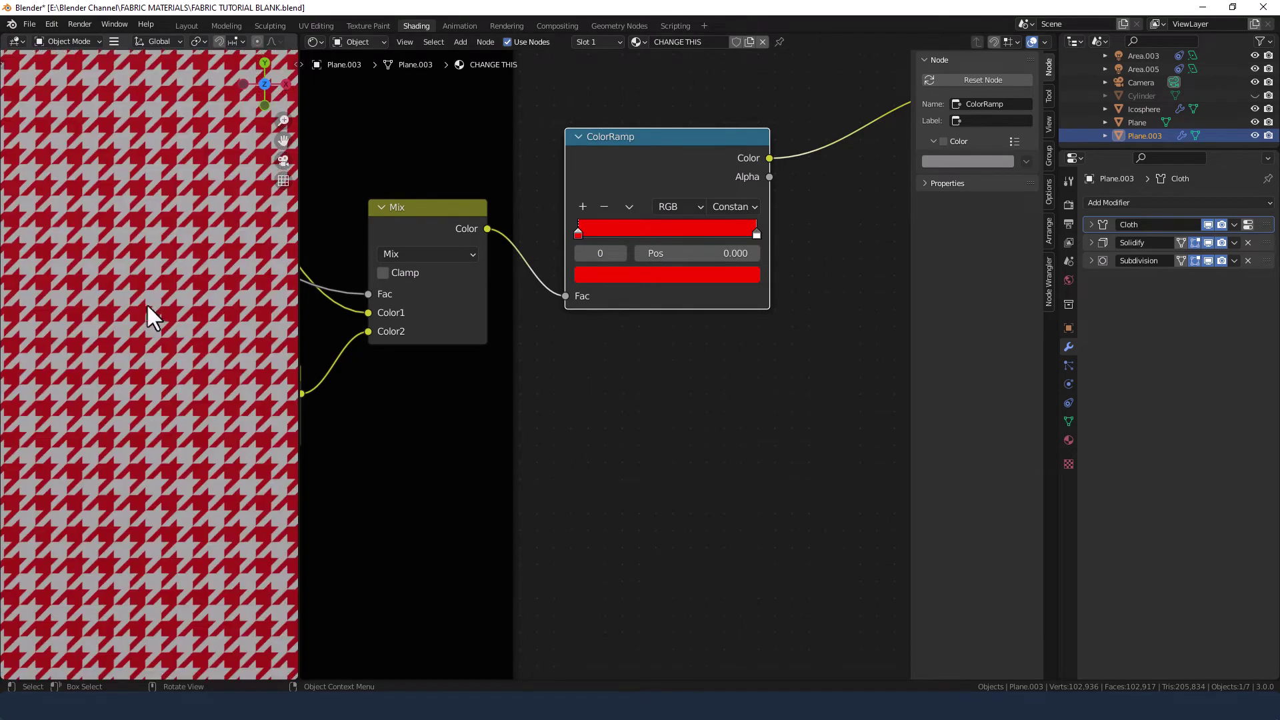
Change the ColorRamp's white stop at position 1 to a muted greyish blue.
click(756, 234)
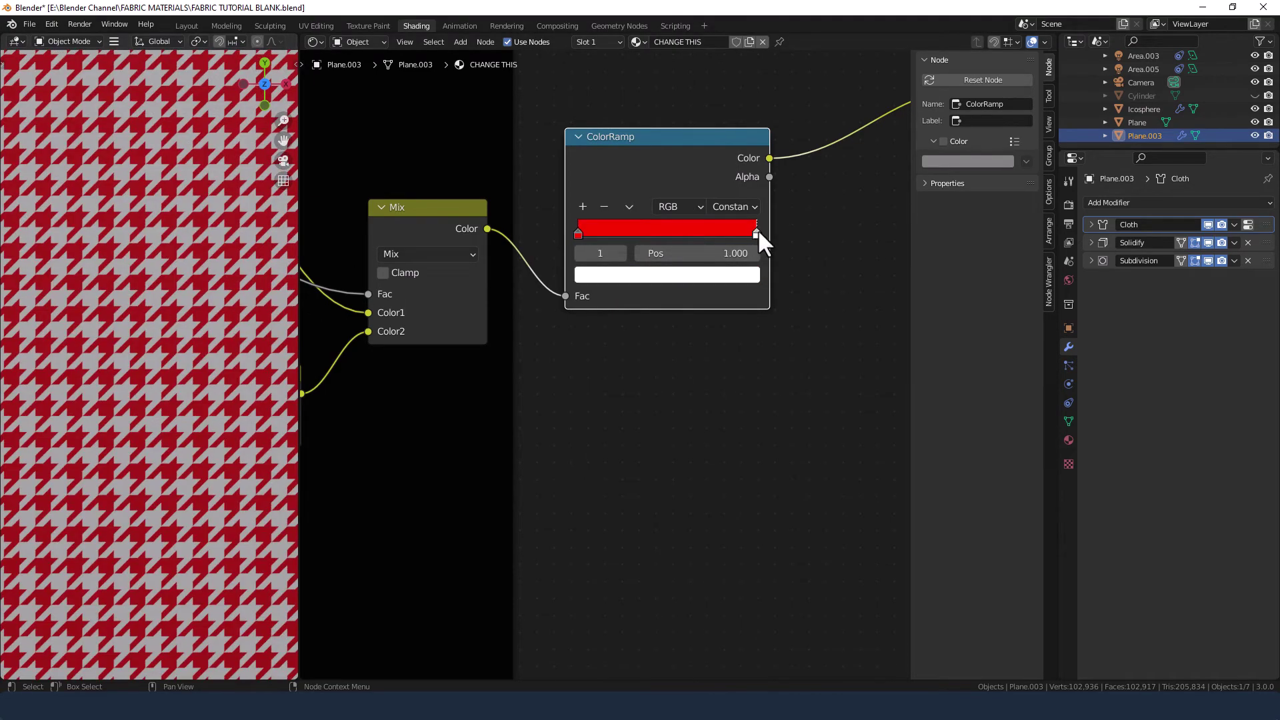
click(667, 275)
drag(662, 232, 697, 215)
mouse_move(648, 152)
mouse_down()
mouse_move(637, 62)
mouse_move(672, 44)
mouse_move(690, 77)
mouse_move(657, 110)
mouse_move(657, 75)
mouse_up()
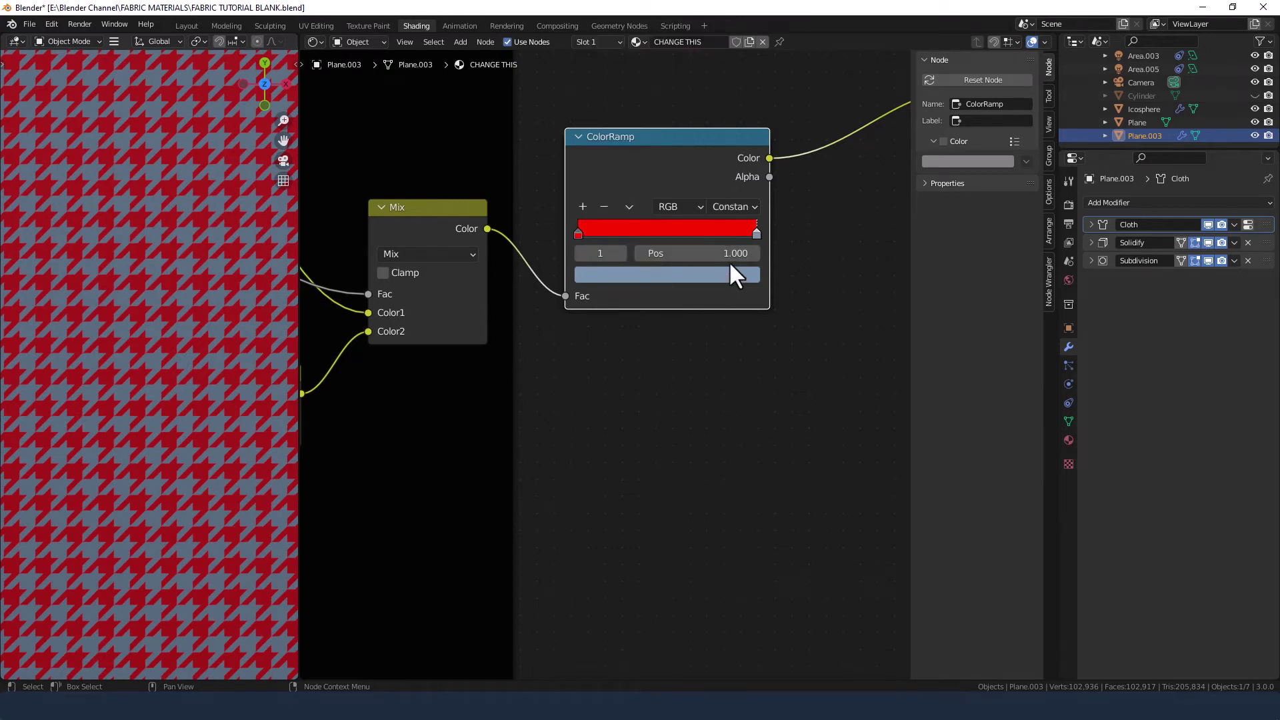
Soften the ColorRamp's red stop to pink by setting its saturation to 0.653.
click(577, 233)
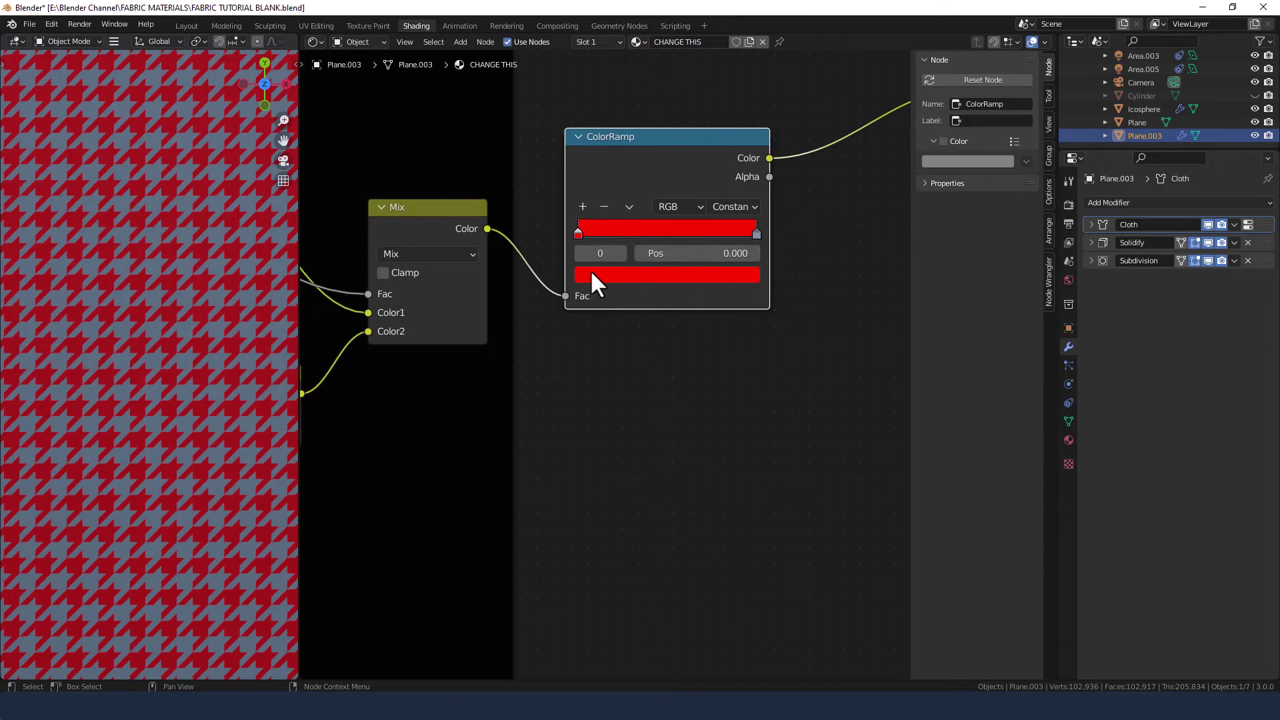
click(593, 276)
drag(622, 211, 585, 215)
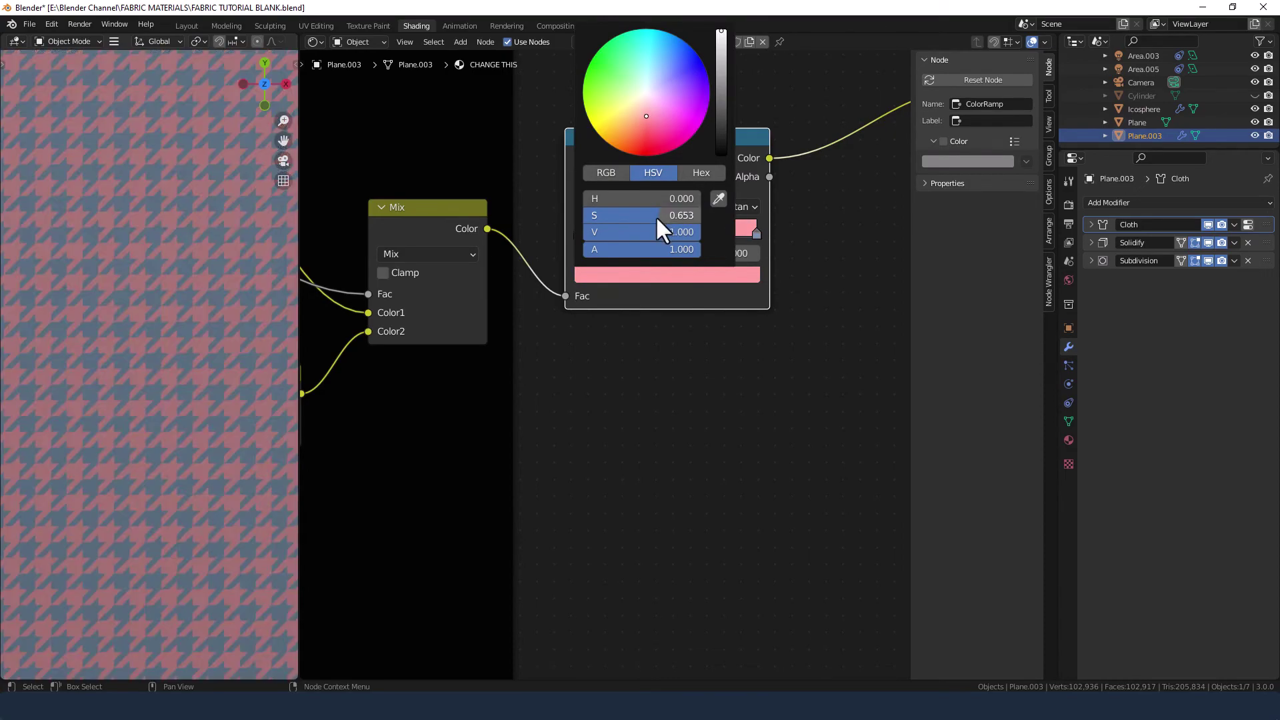
Raise the ColorRamp node slightly and enclose it in a frame labelled COLOUR.
scroll(629, 387, down, 5)
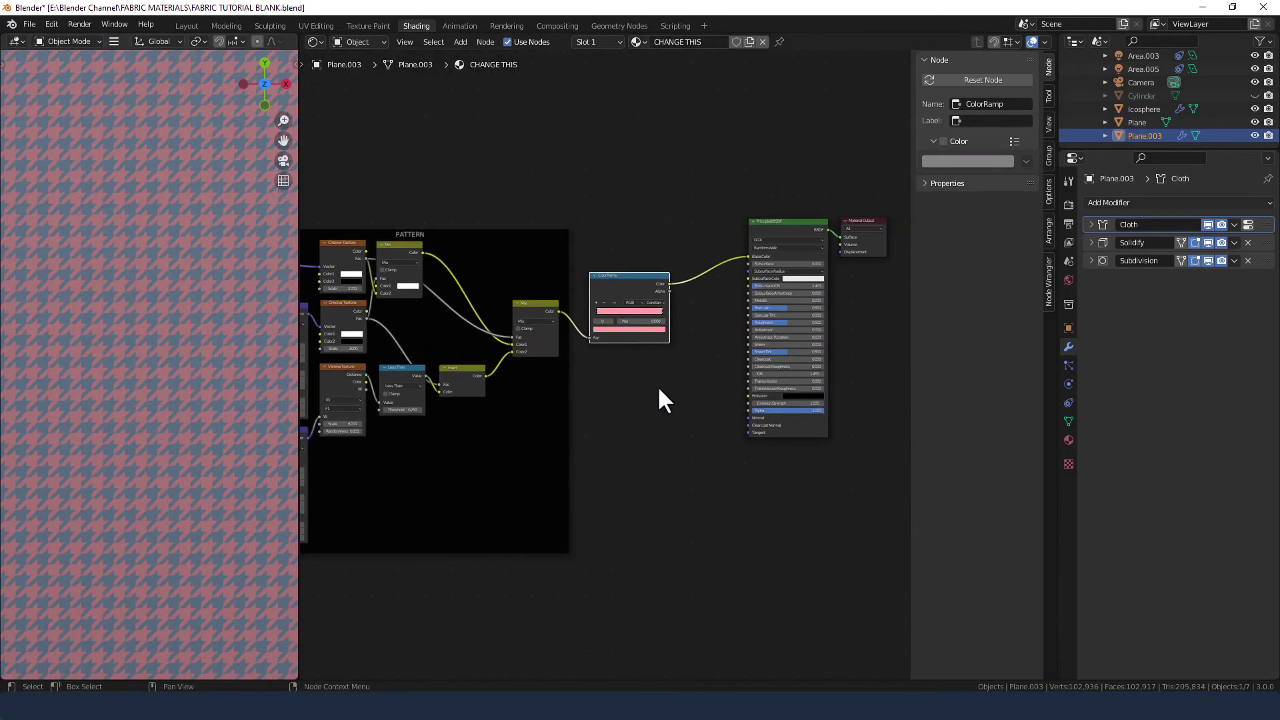
drag(623, 277, 628, 235)
key(ctrl+j)
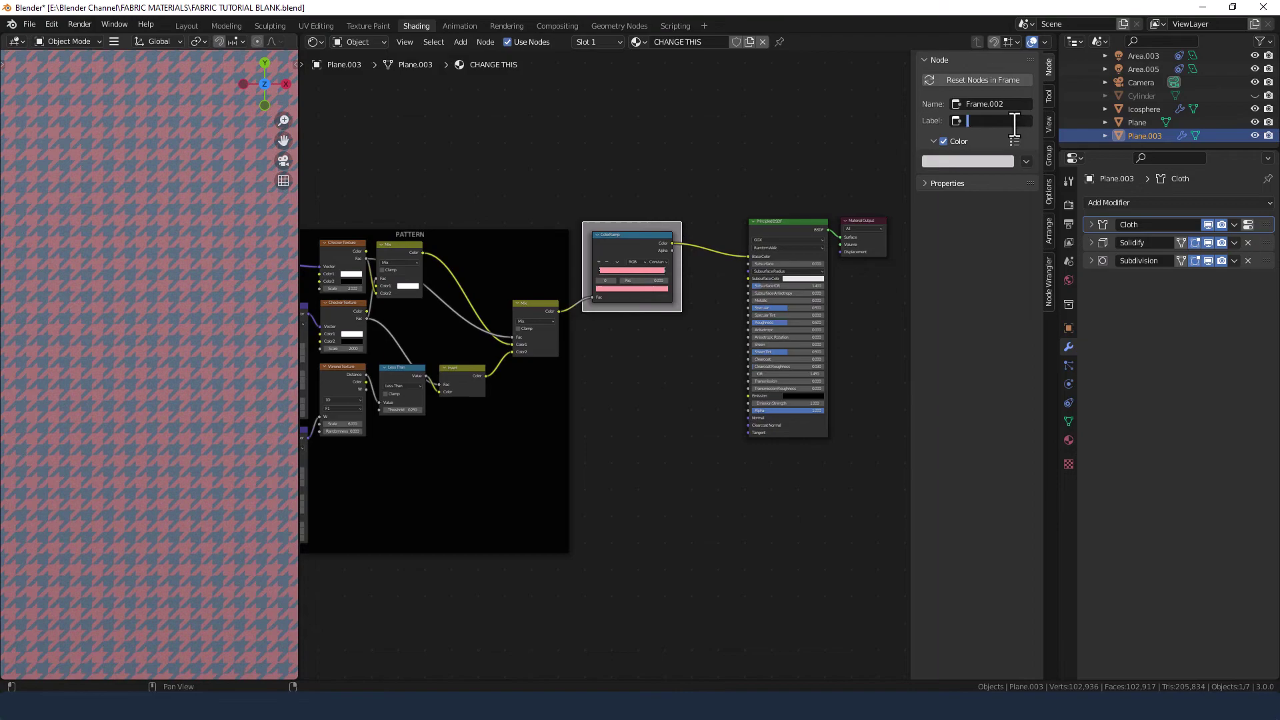
text(COLOUR)
key(Return)
Set the COLOUR frame's color to black and line the frame up with the upper edge of the PATTERN frame.
click(978, 164)
drag(983, 333, 933, 333)
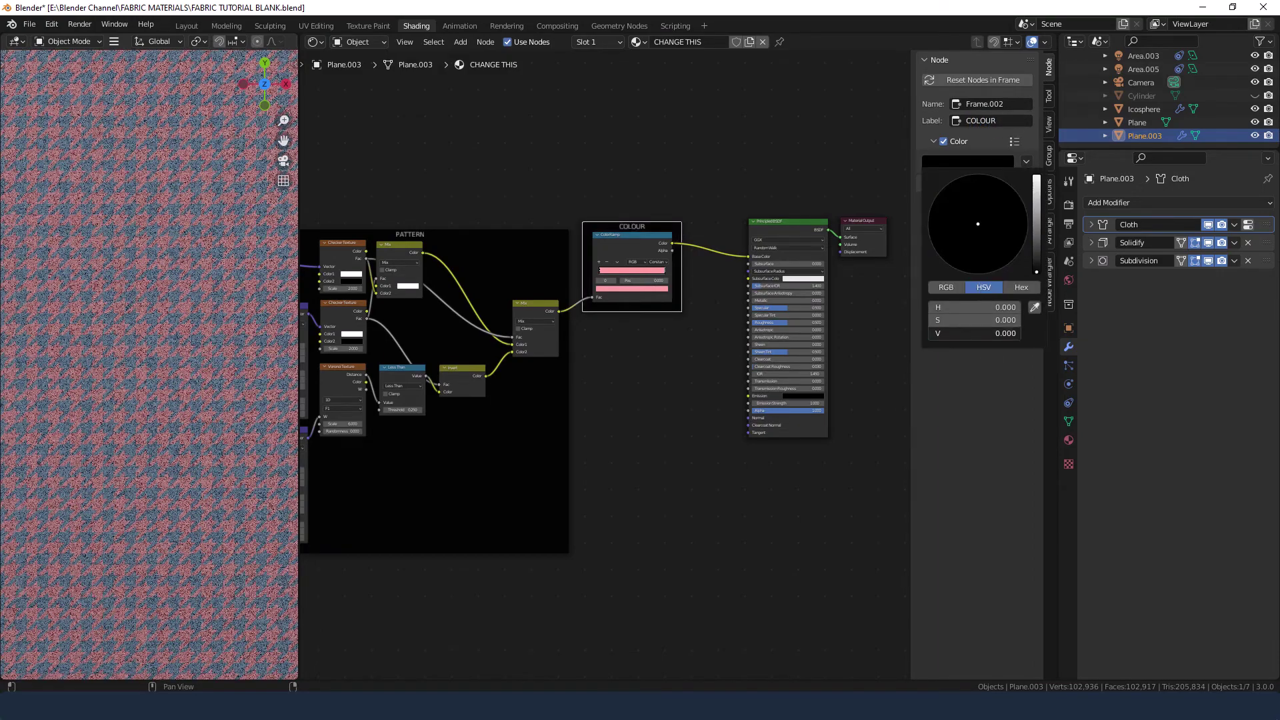
drag(662, 232, 664, 239)
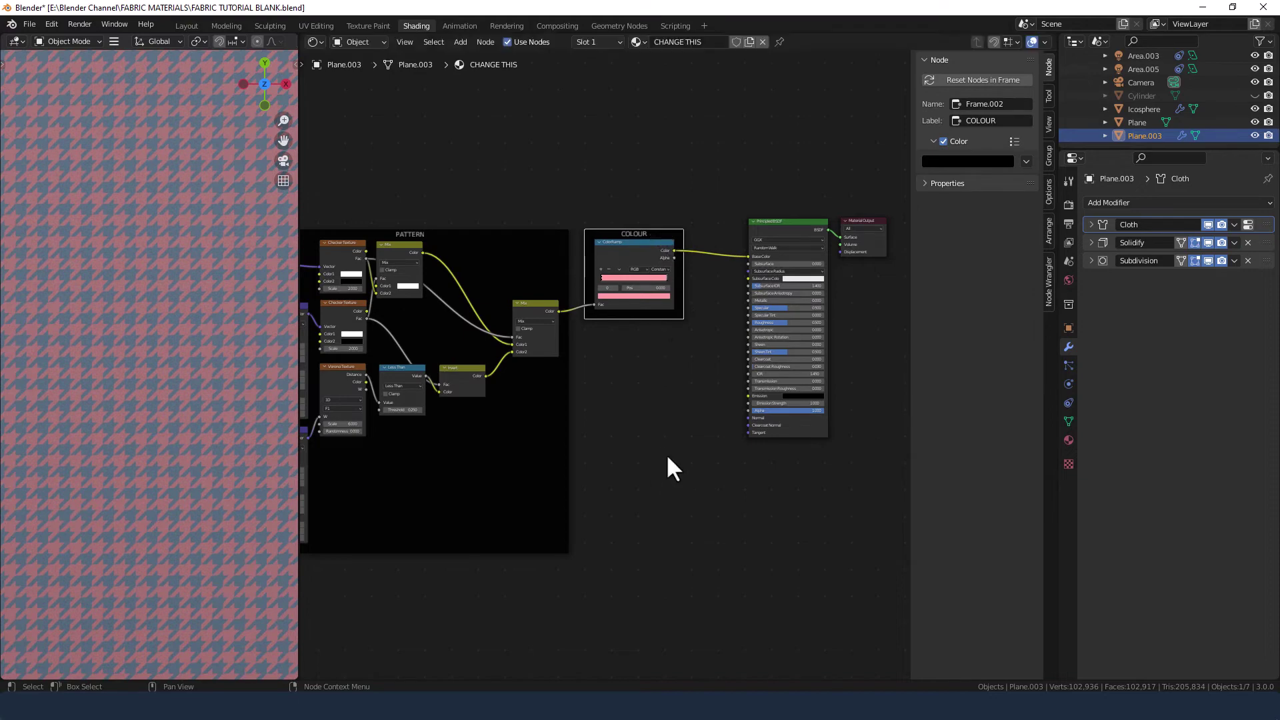
click(630, 412)
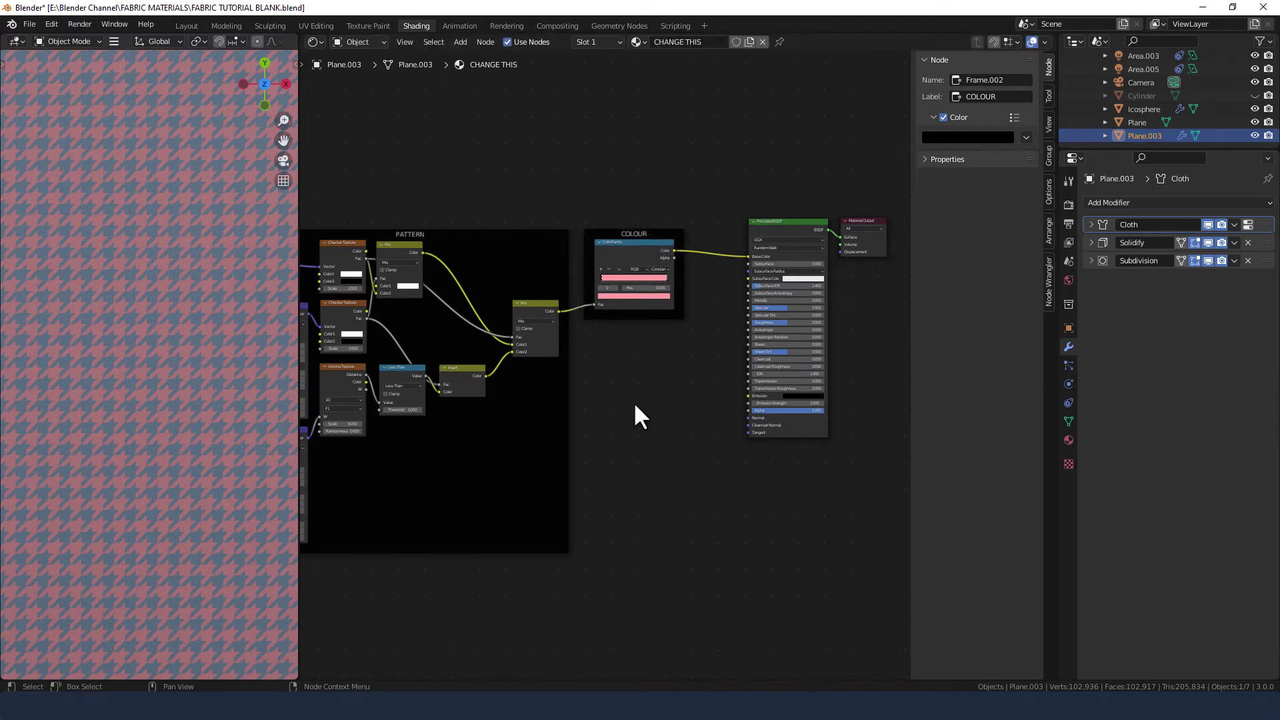
Shift the Principled BSDF and Material Output nodes further from the COLOUR frame to make room for more nodes.
scroll(634, 401, down, 1)
middle_drag(678, 437, 657, 406)
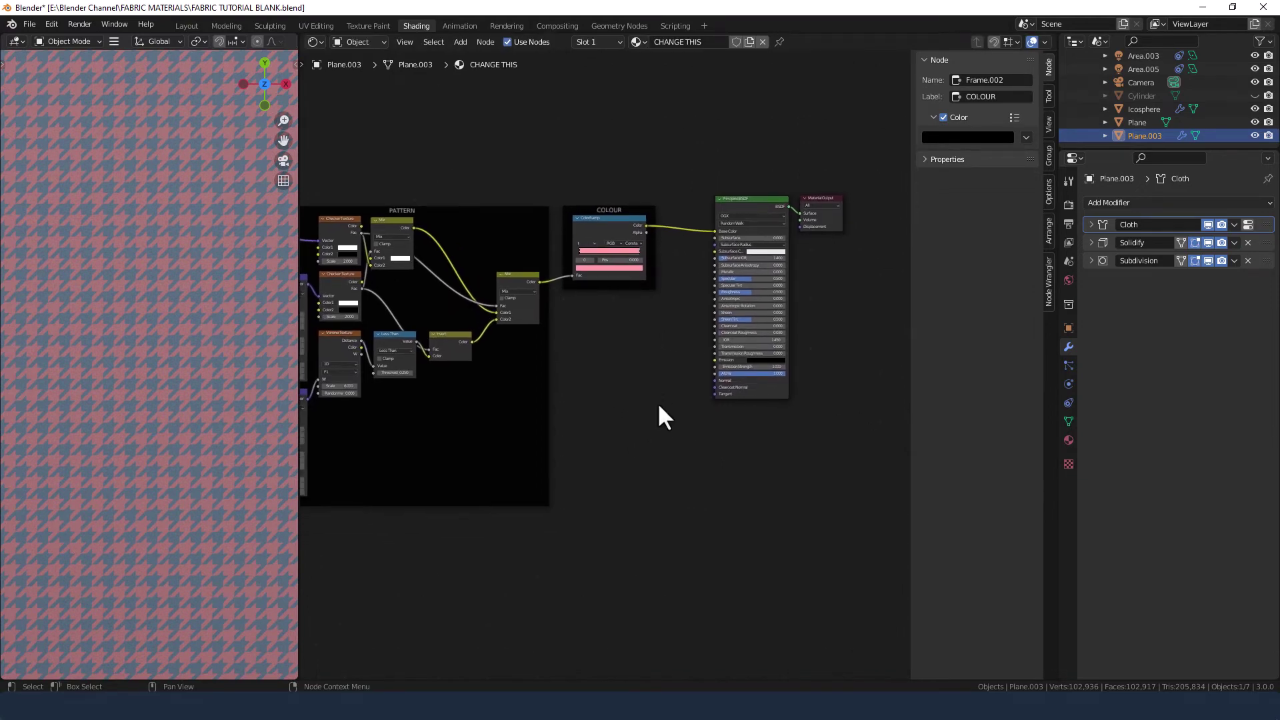
drag(730, 130, 834, 270)
drag(753, 202, 808, 215)
Add a Noise Texture node in the empty space below the COLOUR frame, beside the PATTERN frame.
key(shift+a)
click(634, 371)
text(NOIS)
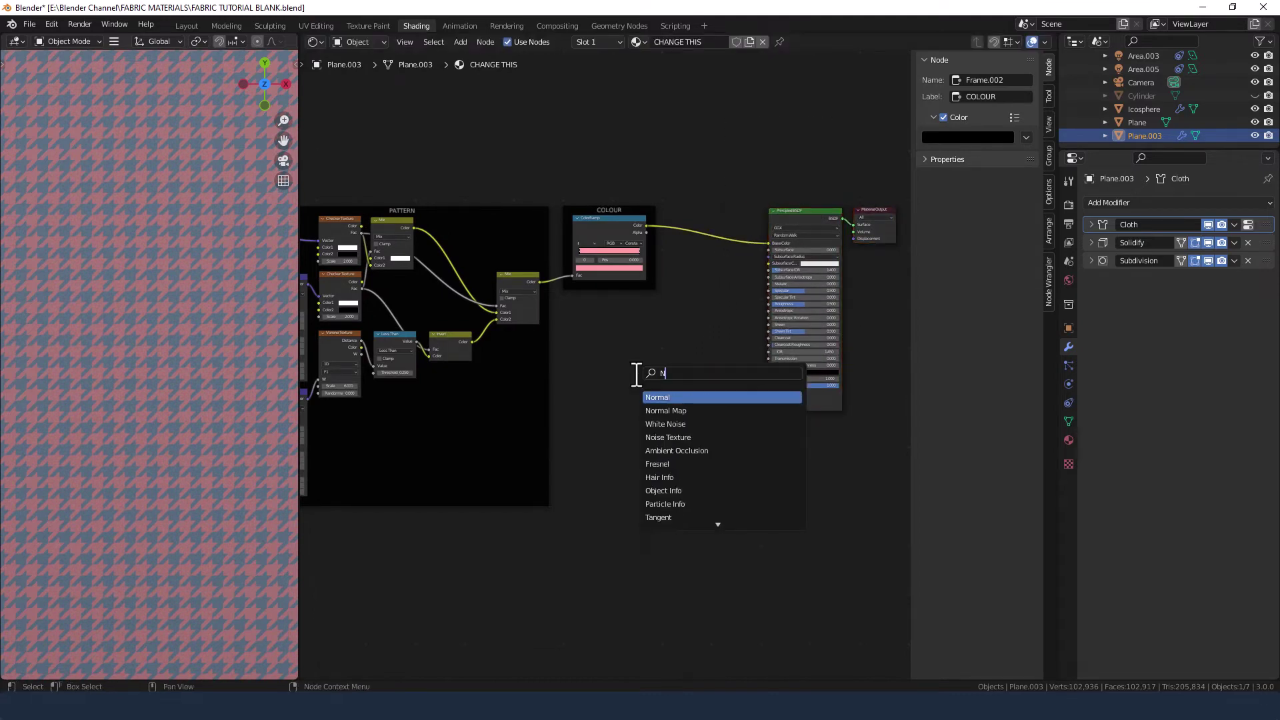
click(668, 410)
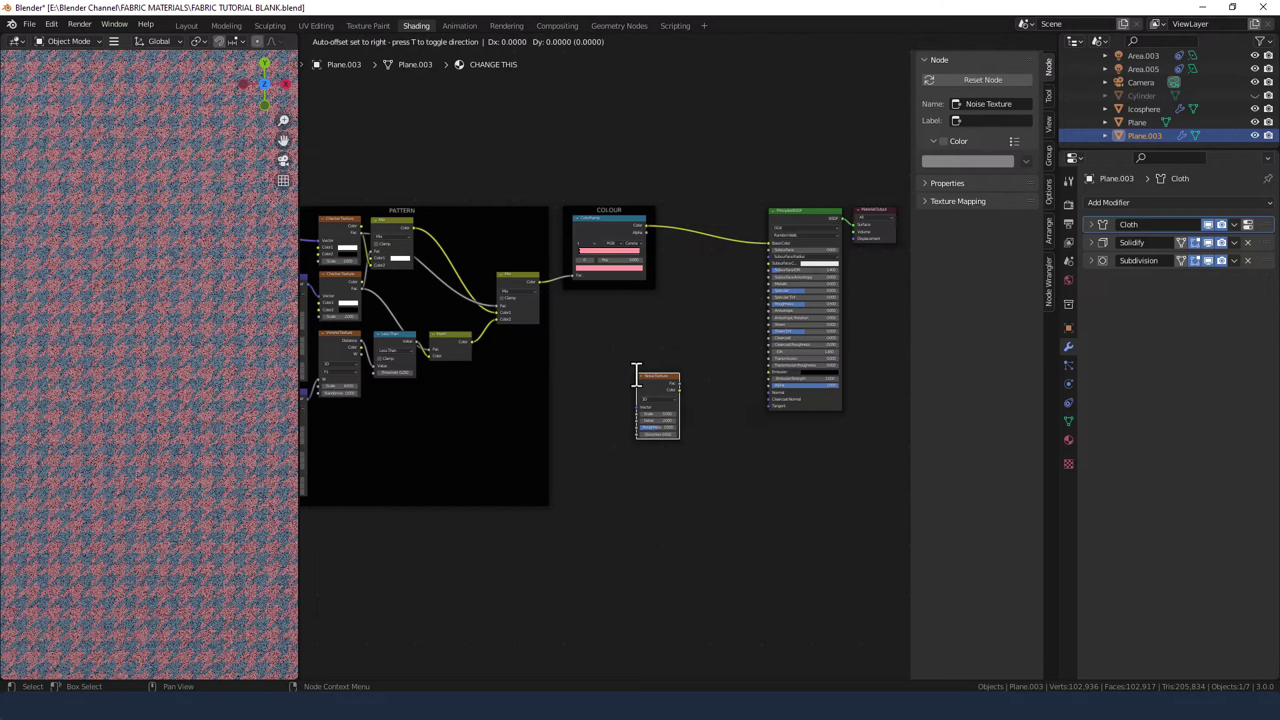
click(563, 389)
Add a second ColorRamp node next to the Noise Texture node.
key(shift+a)
click(638, 456)
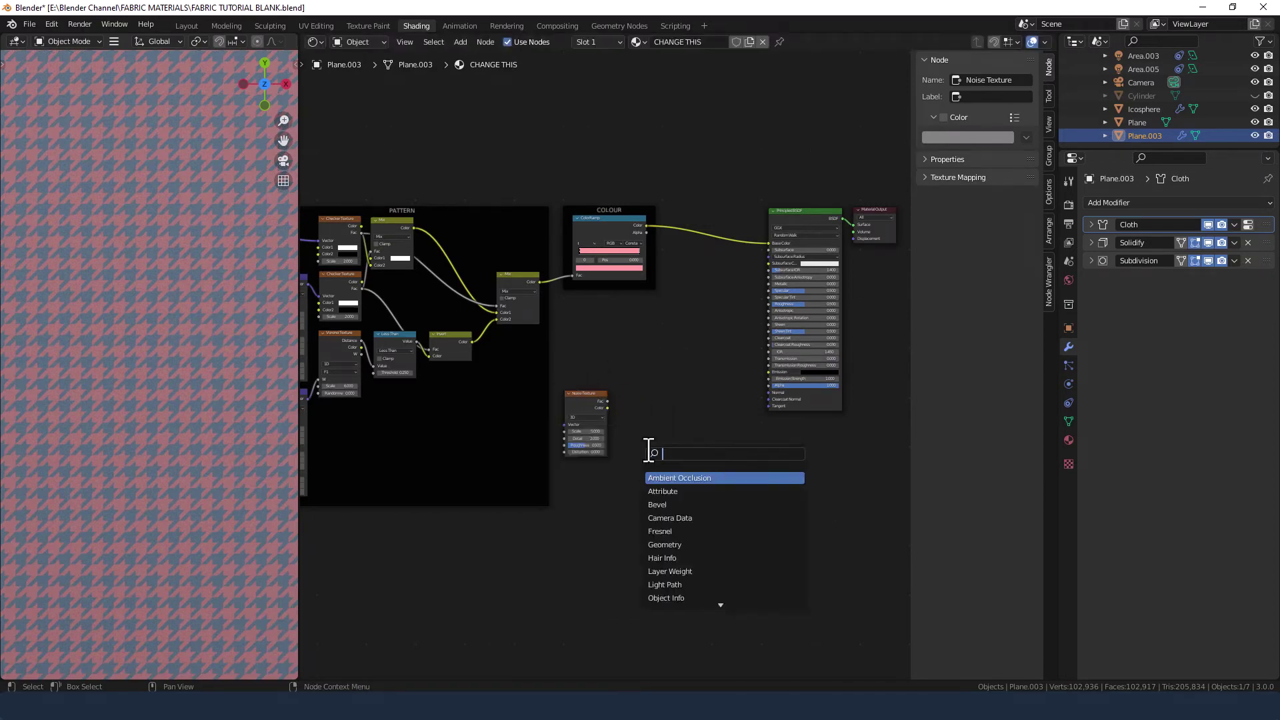
text(color)
key(Return)
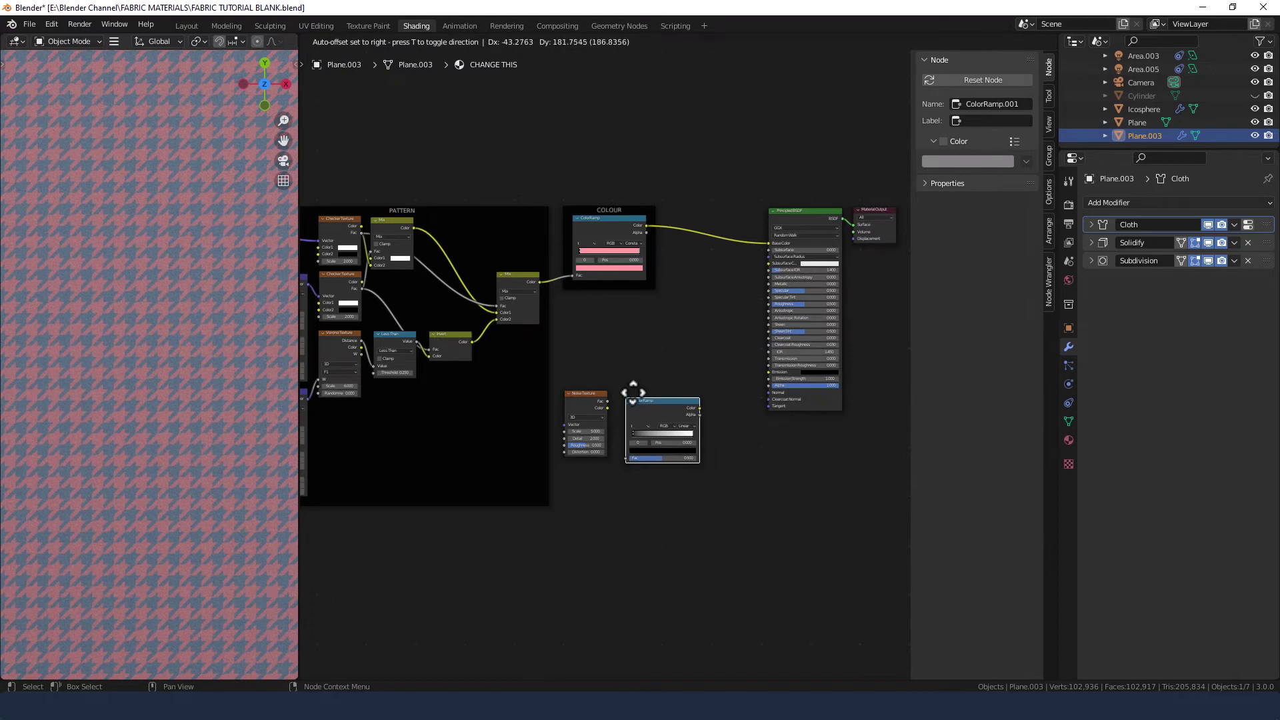
click(633, 382)
Add a Bump node between the new ColorRamp and the Principled BSDF.
key(shift+a)
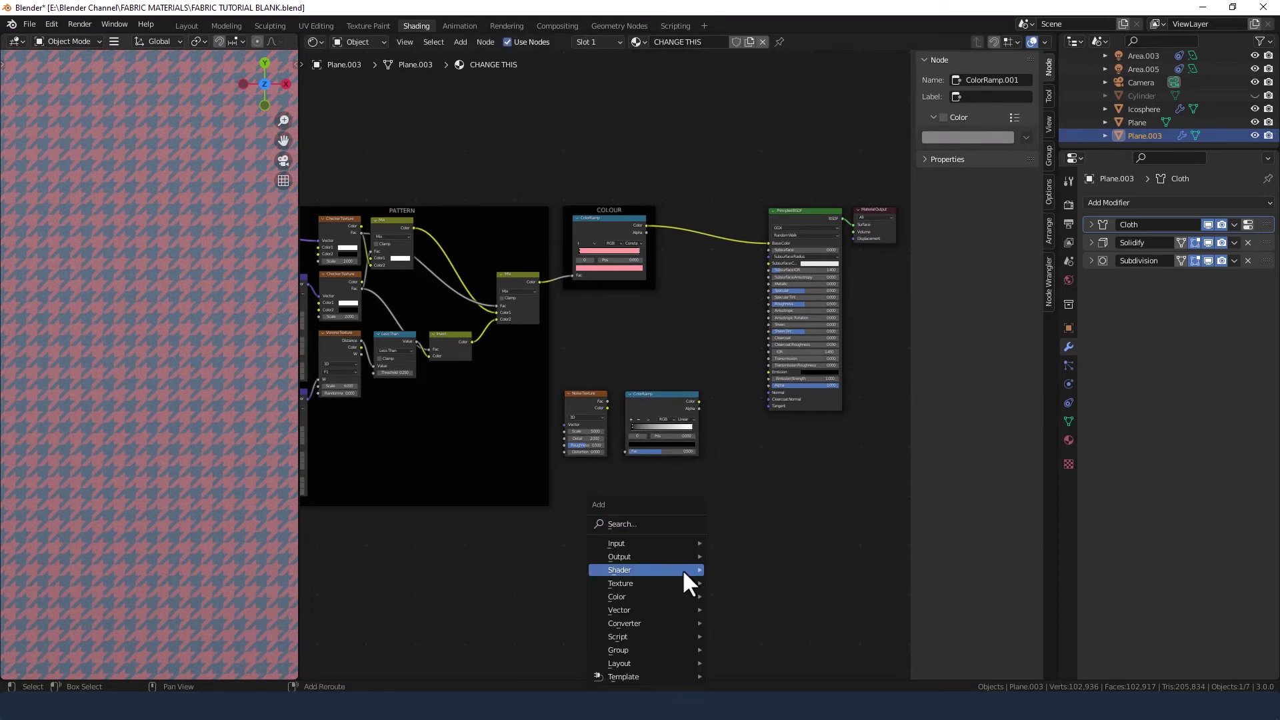
click(652, 525)
text(BUMP)
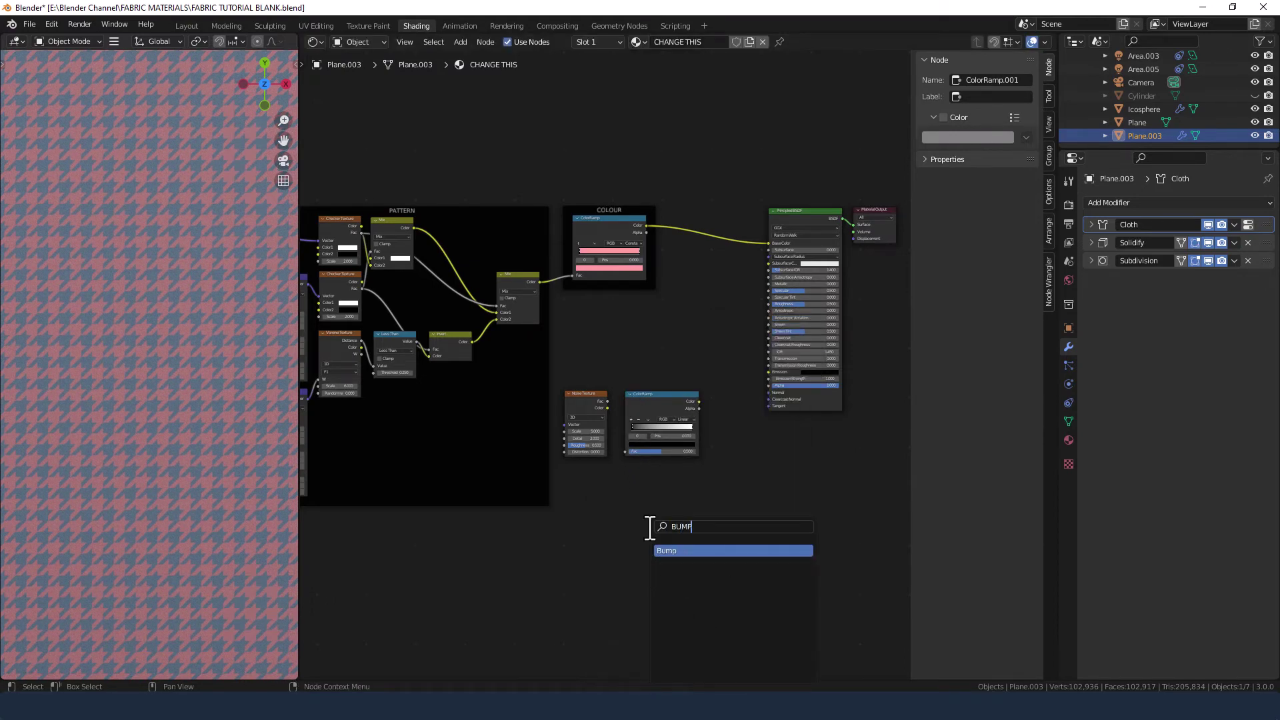
click(711, 552)
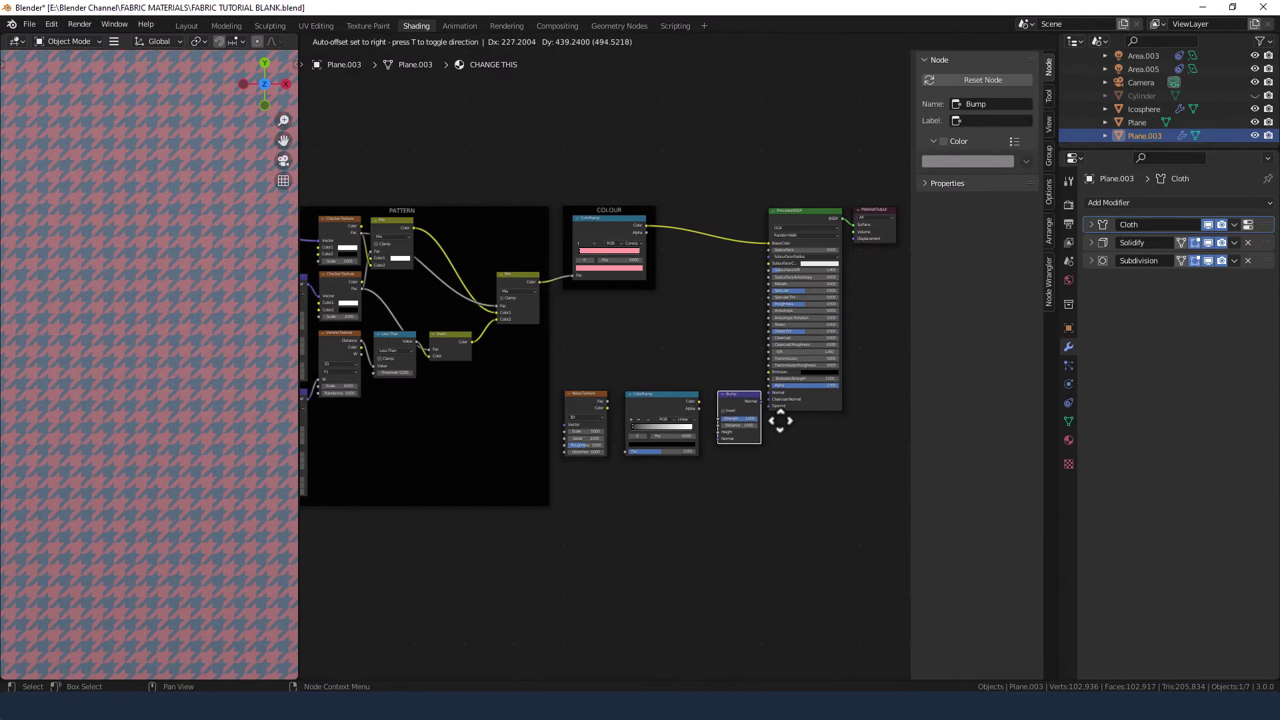
click(771, 420)
Connect the Bump node to the Principled BSDF's Normal input and set its Strength and Distance to 0.1.
scroll(773, 424, up, 3)
middle_drag(745, 394, 638, 380)
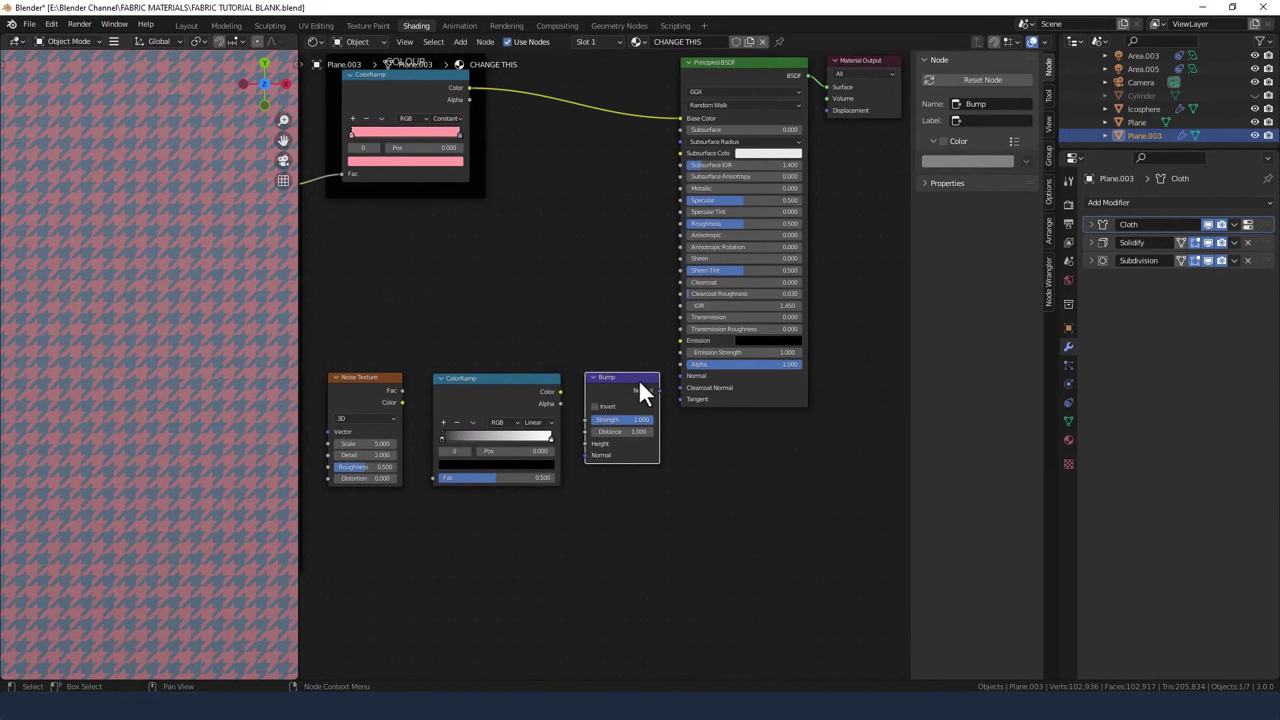
drag(660, 391, 682, 380)
double_click(622, 419)
text(.1)
key(Tab)
text(.1)
key(Return)
click(685, 460)
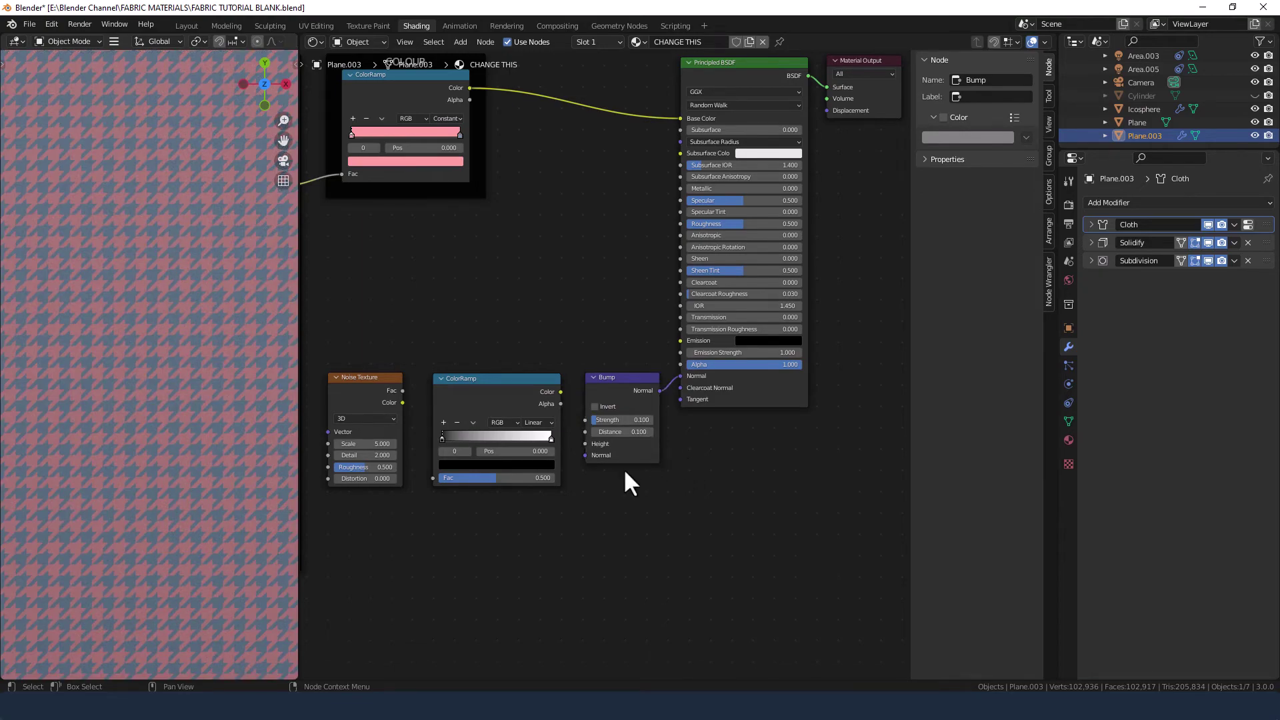
Link the Noise Texture's Fac output to the new ColorRamp's Fac, and that ramp's Color output to the Bump node's Height.
drag(561, 391, 585, 443)
middle_drag(486, 498, 572, 463)
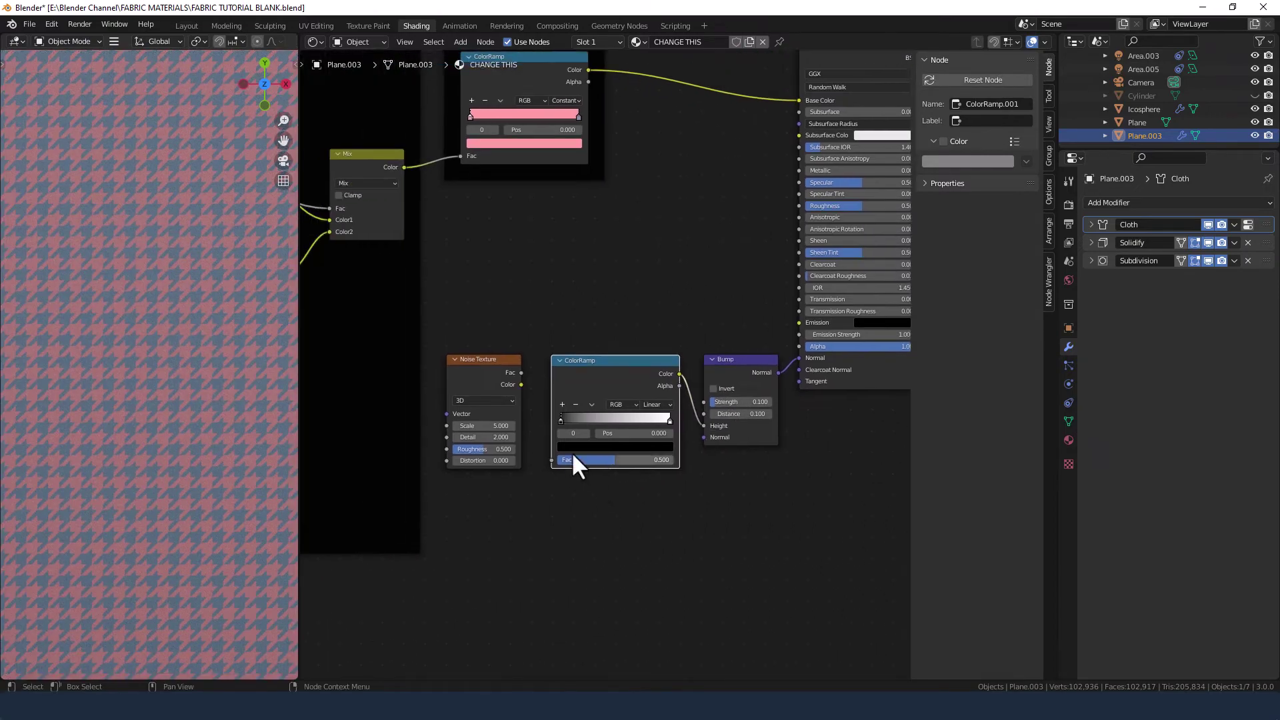
drag(523, 372, 553, 459)
middle_drag(559, 510, 617, 517)
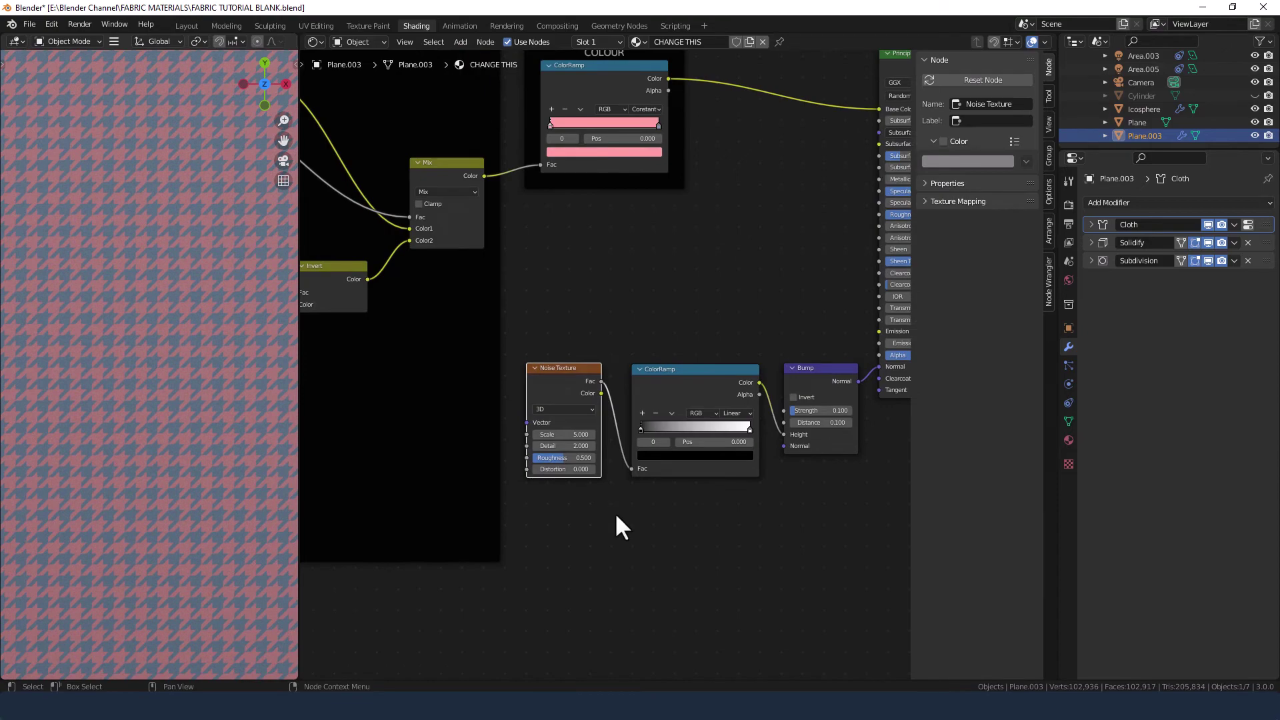
Set the Noise Texture's Scale to 15, Detail to 15 and Roughness to 1.
click(567, 434)
text(15)
key(Tab)
text(15)
key(Tab)
text(1)
key(Return)
Connect the Texture Coordinate node's UV output to the Noise Texture's Vector input.
scroll(647, 427, down, 3)
middle_drag(600, 339, 818, 366)
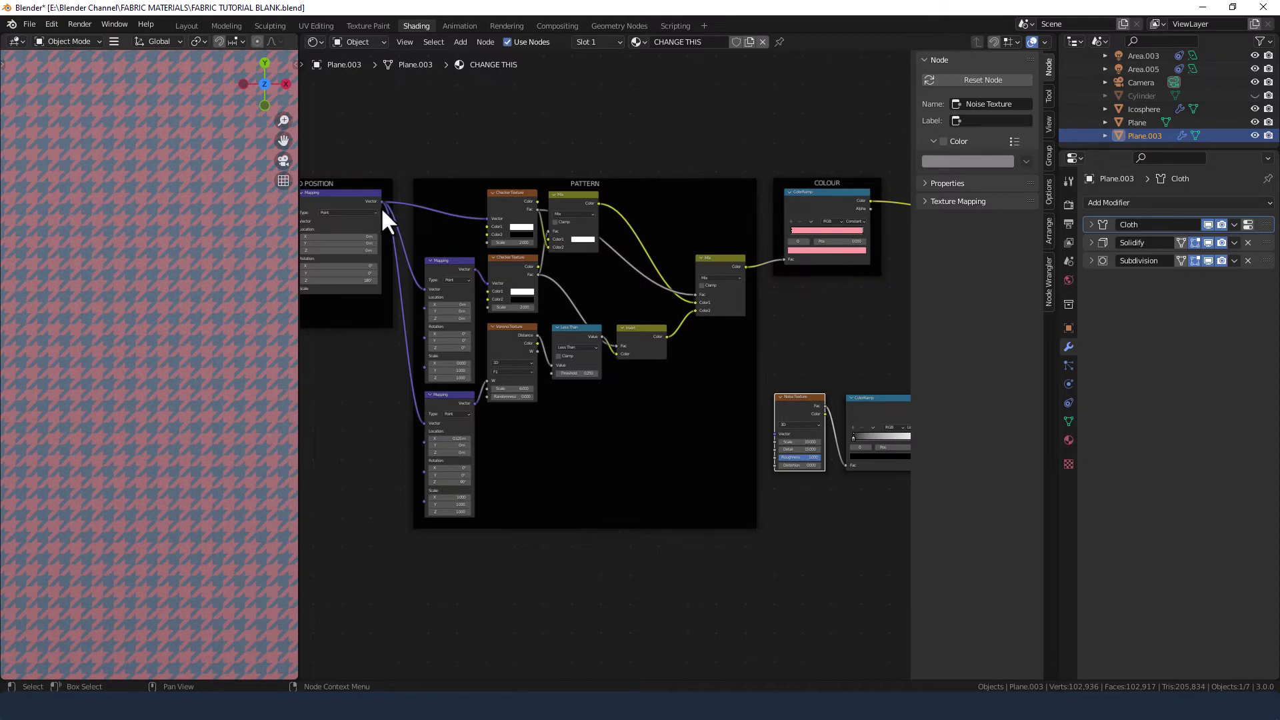
middle_drag(365, 232, 450, 239)
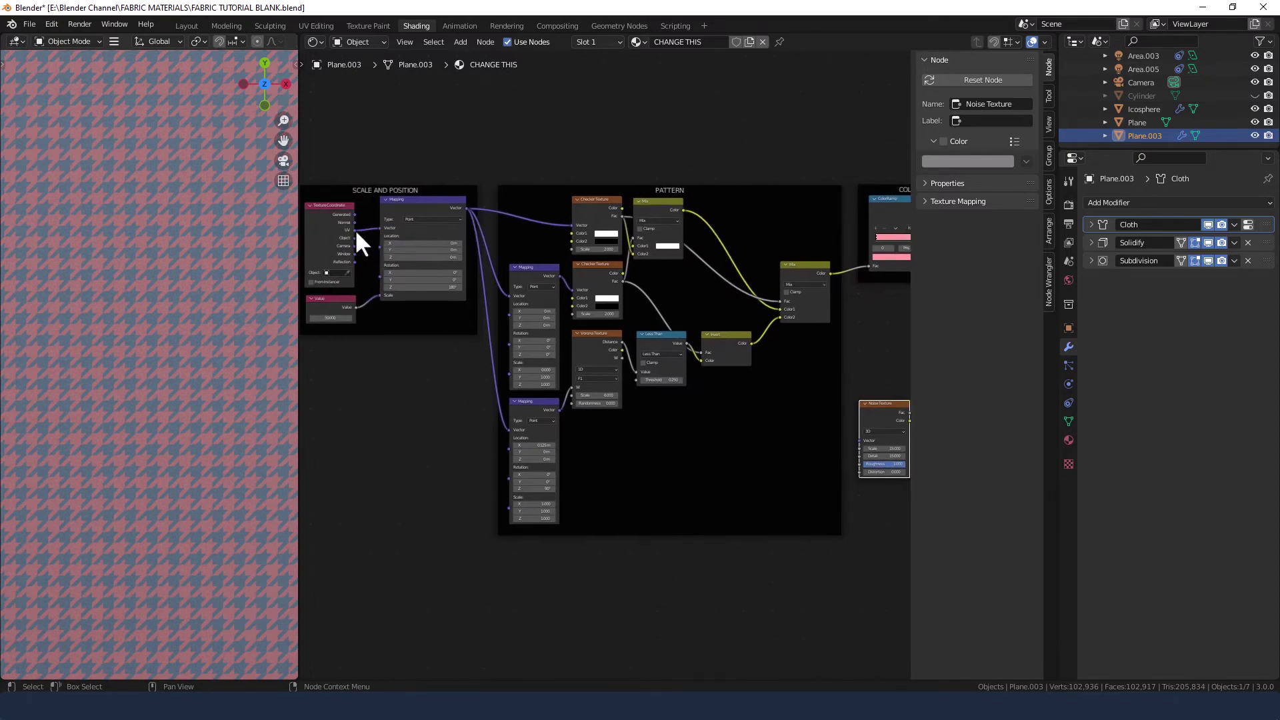
drag(354, 230, 363, 246)
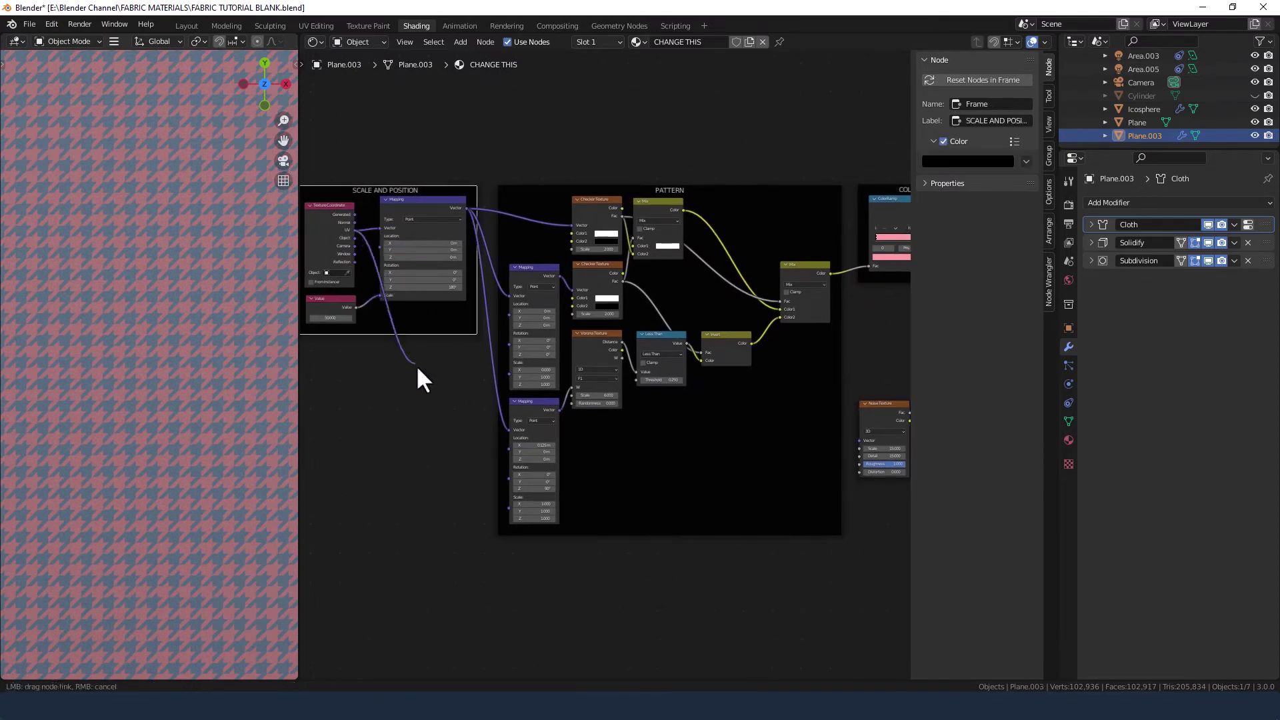
drag(418, 368, 859, 440)
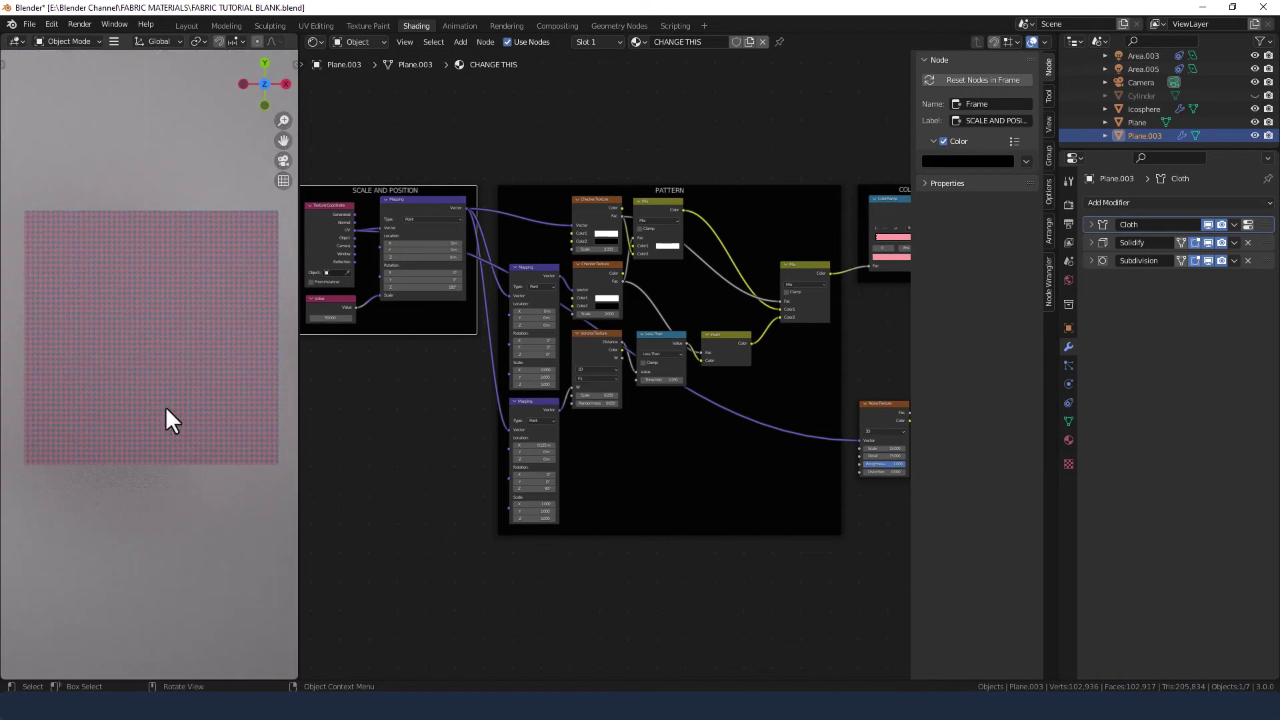
Show the scene through the camera and jump to the last frame of the cloth simulation.
click(283, 161)
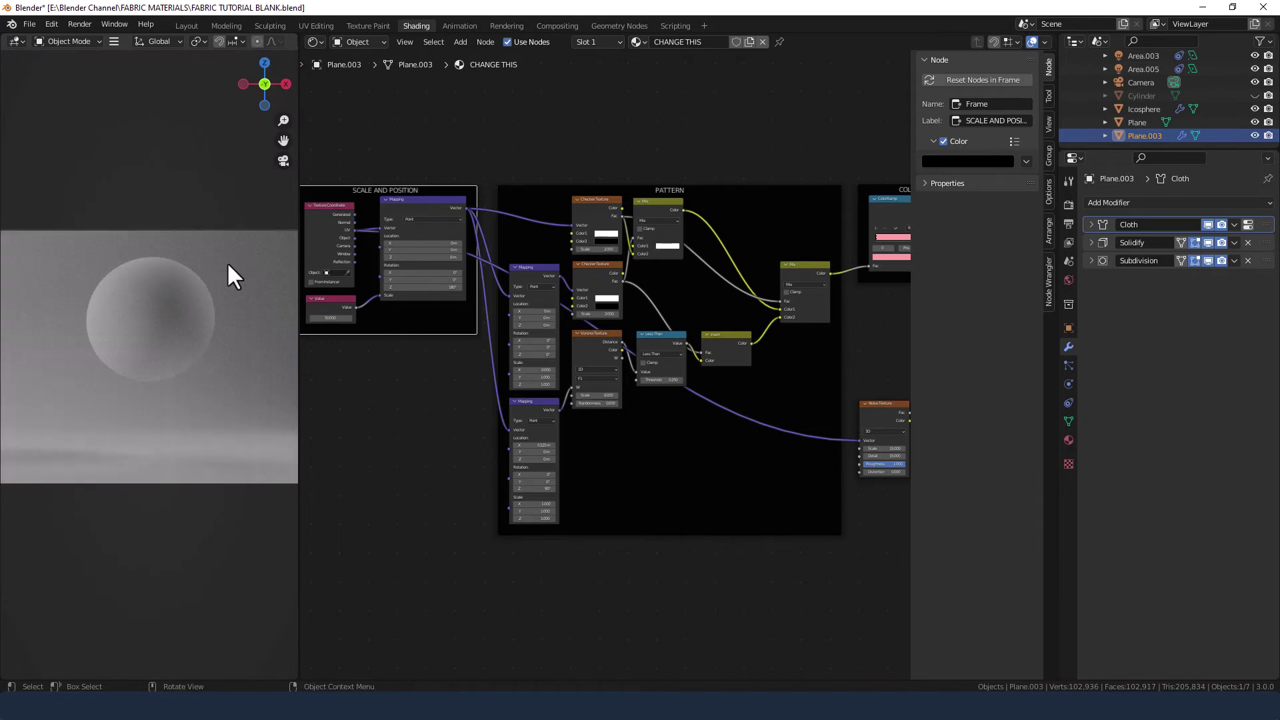
scroll(710, 565, down, 2)
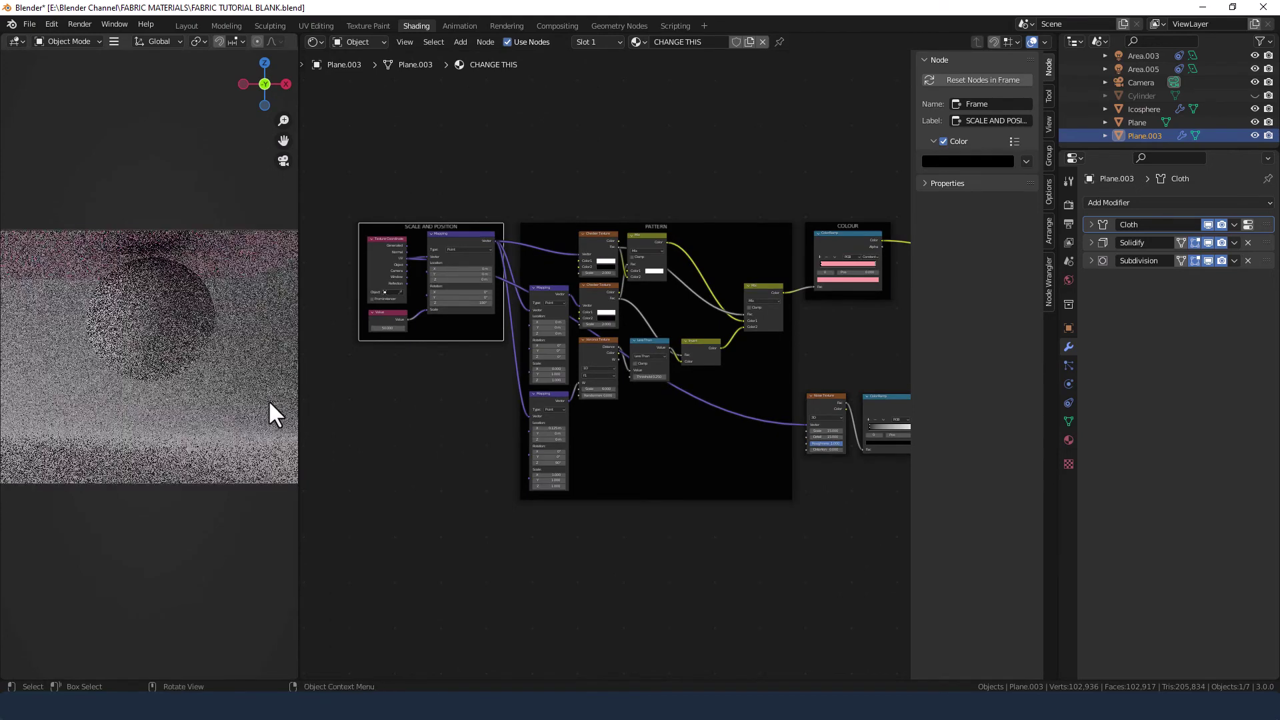
click(390, 428)
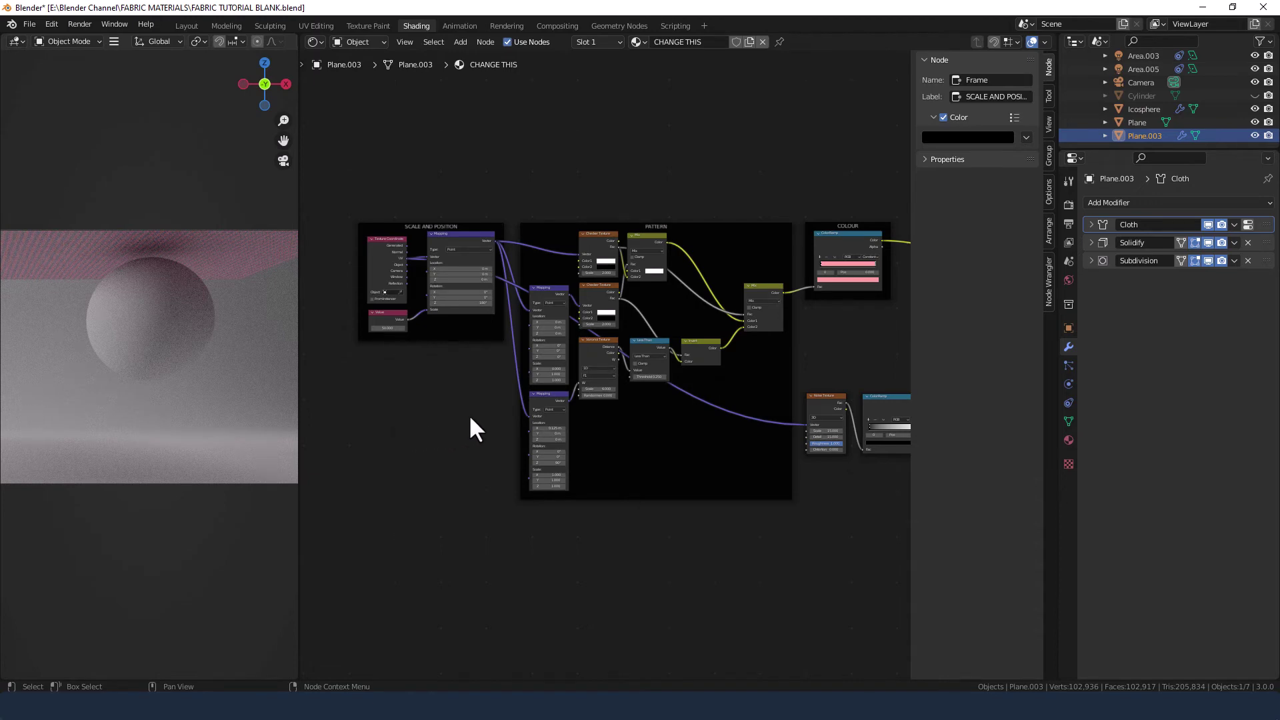
click(1247, 226)
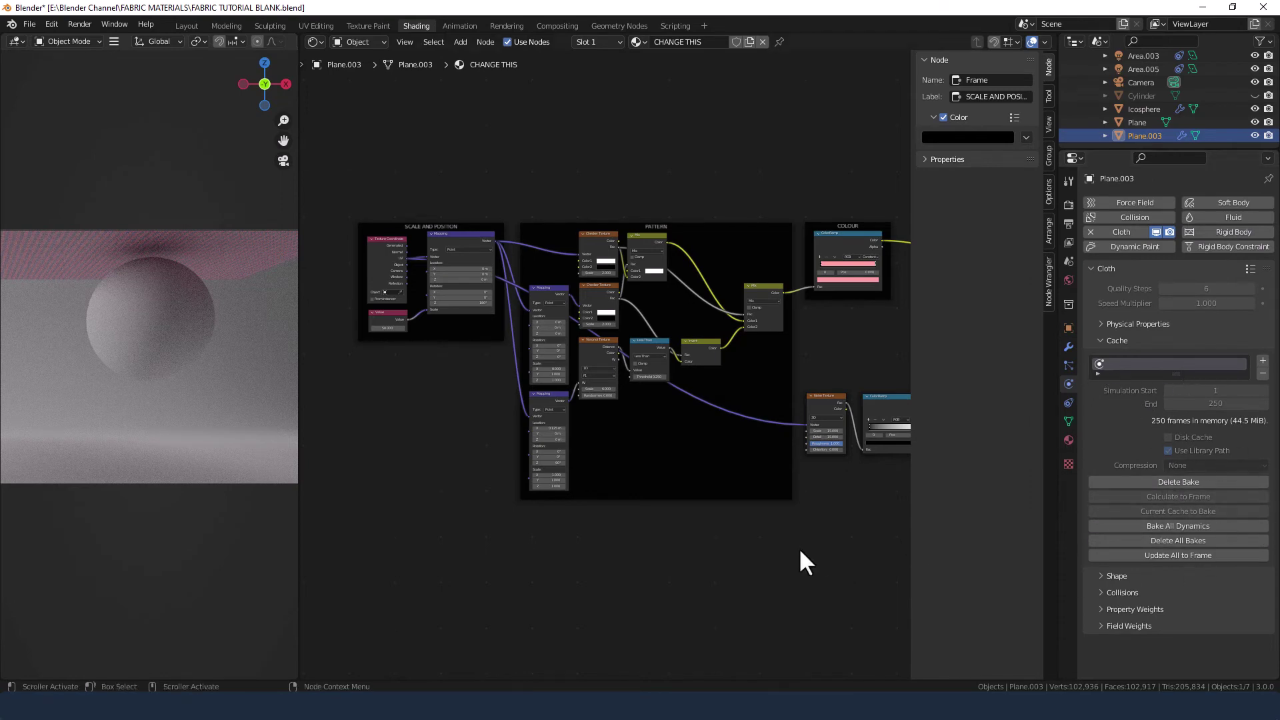
key(shift+Right)
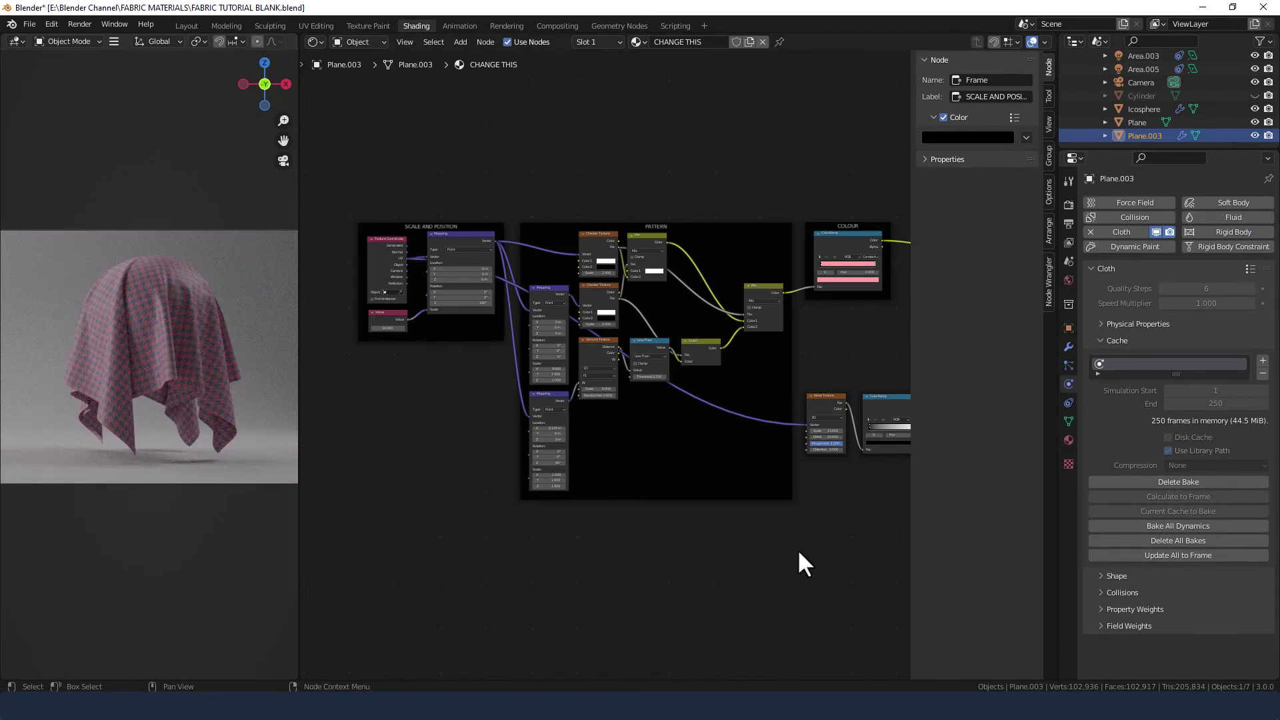
scroll(148, 379, up, 5)
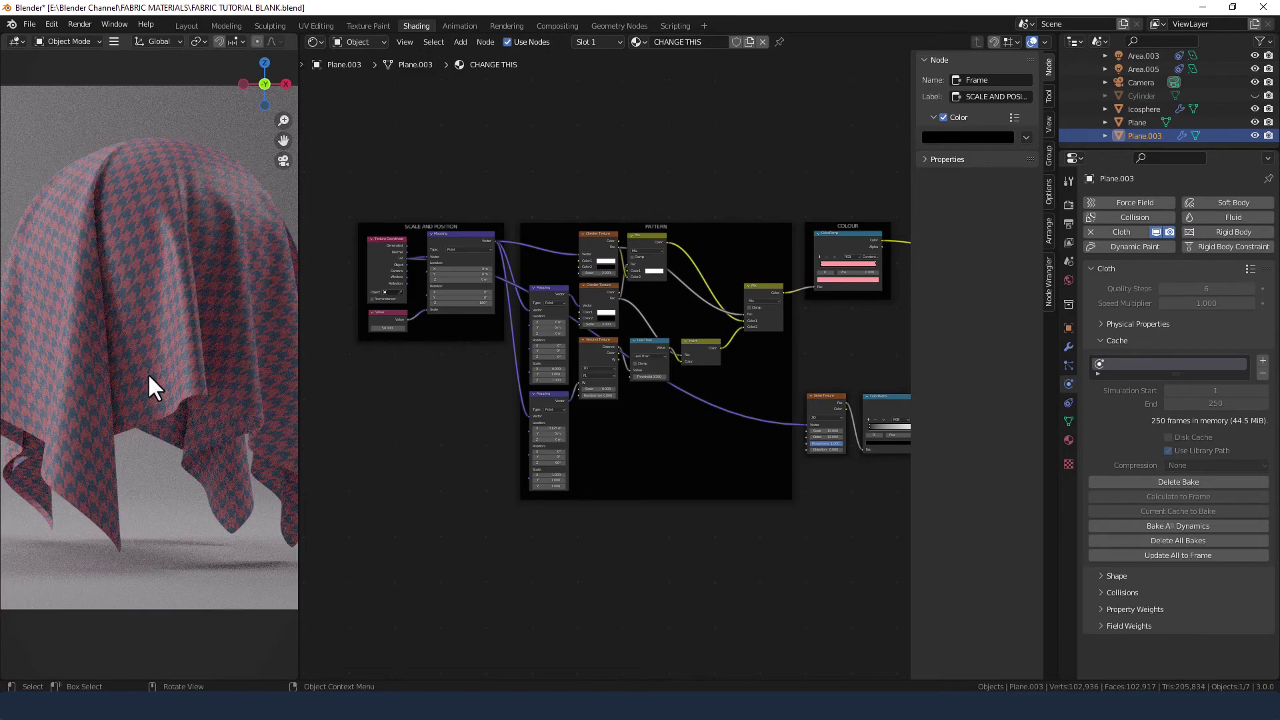
Make the first stop of the COLOUR frame's ColorRamp white by reducing its saturation to 0.
middle_drag(851, 328, 631, 374)
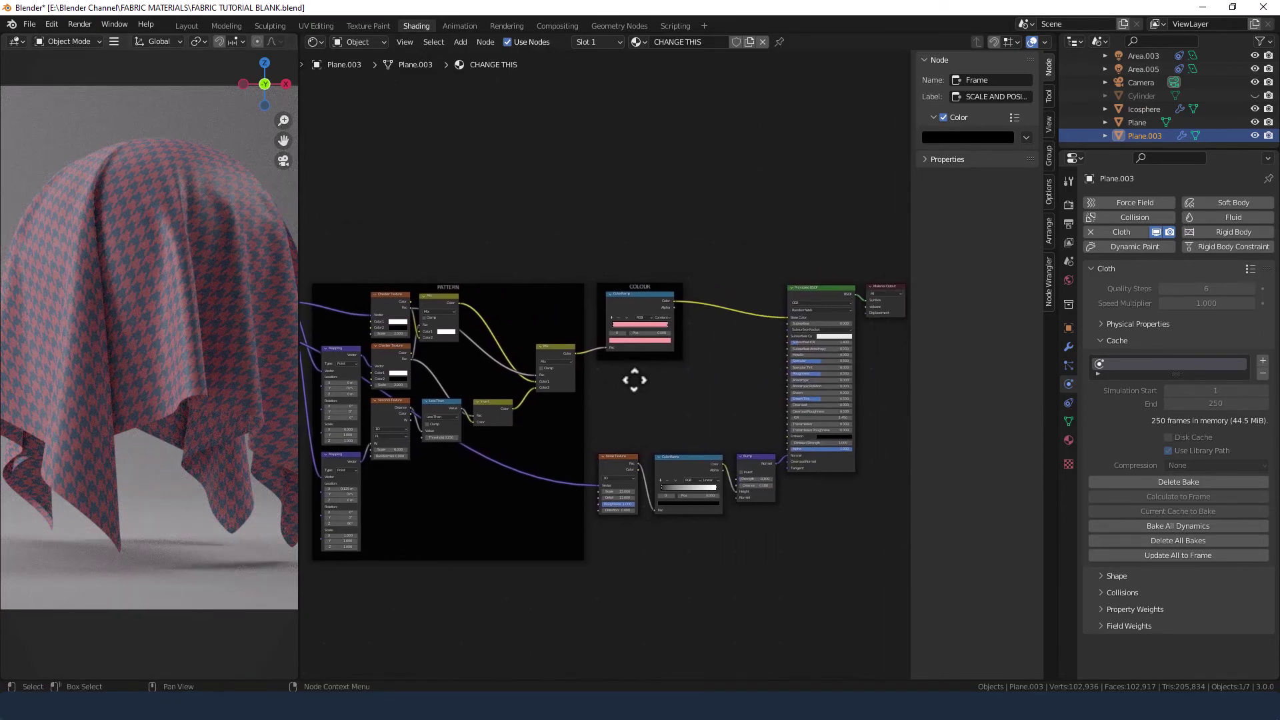
scroll(636, 372, up, 2)
scroll(651, 366, up, 3)
click(622, 232)
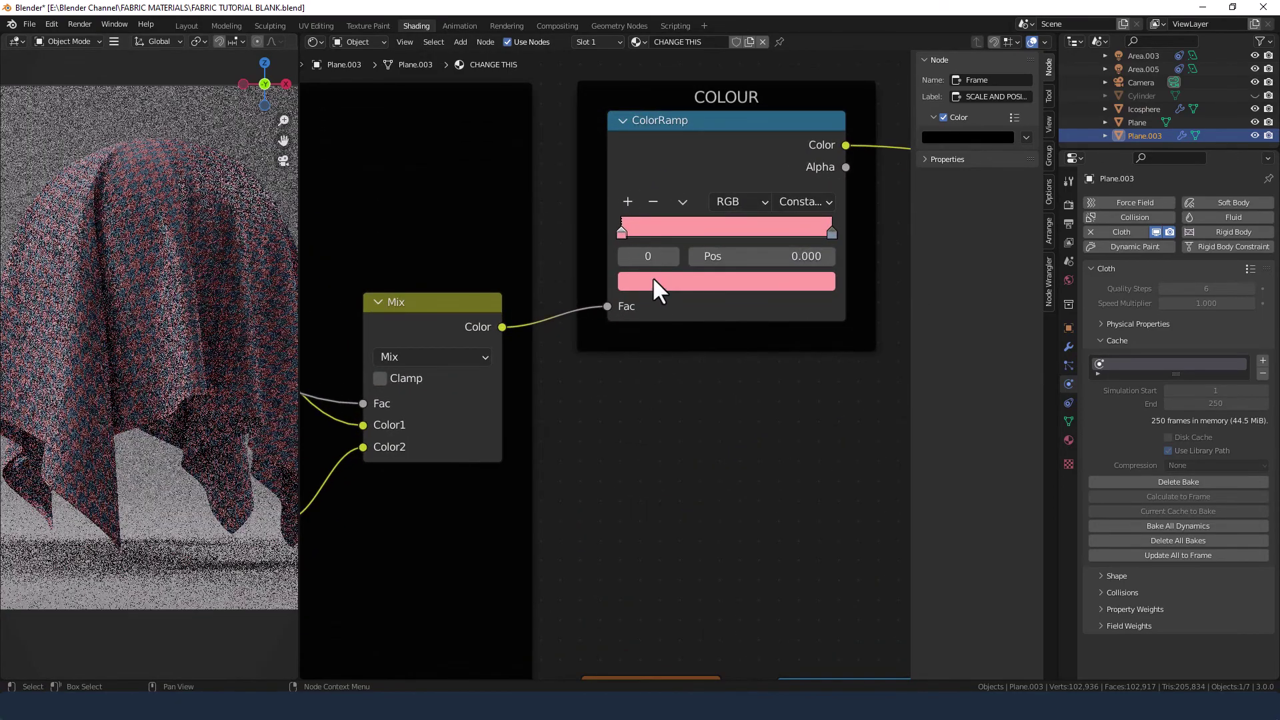
click(677, 283)
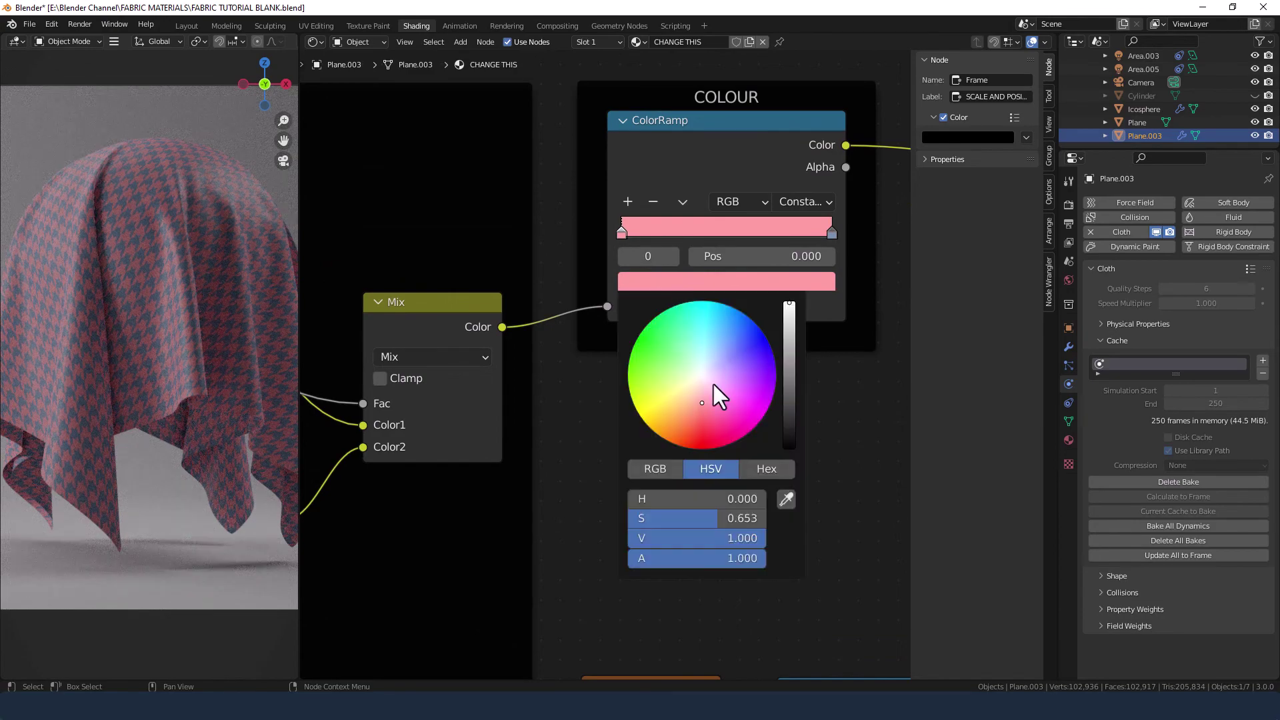
drag(724, 518, 640, 519)
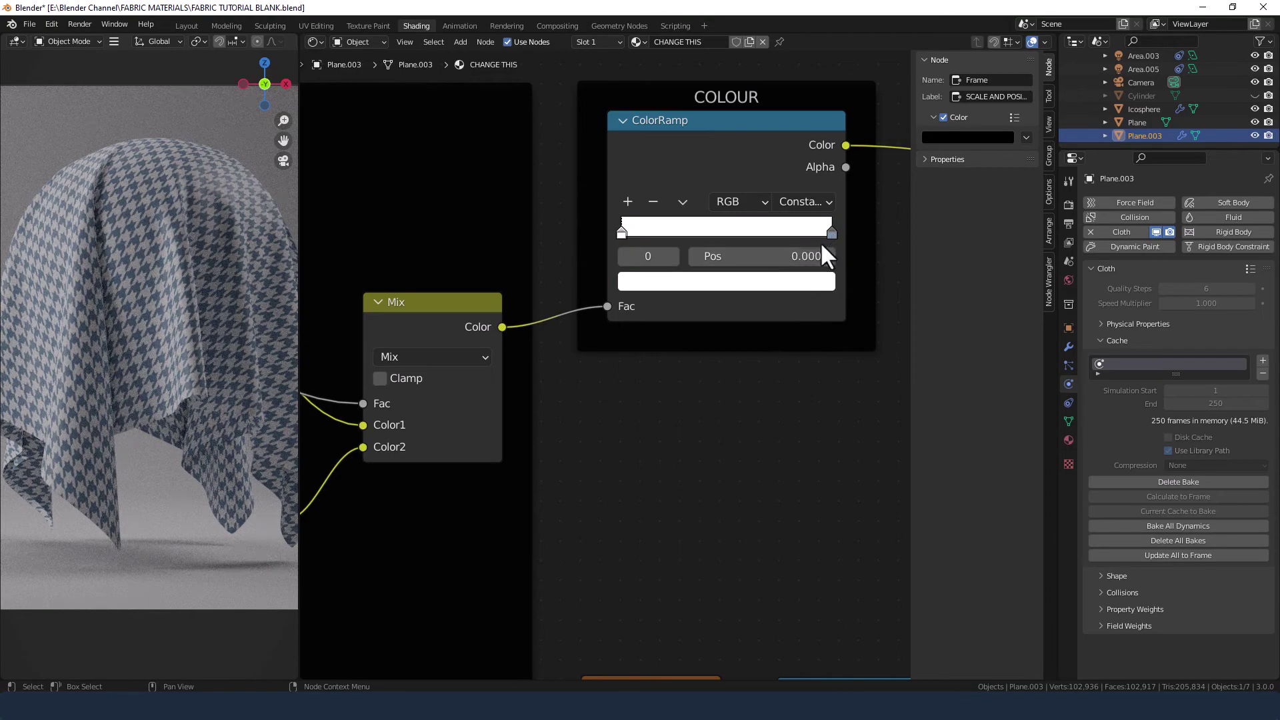
Darken the last stop of the COLOUR frame's ColorRamp to near-black with an HSV value of 0.035.
click(831, 232)
click(818, 282)
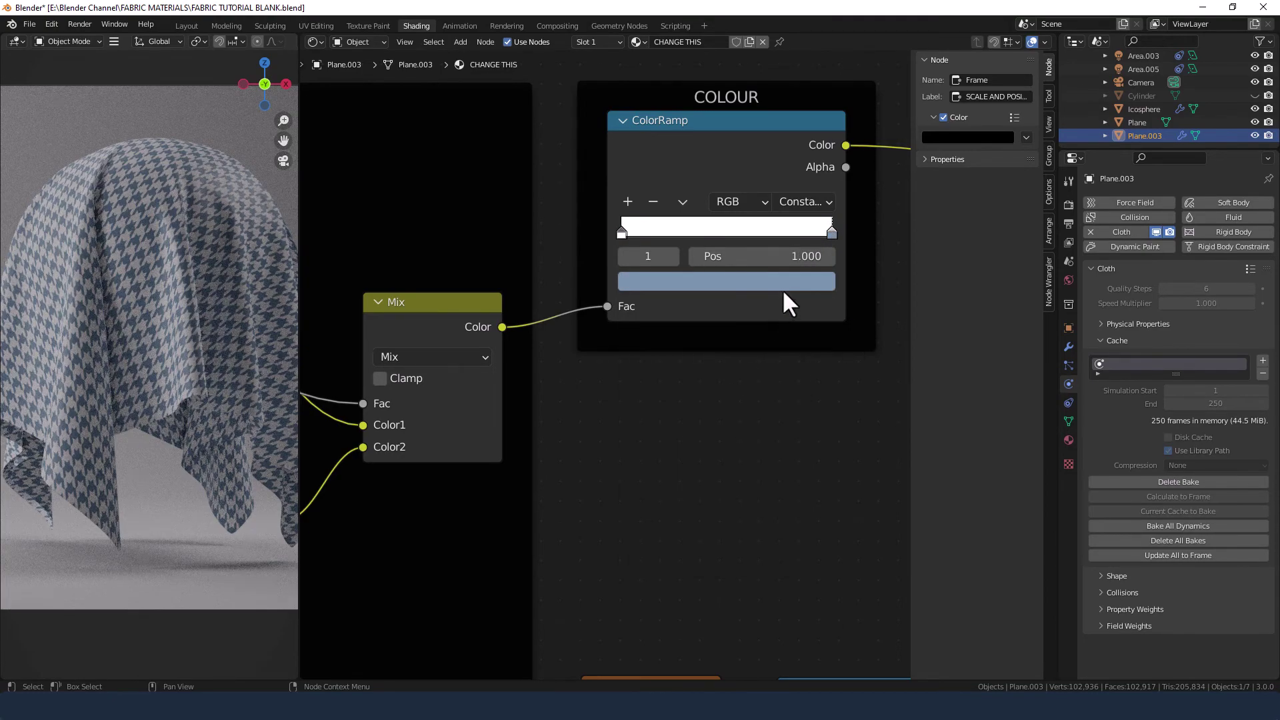
click(784, 283)
drag(713, 538, 646, 538)
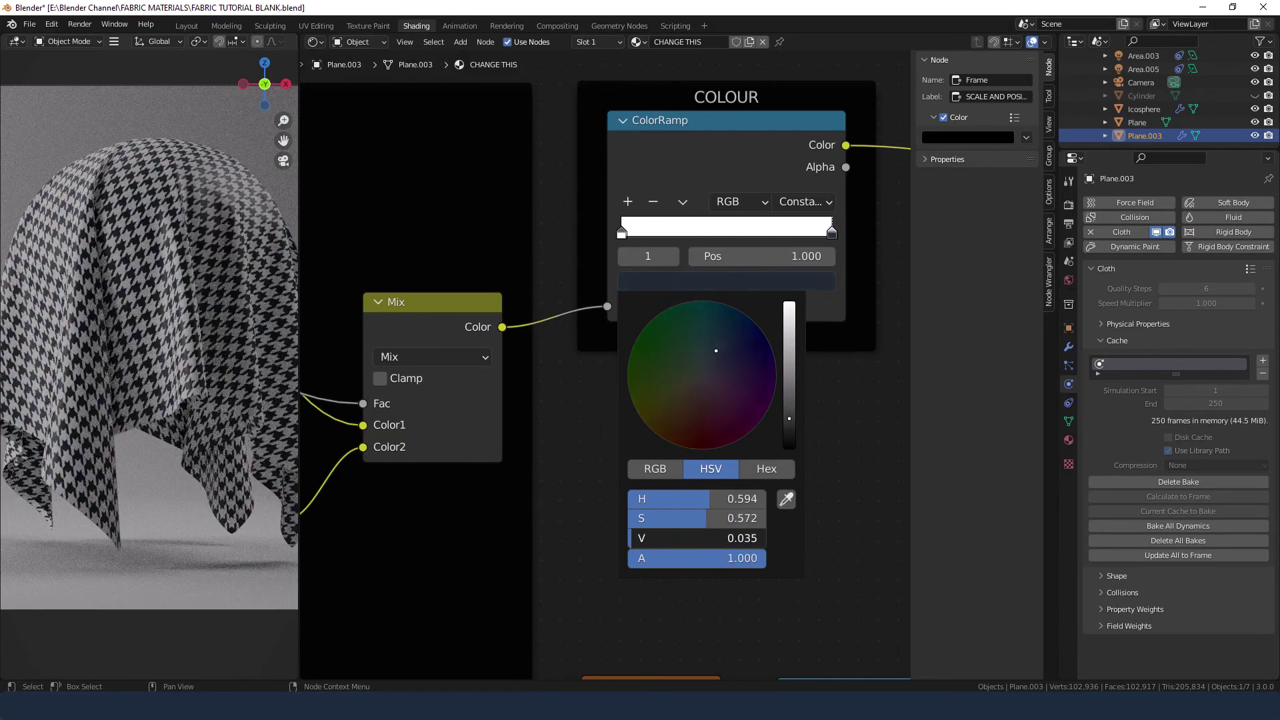
Preview the Bump node's output on the cloth, set its Strength to 0.05, and switch the preview back to the Principled BSDF.
key(Home)
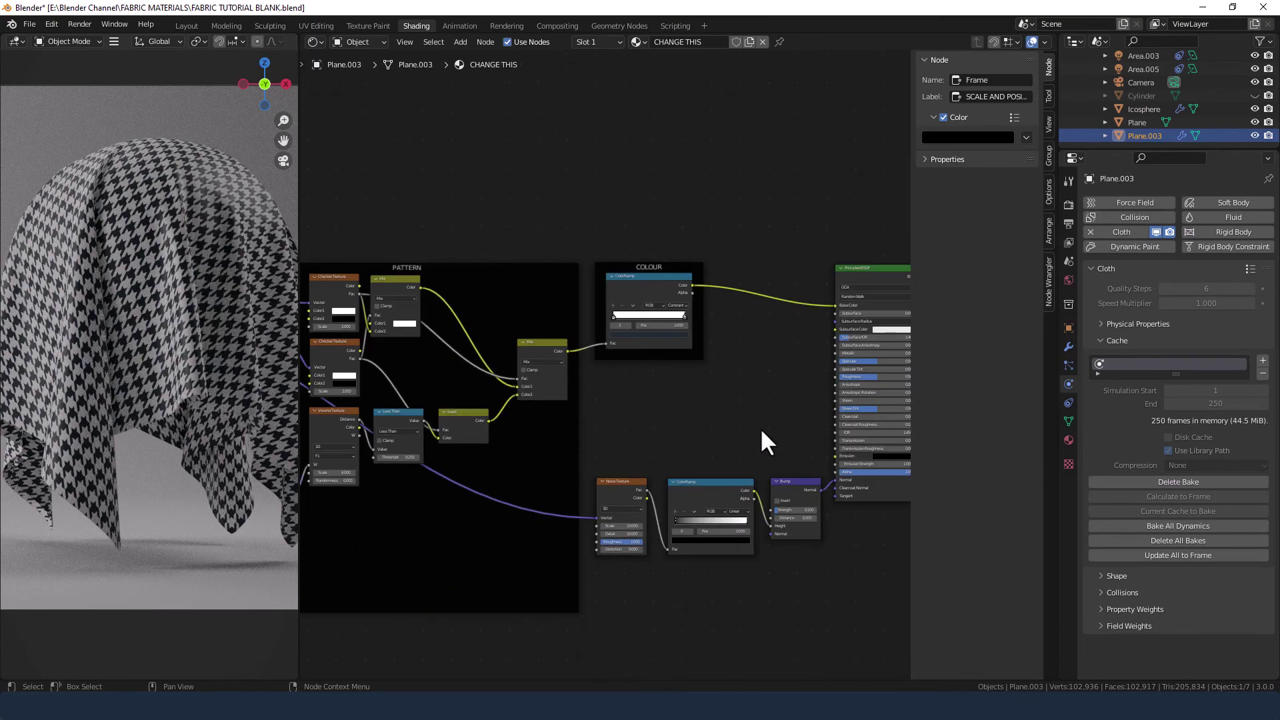
middle_drag(760, 427, 656, 398)
scroll(608, 439, up, 2)
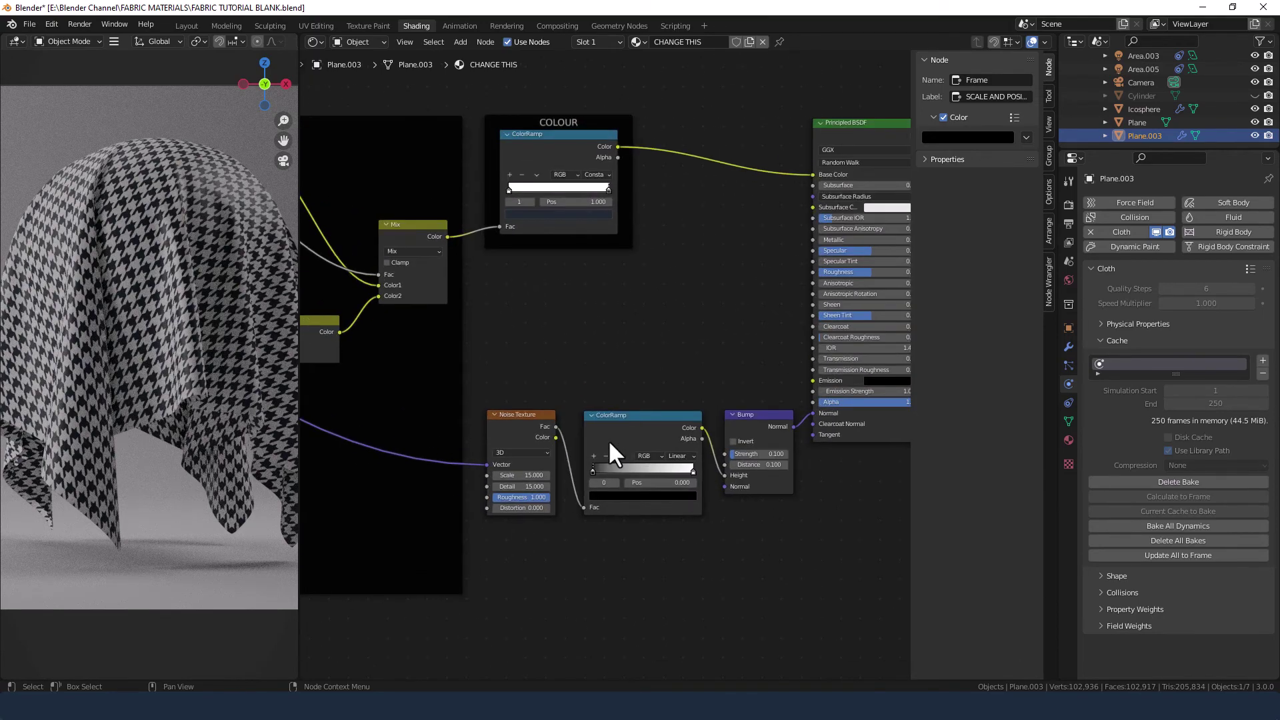
scroll(608, 439, up, 1)
ctrl+shift+click(785, 432)
scroll(234, 323, up, 5)
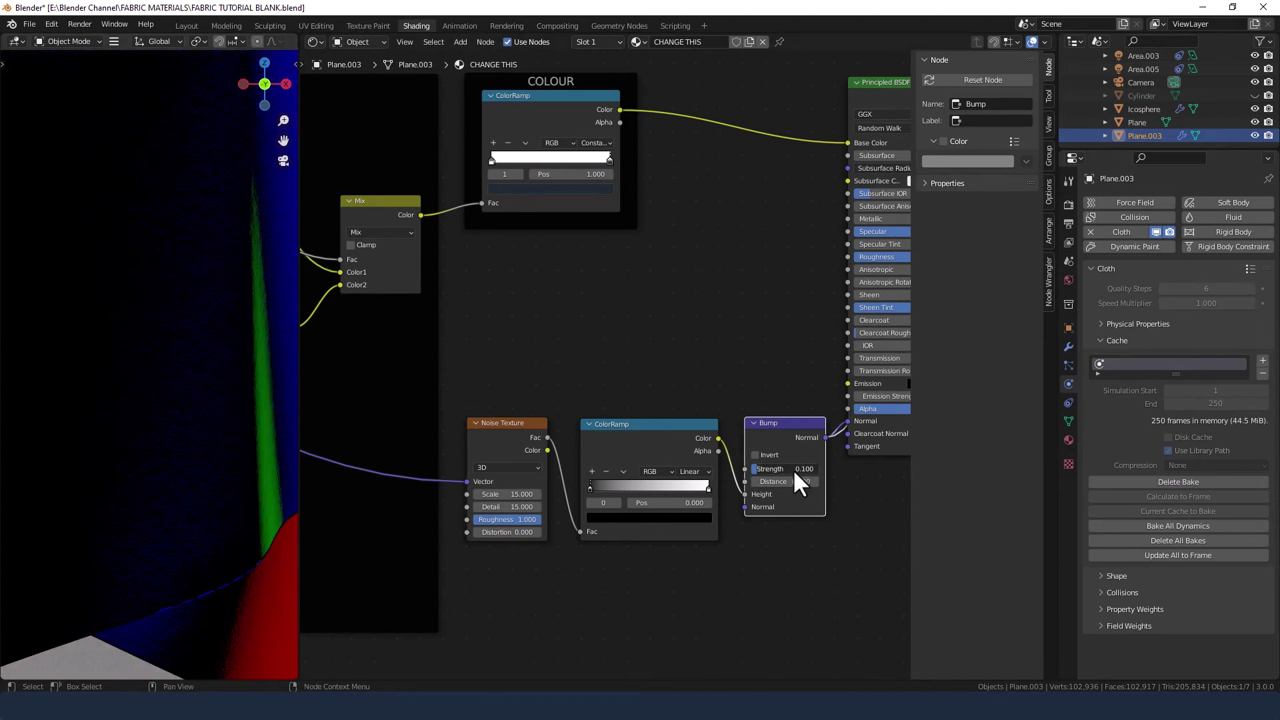
text(0.05)
key(Return)
scroll(208, 353, down, 5)
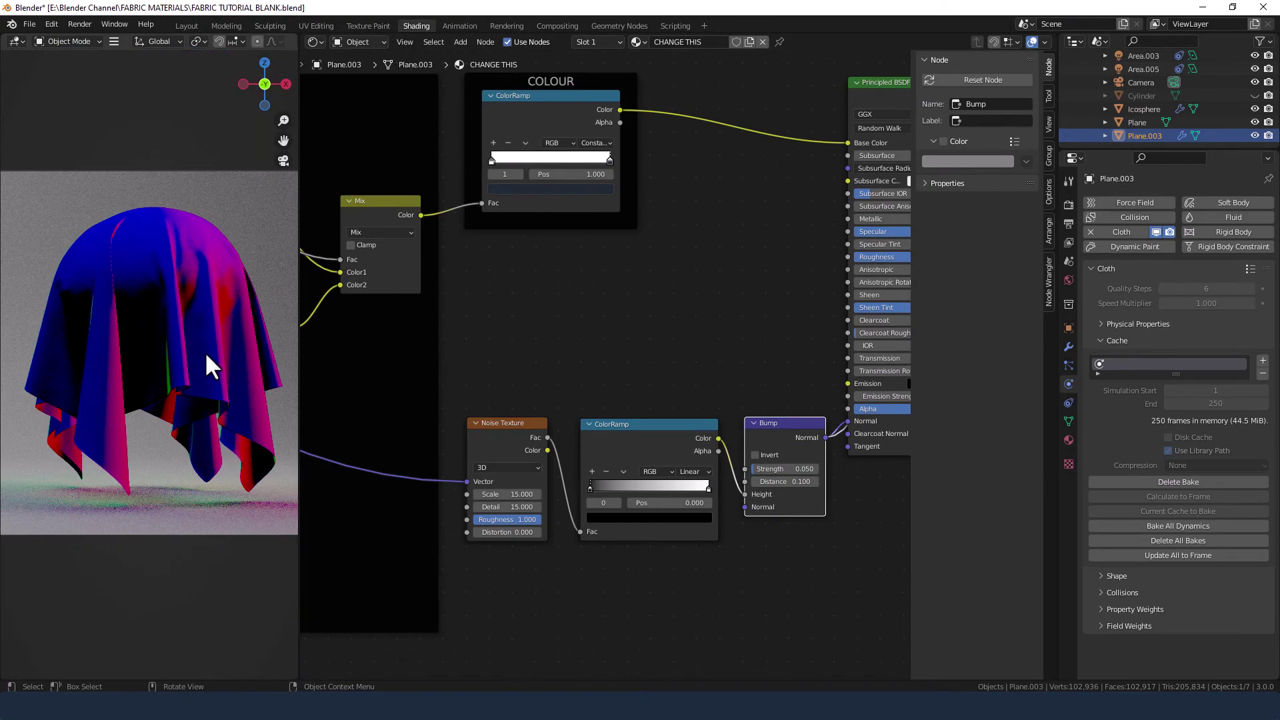
click(864, 84)
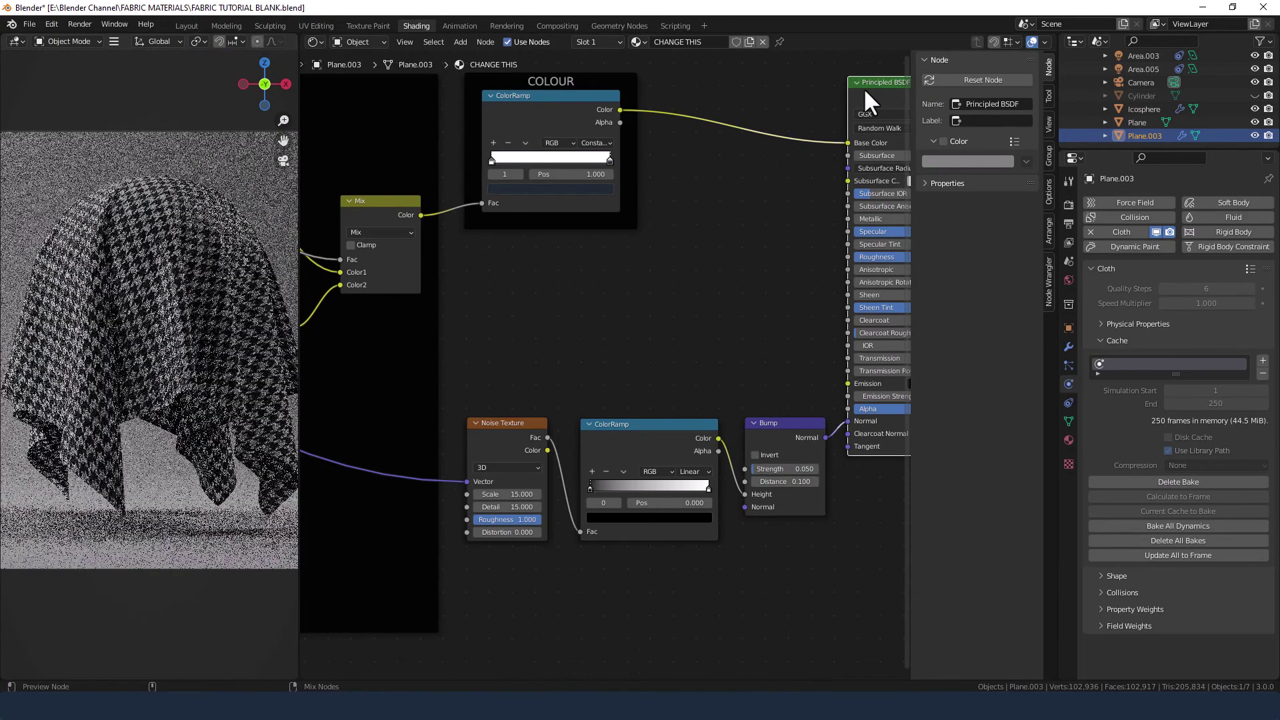
Set the Principled BSDF's Specular to 0.1, Specular Tint to 0.5 and Roughness to 0.85.
middle_drag(717, 299, 500, 336)
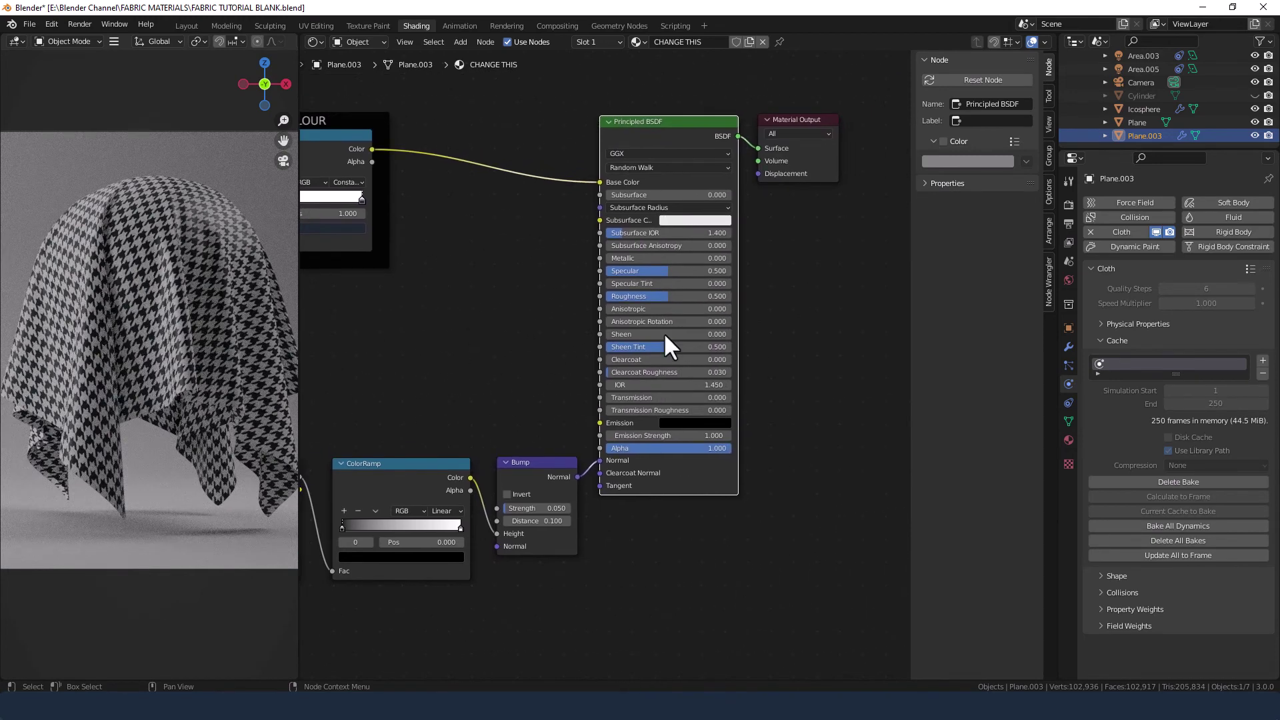
scroll(665, 342, up, 2)
middle_drag(783, 277, 677, 291)
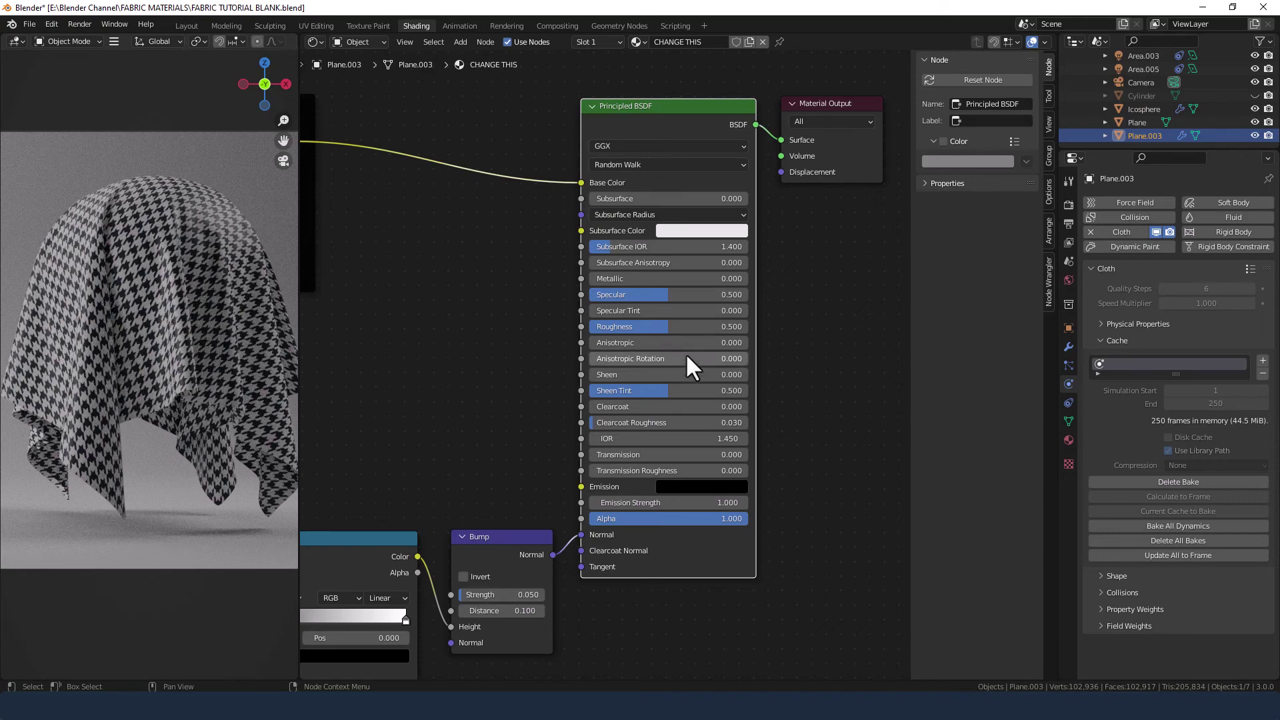
click(667, 295)
text(.1)
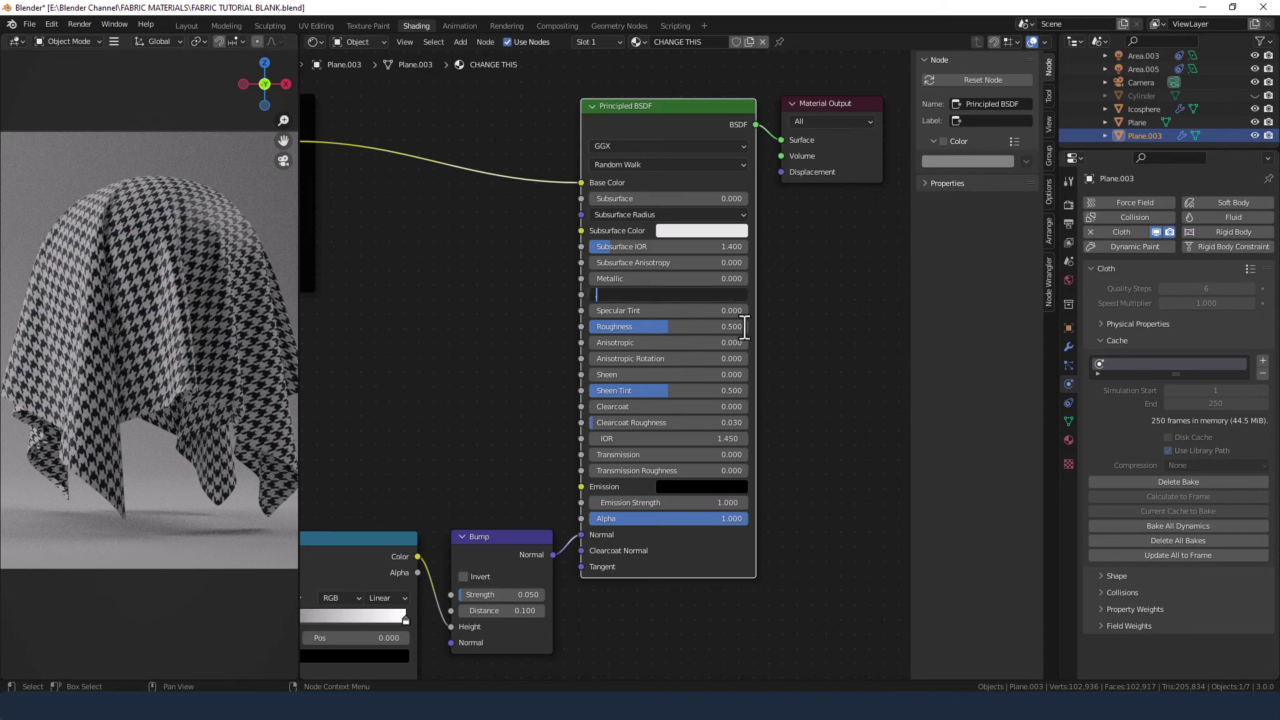
key(Tab)
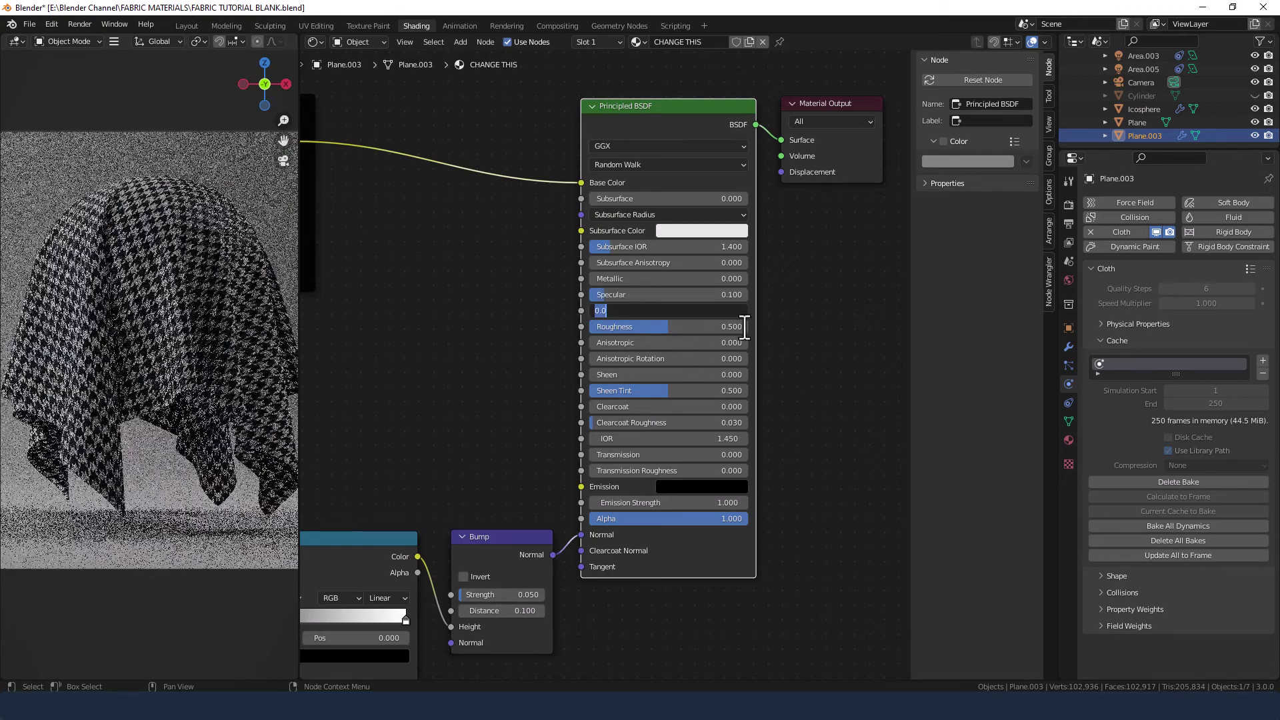
text(.5)
key(Tab)
text(.85)
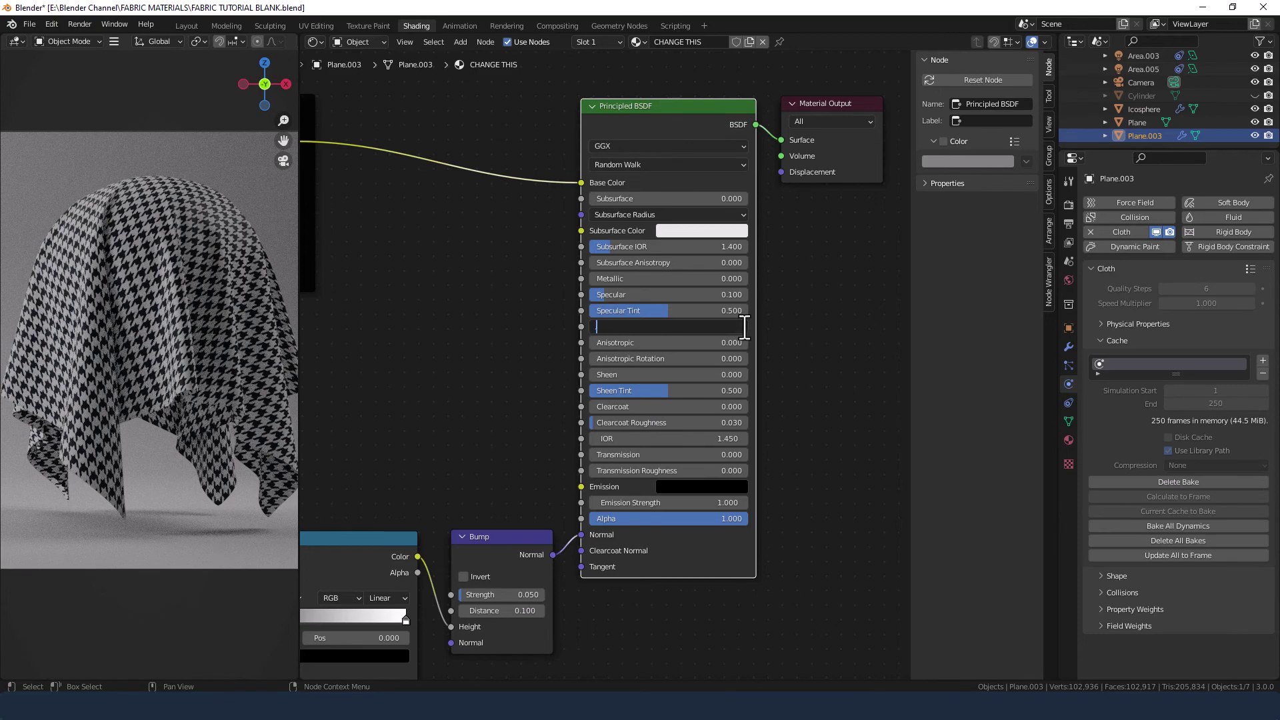
key(Return)
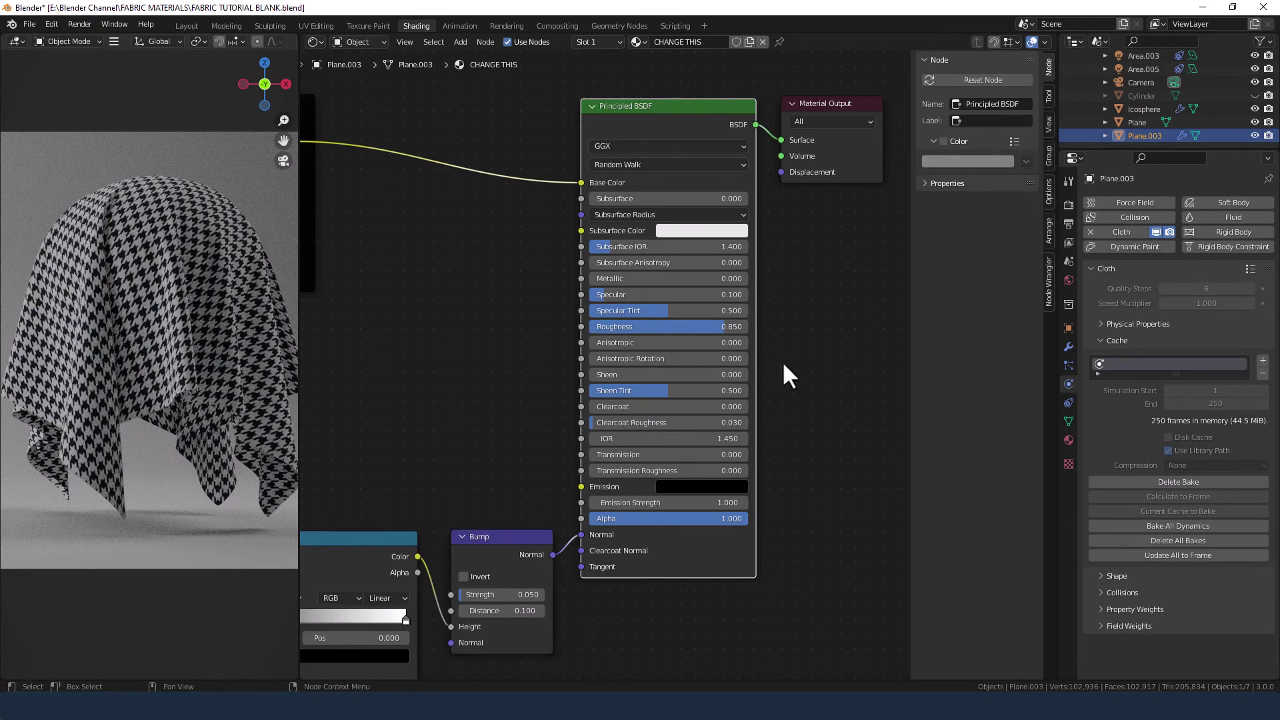
scroll(782, 362, down, 4)
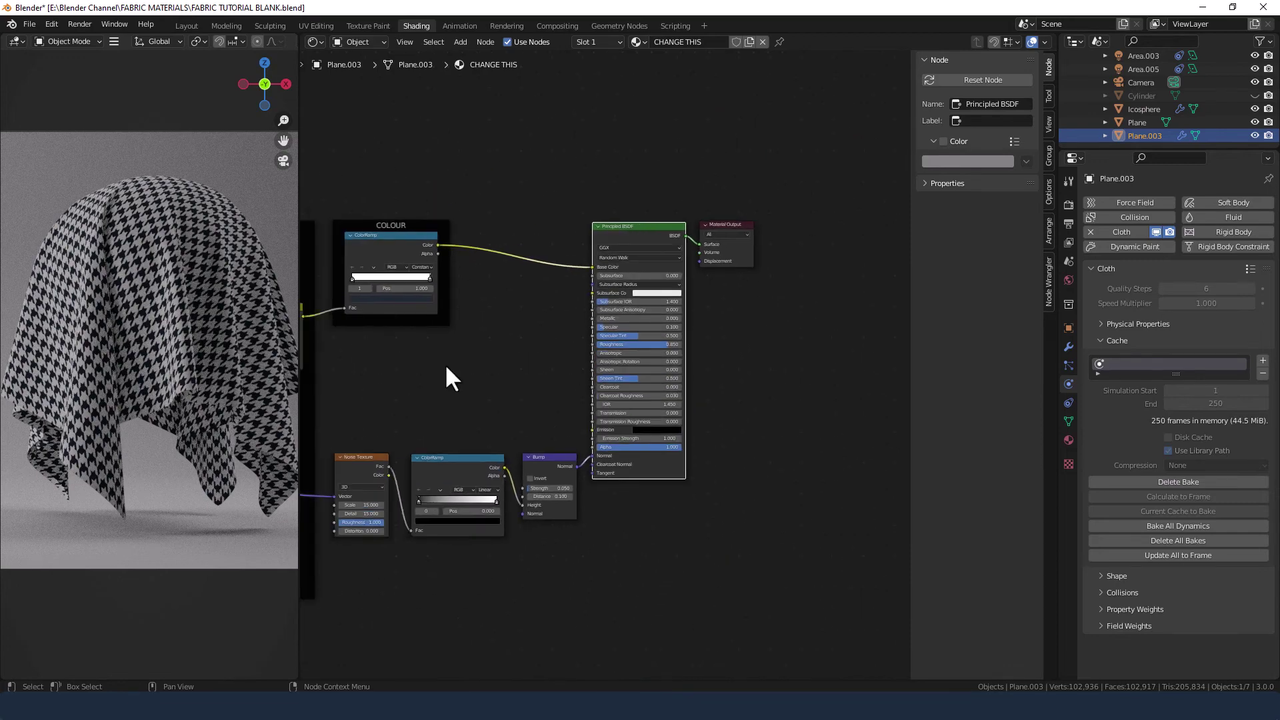
Enclose the Noise Texture, its ColorRamp and the Bump node in a frame labelled TEXTURE and colour the frame black.
middle_drag(446, 373, 625, 301)
drag(501, 357, 726, 493)
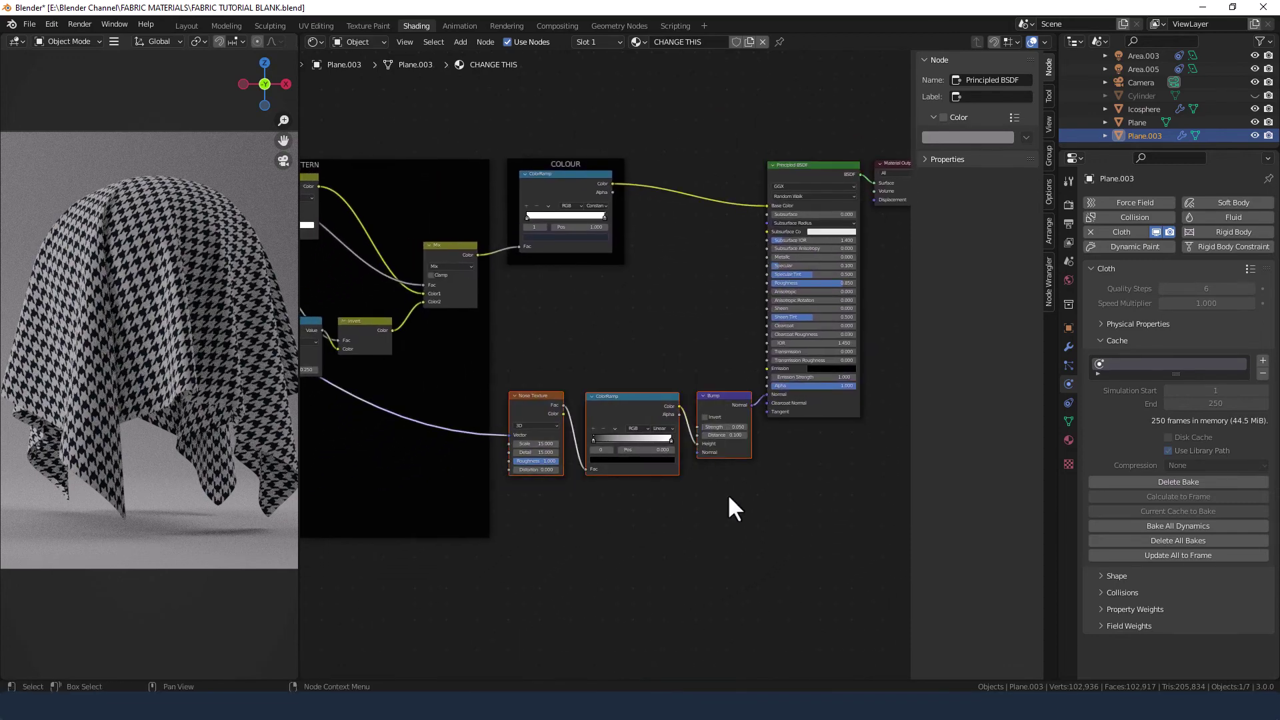
key(ctrl+j)
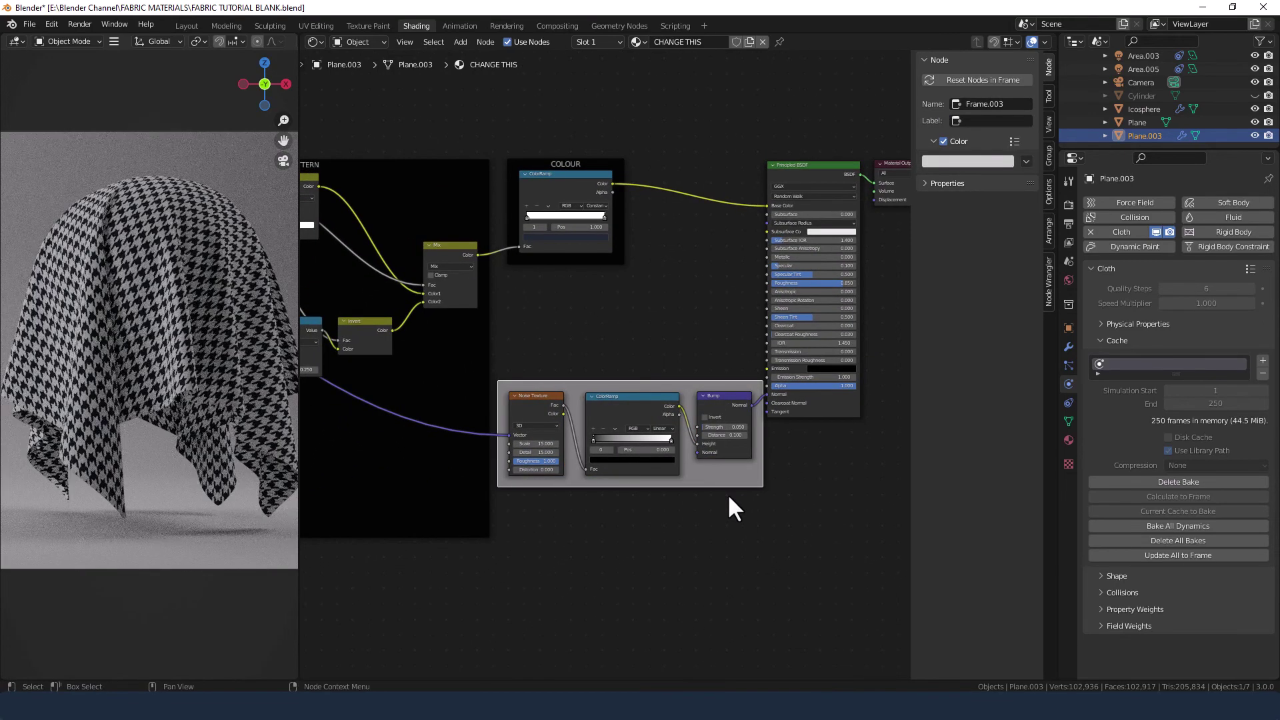
click(997, 120)
text(TEXTURE)
key(Return)
click(998, 162)
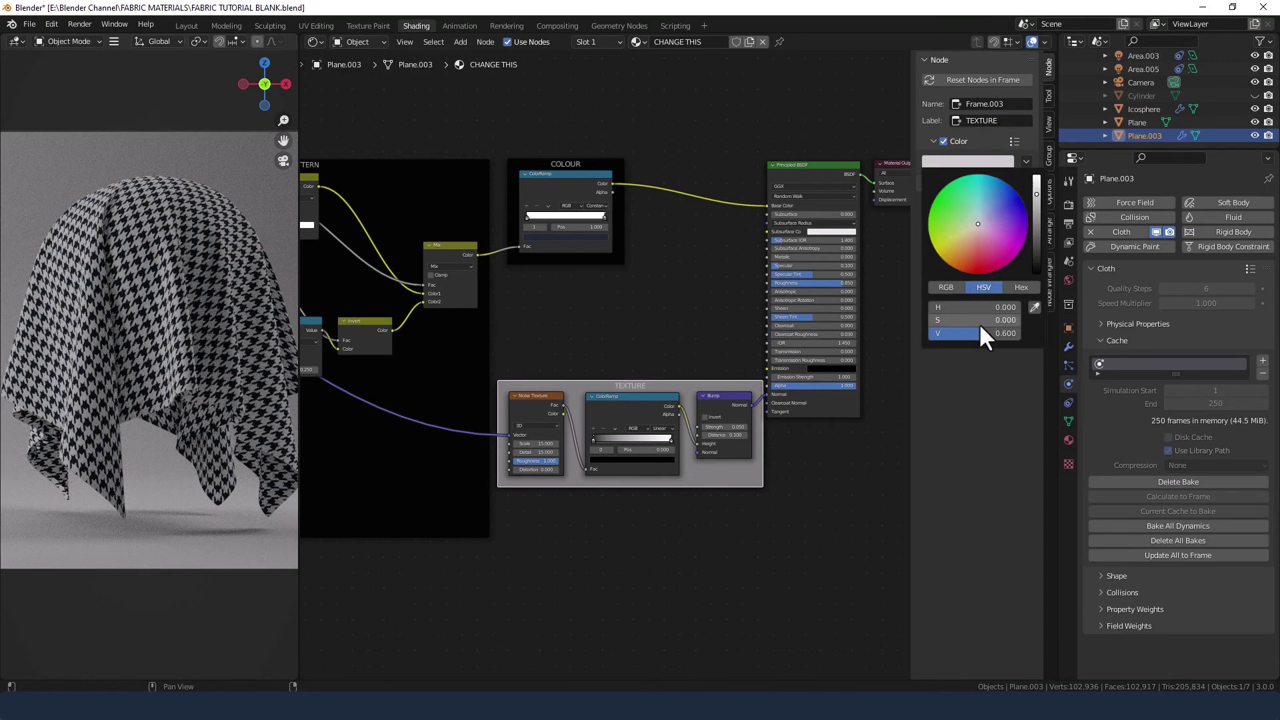
drag(977, 334, 933, 334)
Move the Principled BSDF and Material Output nodes farther right of the TEXTURE frame, then hide the node editor's sidebar and deselect everything.
scroll(816, 467, down, 3)
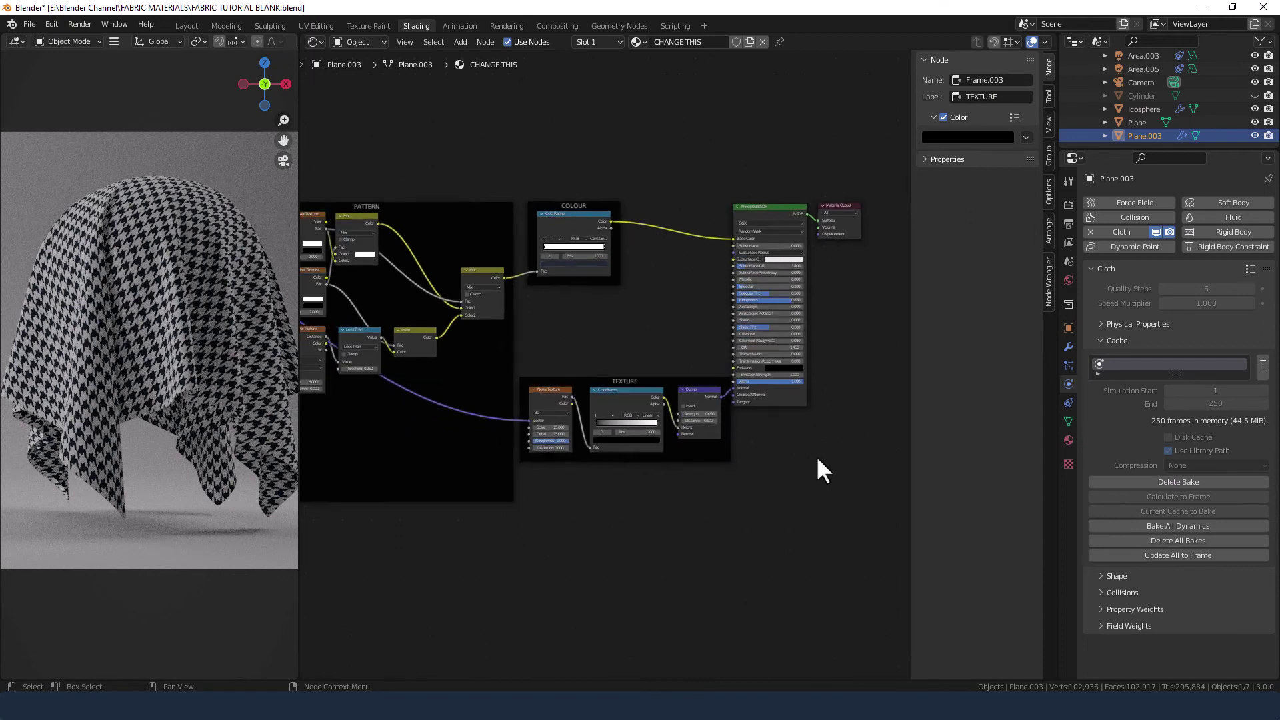
drag(744, 216, 811, 305)
key(g)
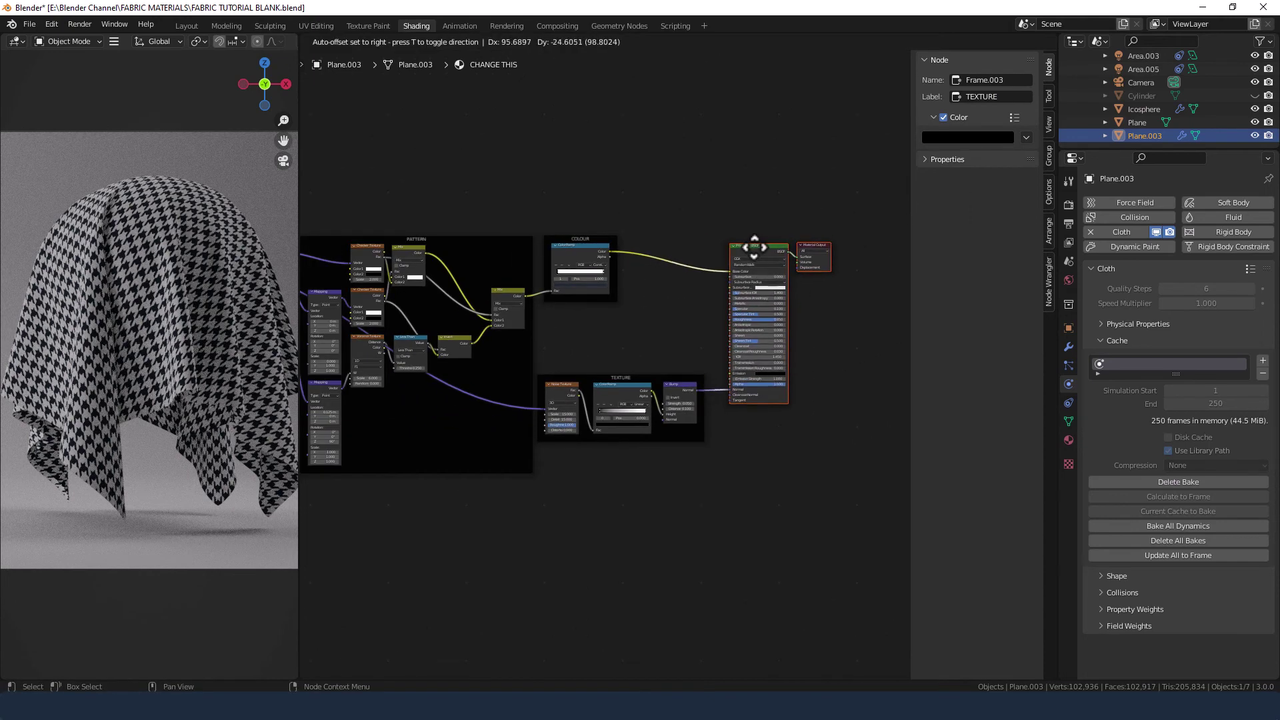
click(823, 248)
key(n)
middle_drag(711, 350, 827, 371)
scroll(797, 367, up, 1)
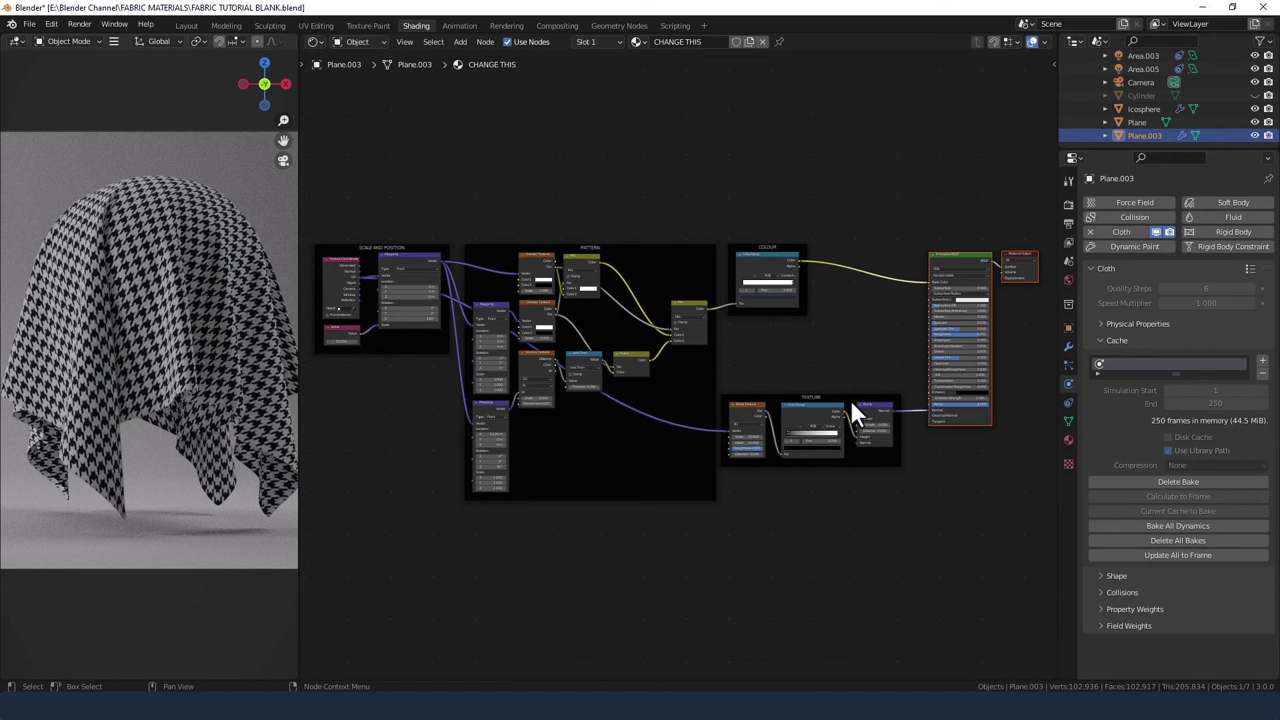
click(967, 473)
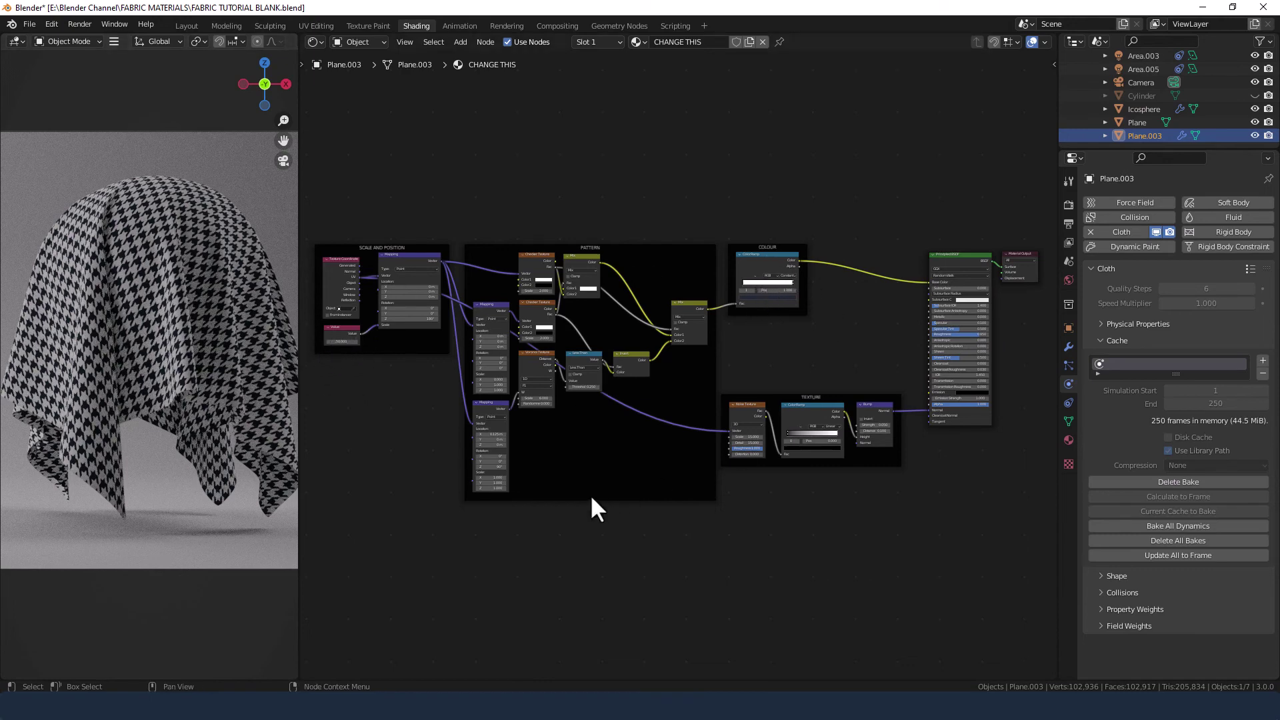
Set the Value node in the SCALE AND POSITION frame to 100 for a finer houndstooth pattern.
click(340, 342)
text(100)
key(Return)
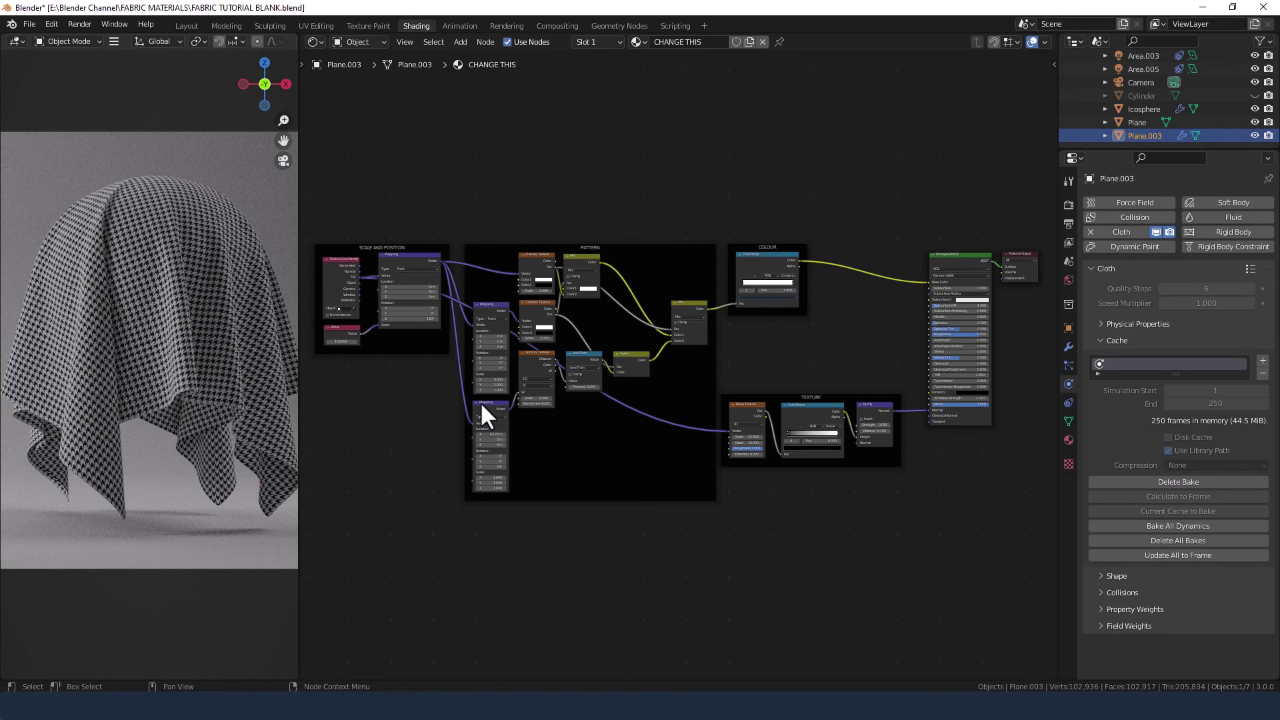
Render the active scene as a still image.
click(79, 25)
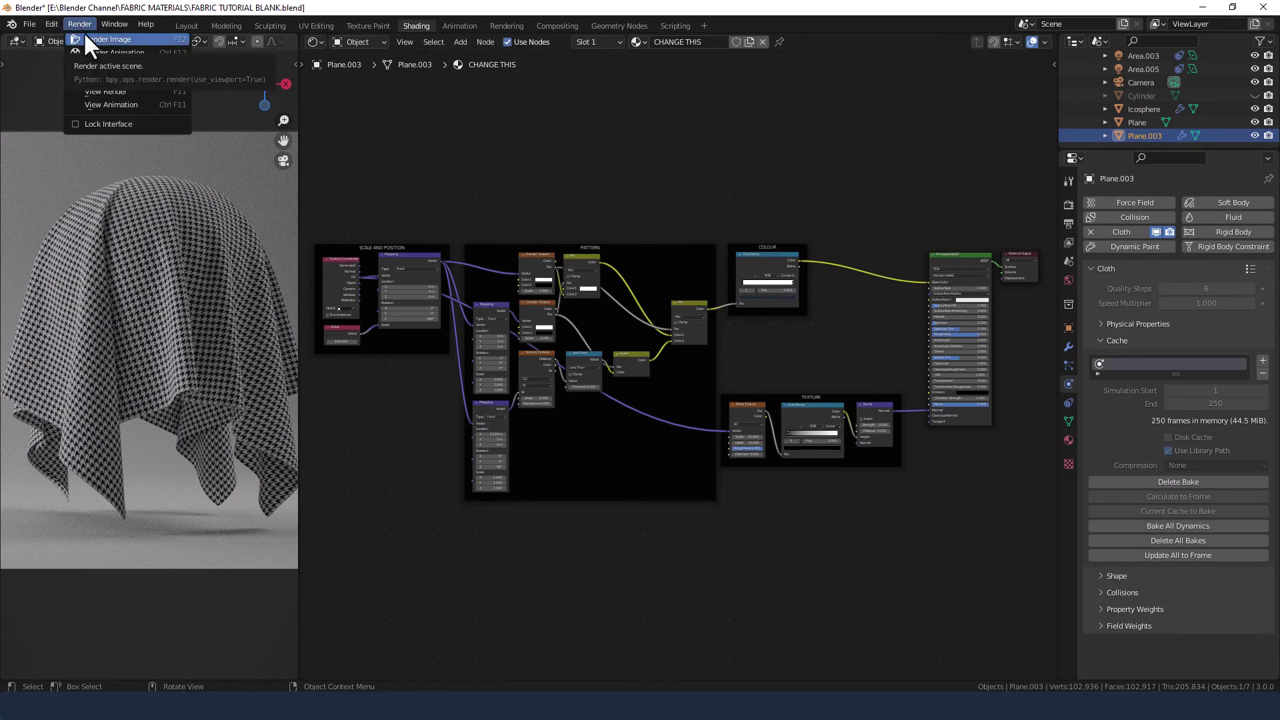